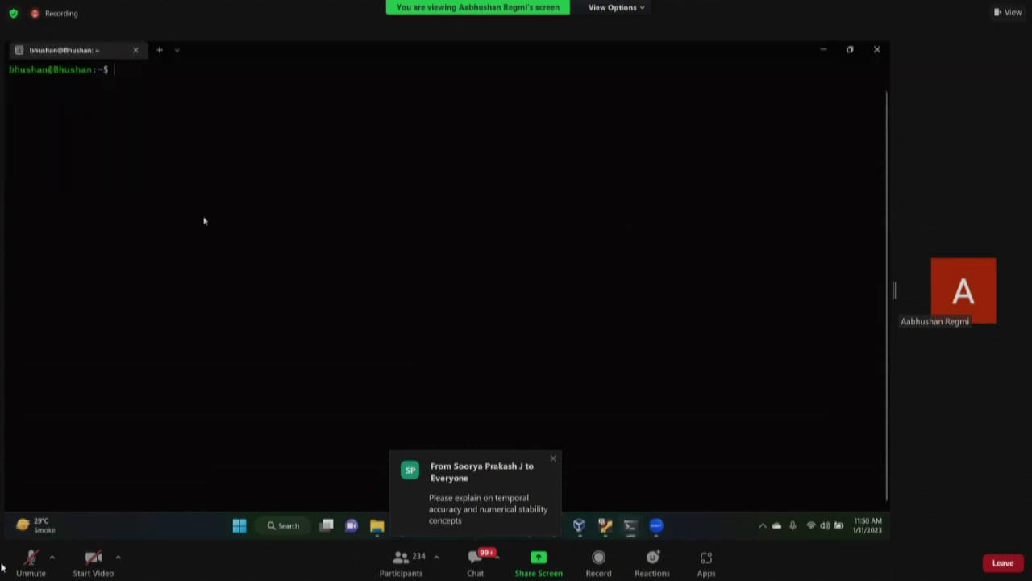
- Change to the OpenFOAM run directory using the $FOAM_RUN variable
text(cd)
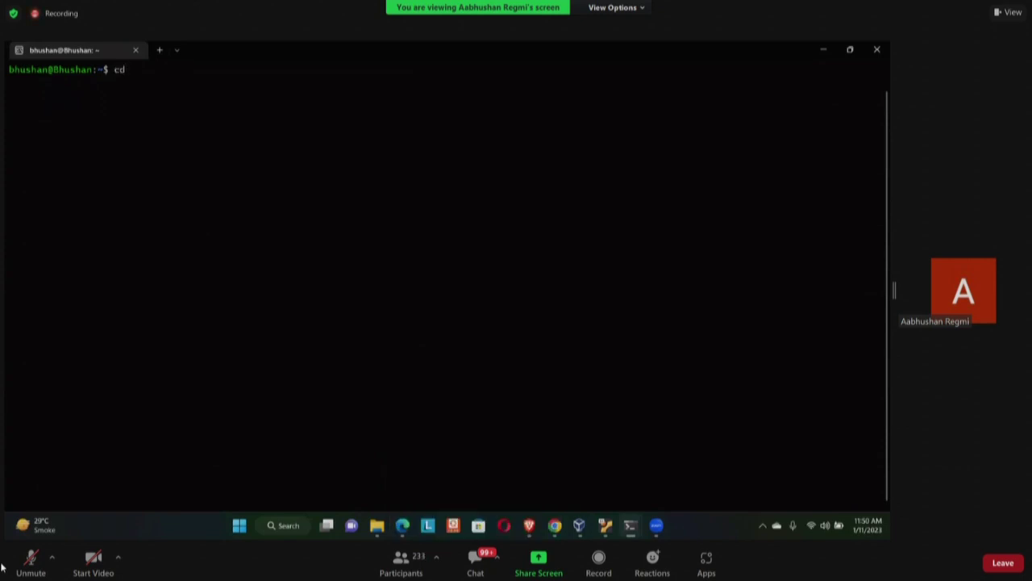
text( $FOAM_RUN)
key(Return)
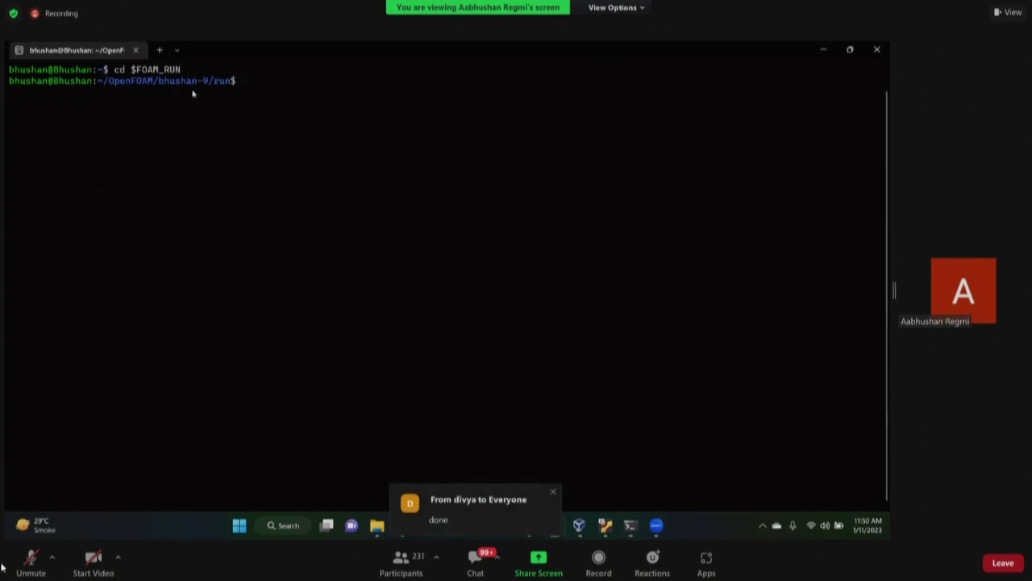
drag(97, 81, 232, 81)
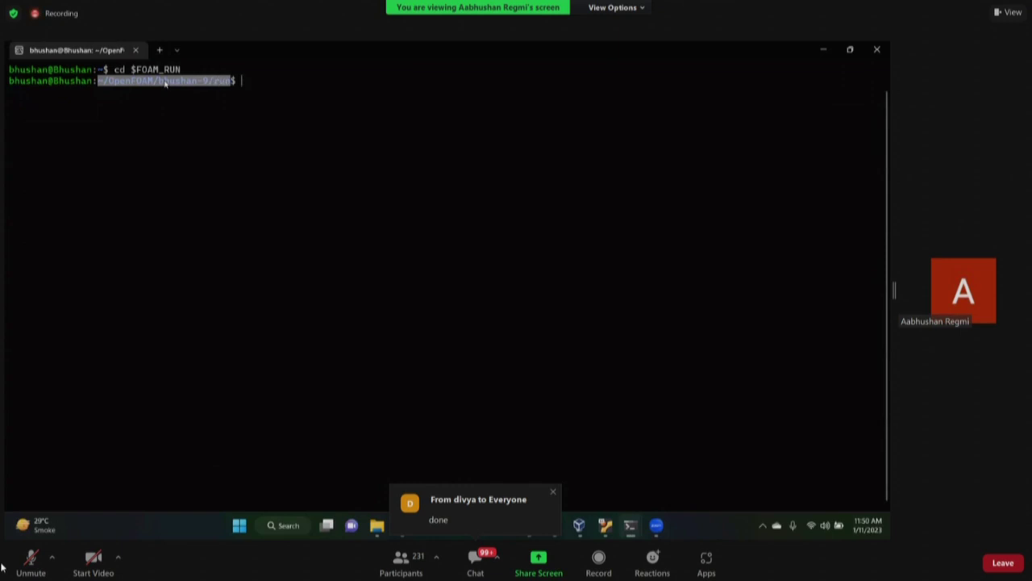
click(148, 89)
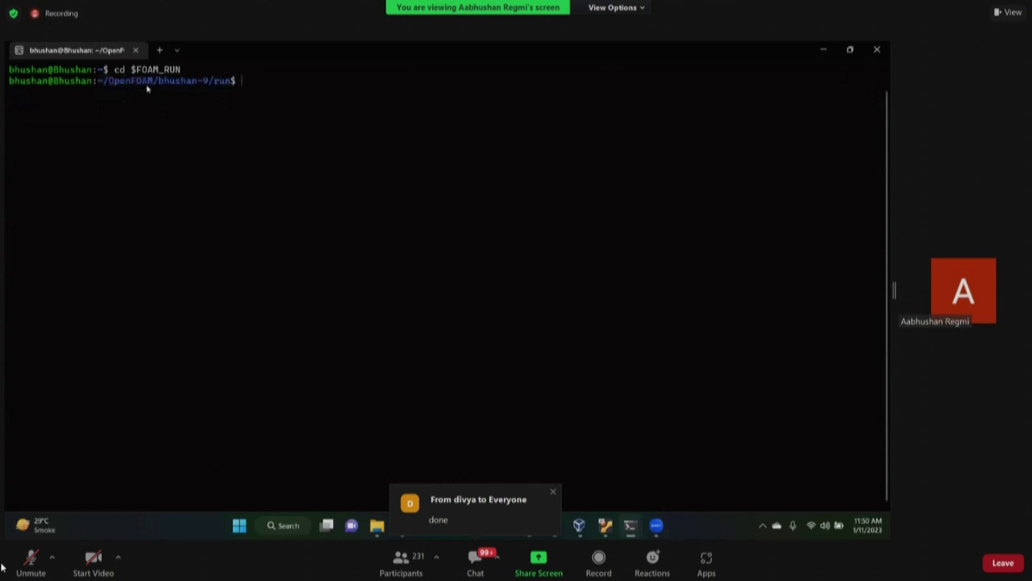
drag(213, 82, 231, 82)
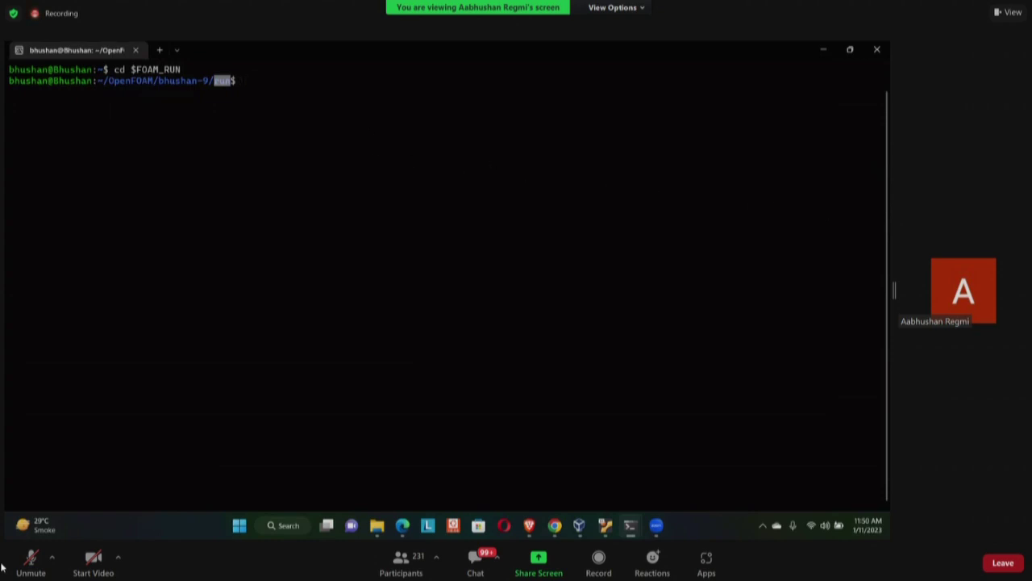
click(496, 258)
scroll(452, 256, up, 1)
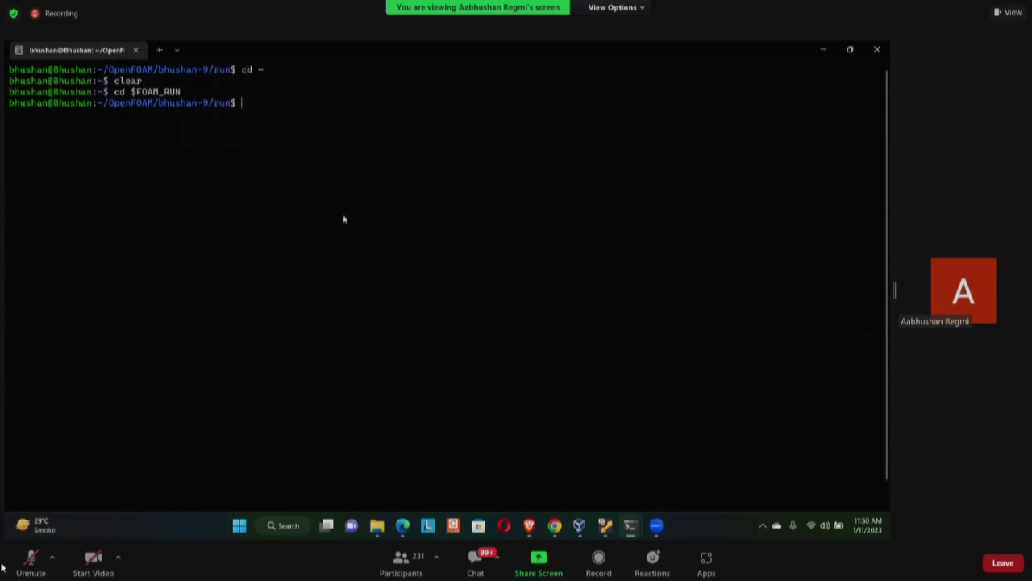
- Recursively copy the tutorial case incompressible/icoFoam/cavity/cavity from $FOAM_TUTORIALS into the current run directory
text(cp -r )
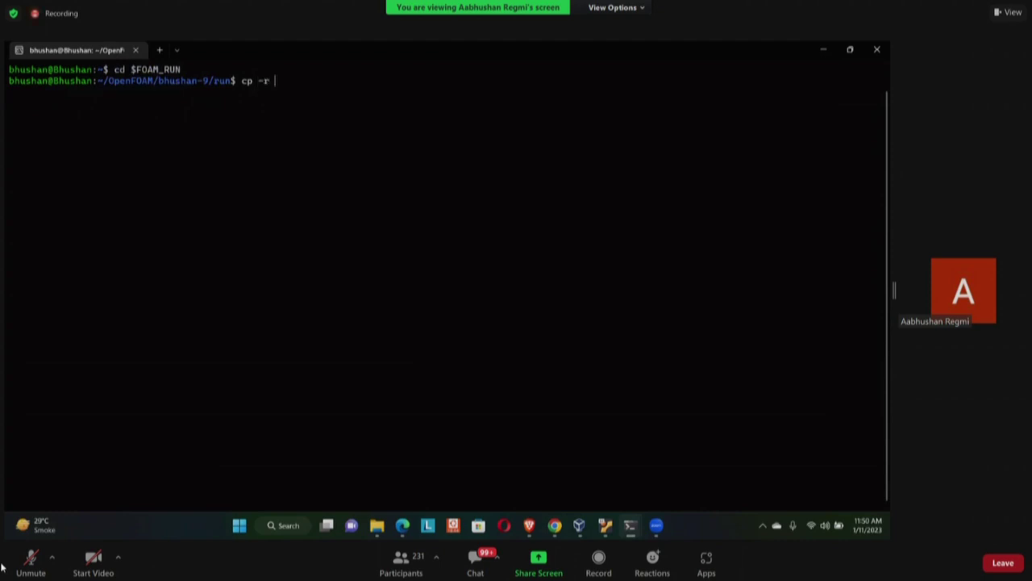
text($FOAM_TU)
key(Tab)
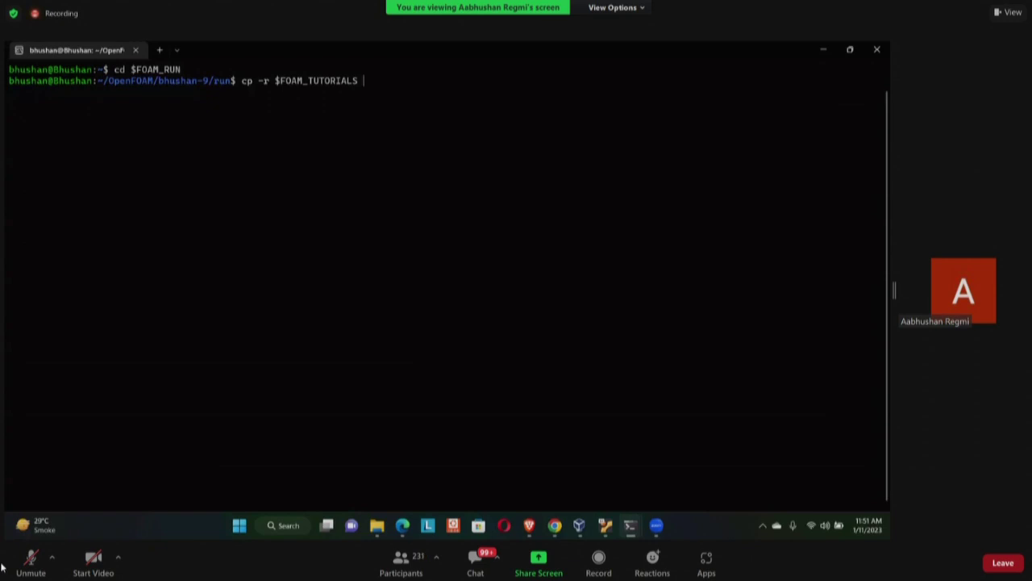
text(/incom)
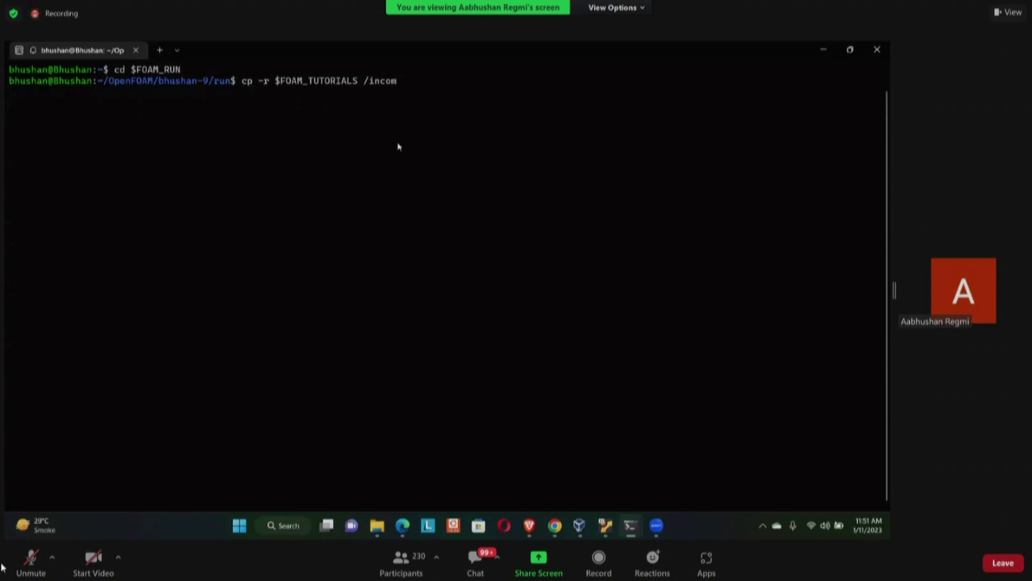
key(BackSpace)
key(BackSpace)
key(BackSpace)
key(BackSpace)
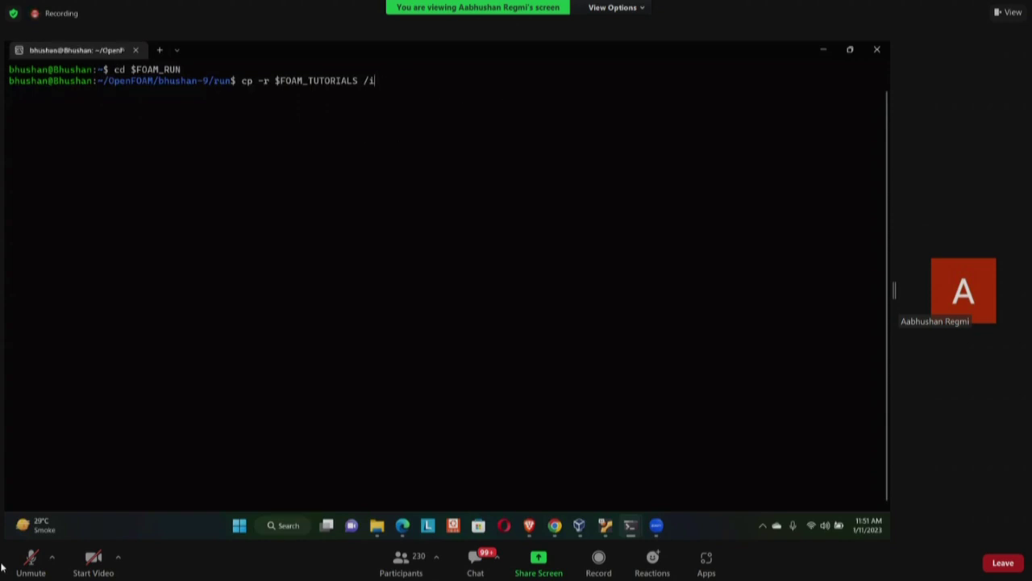
key(BackSpace)
key(BackSpace)
key(BackSpace)
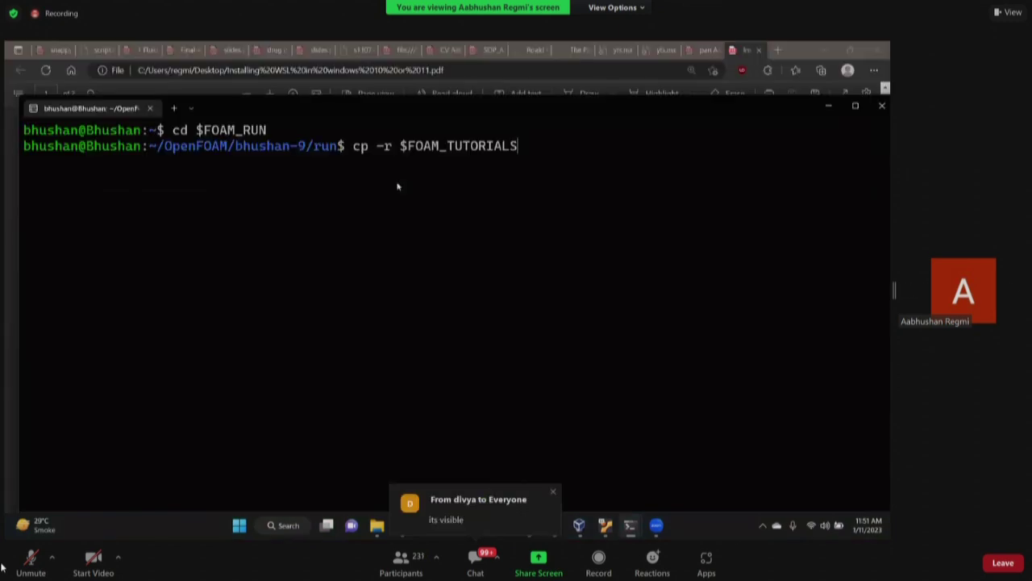
text(/)
text(in)
key(Tab)
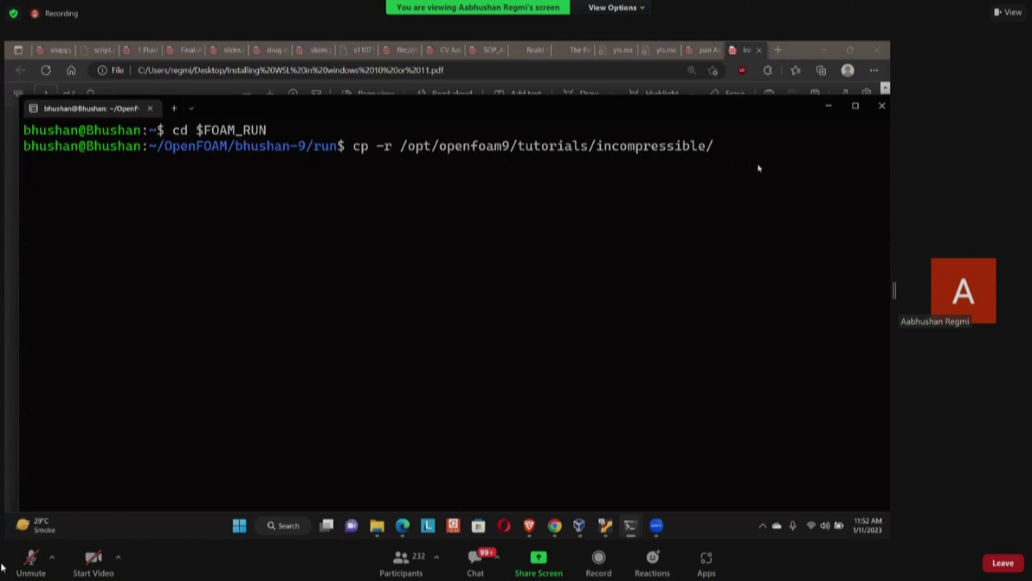
text(icoFoam/cavi)
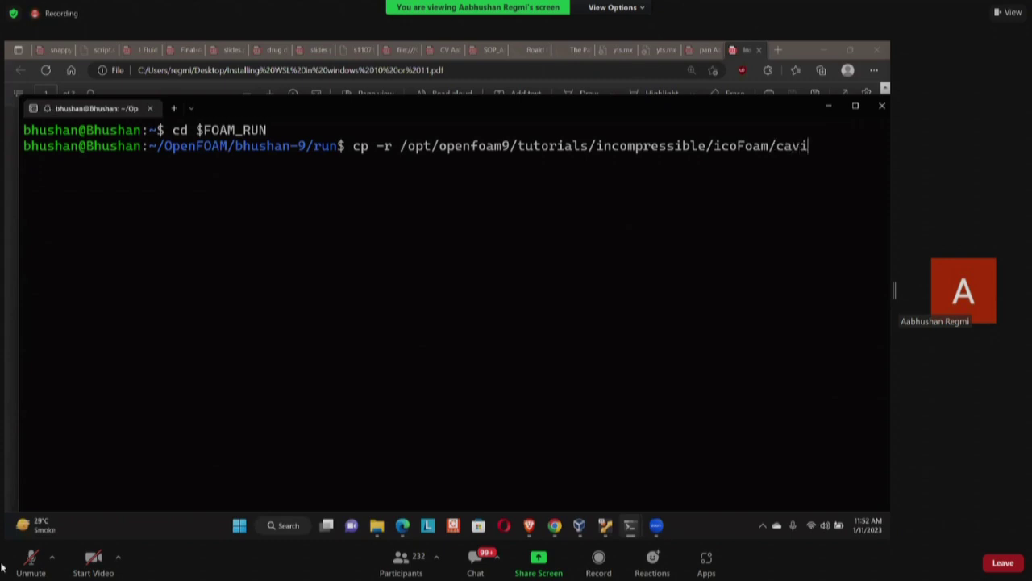
text(ty/cavity .)
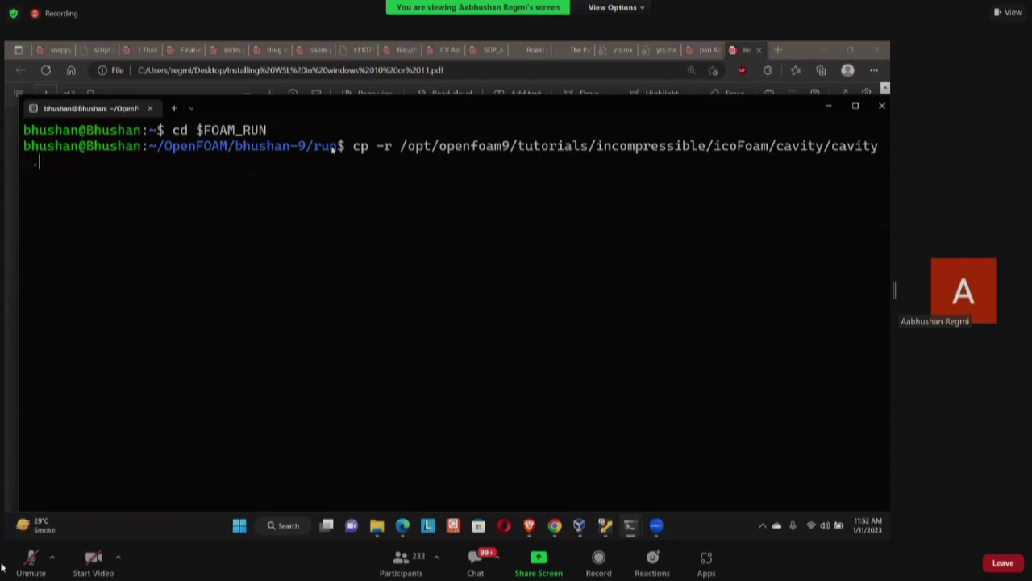
key(Return)
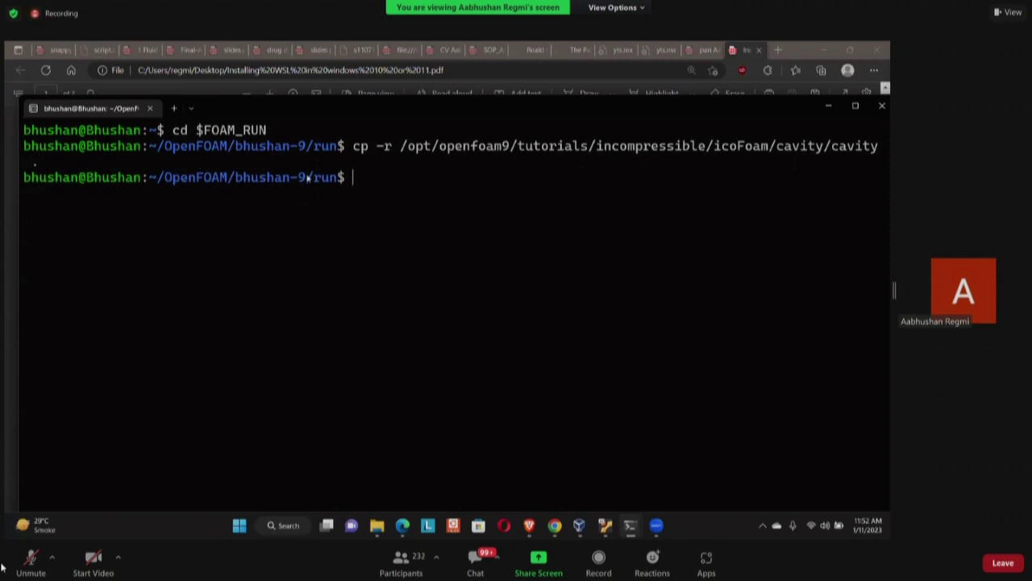
- List the contents of the run directory and change into the cavity case folder
text(ls)
key(Return)
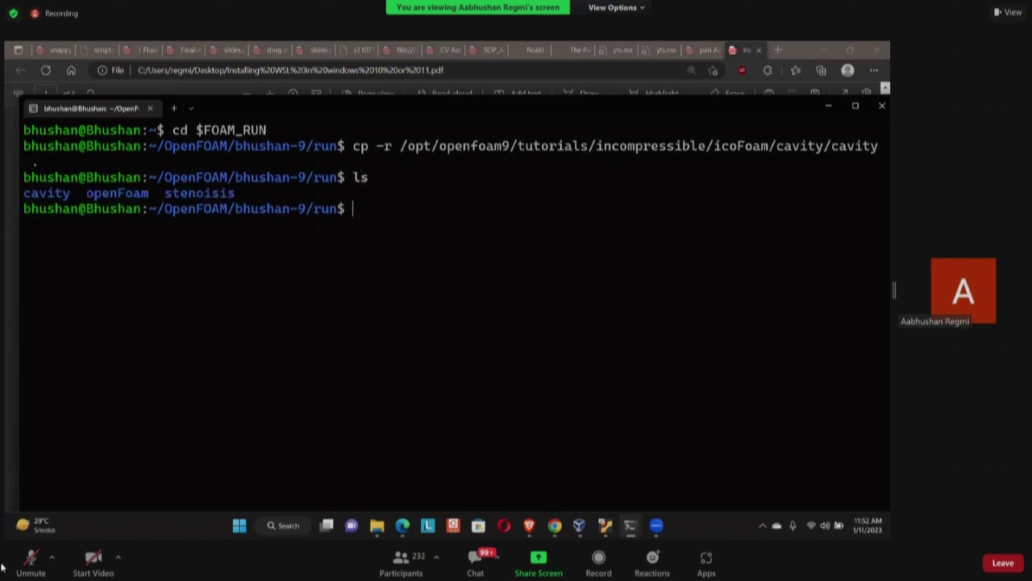
drag(25, 194, 71, 194)
drag(313, 180, 332, 181)
click(44, 194)
text(cd cavity)
key(Return)
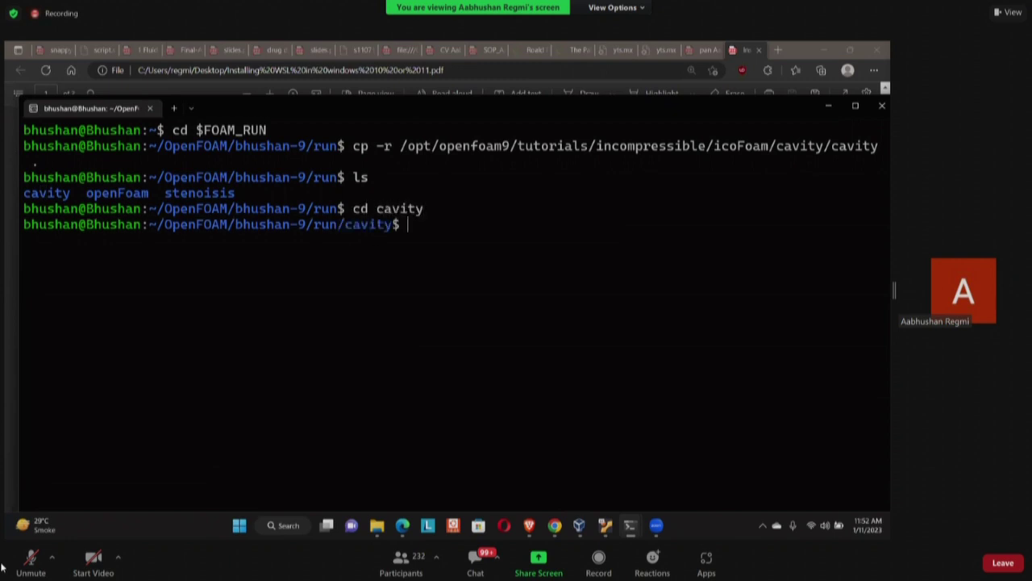
- Open the cavity case's system/blockMeshDict file with notepad.exe from the terminal
drag(32, 194, 62, 196)
drag(313, 178, 330, 181)
click(331, 181)
text(gedit system/bloc)
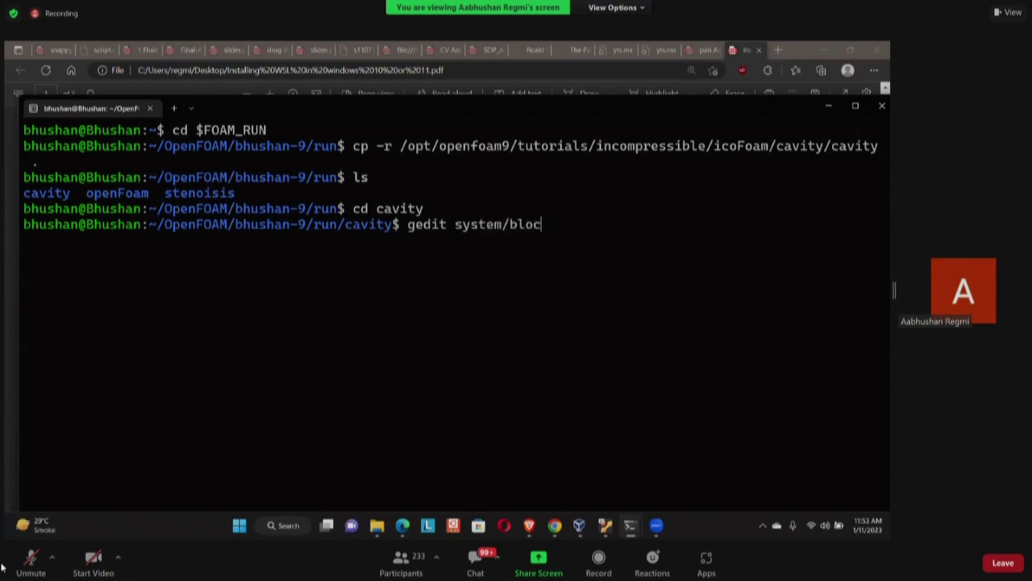
key(Tab)
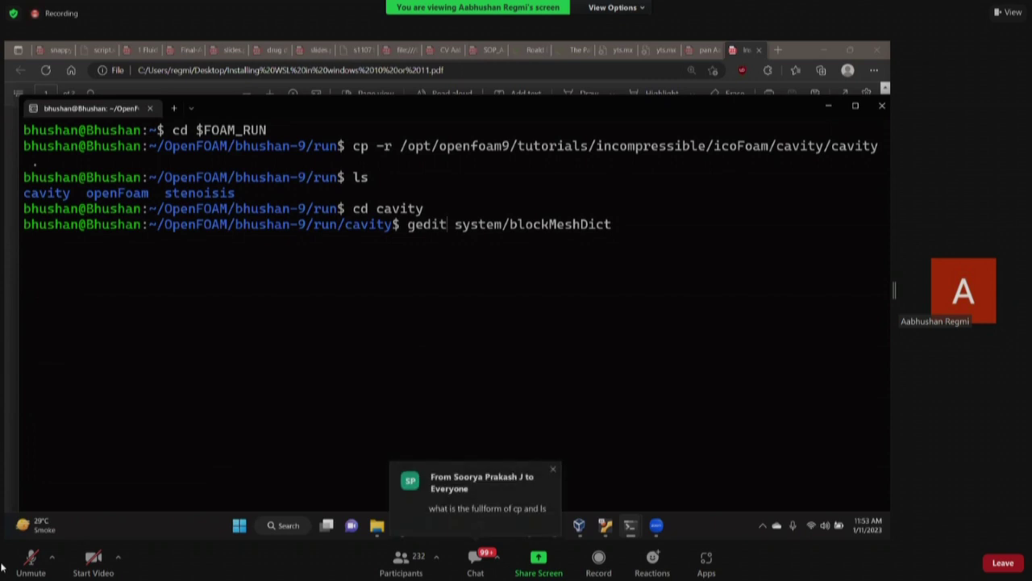
key(BackSpace)
key(BackSpace)
key(BackSpace)
key(BackSpace)
key(BackSpace)
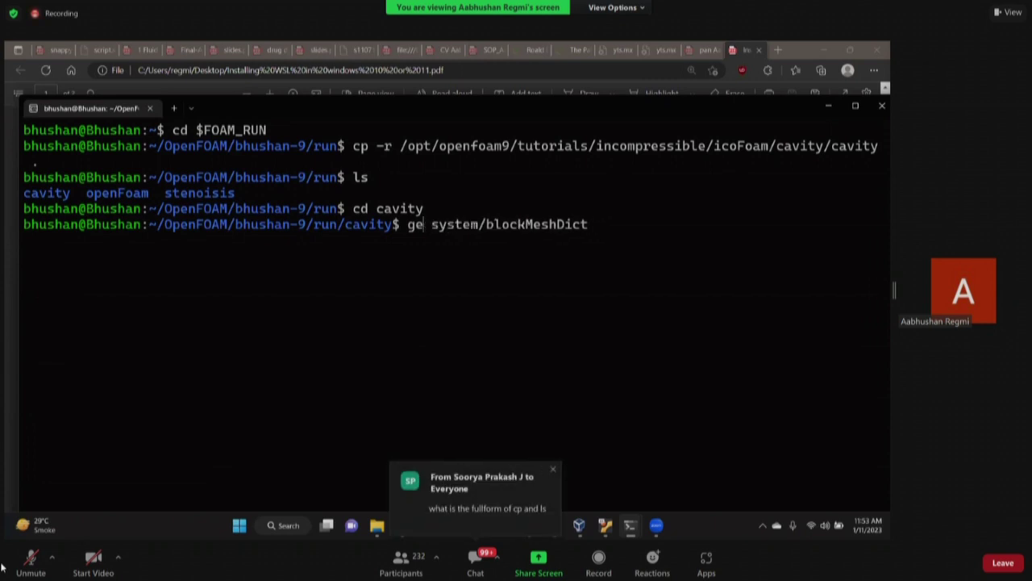
text(notepad)
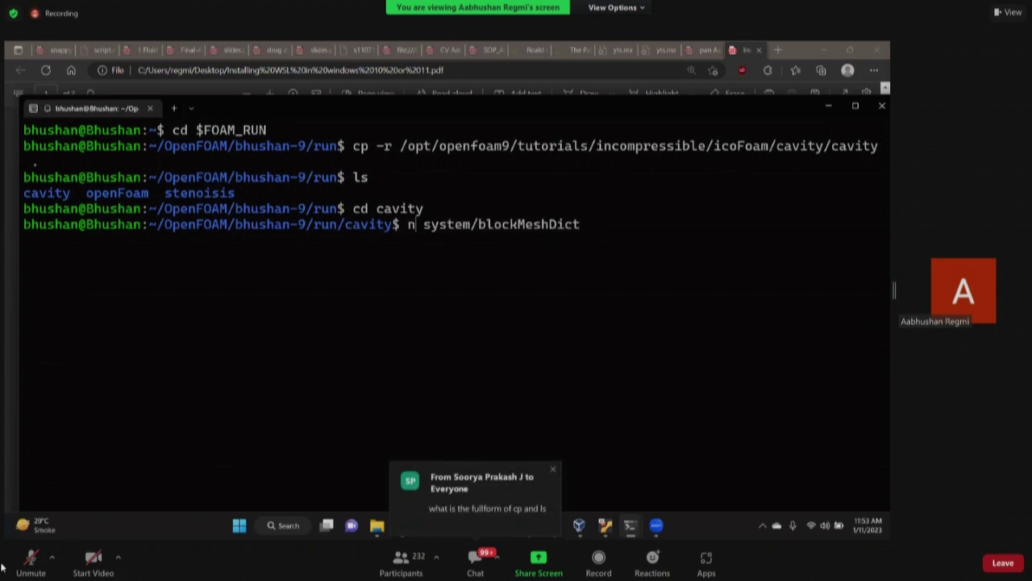
text(.exe)
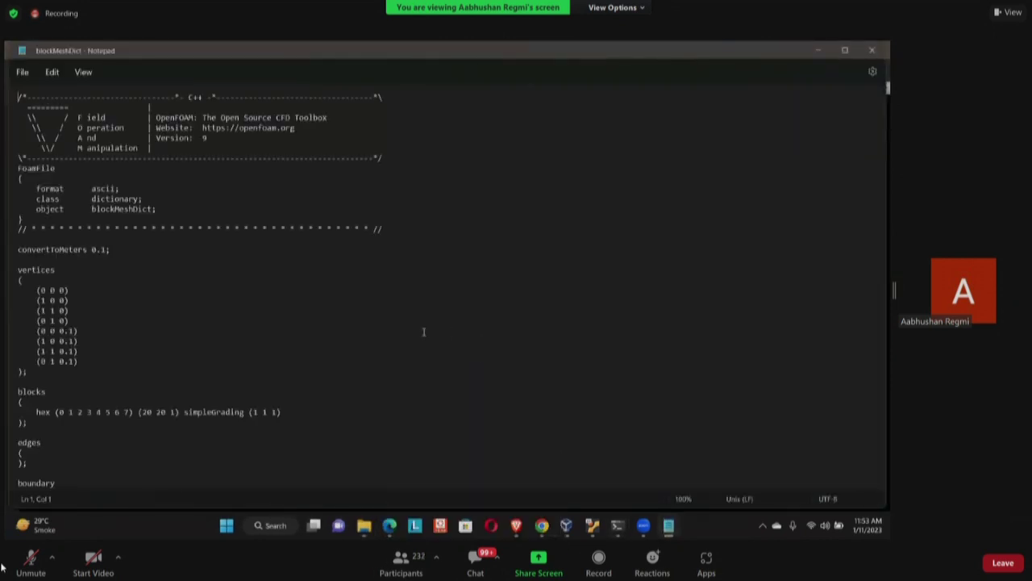
- Examine the list of vertex coordinates in the vertices section of blockMeshDict
scroll(395, 296, up, 5)
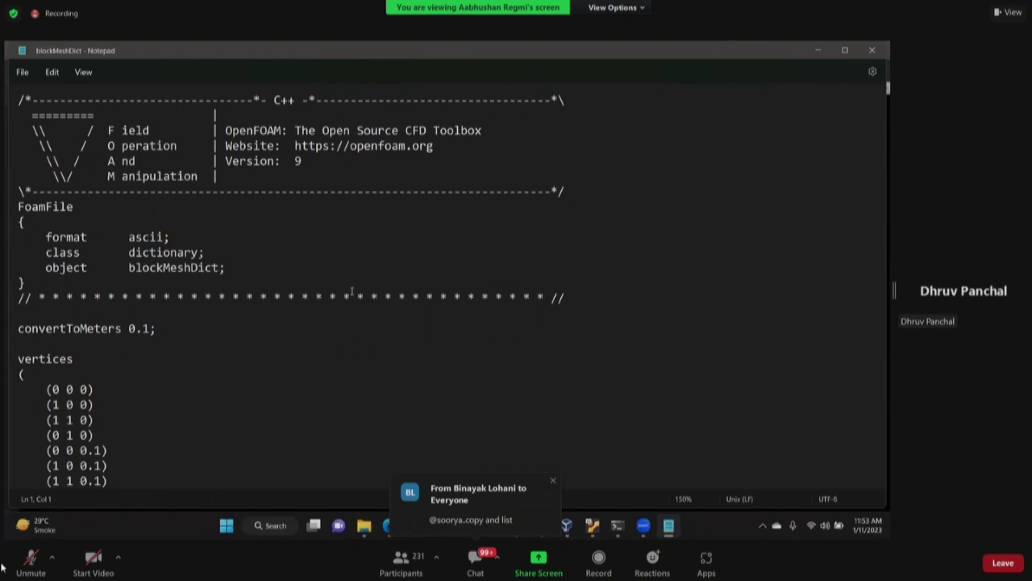
scroll(345, 296, down, 3)
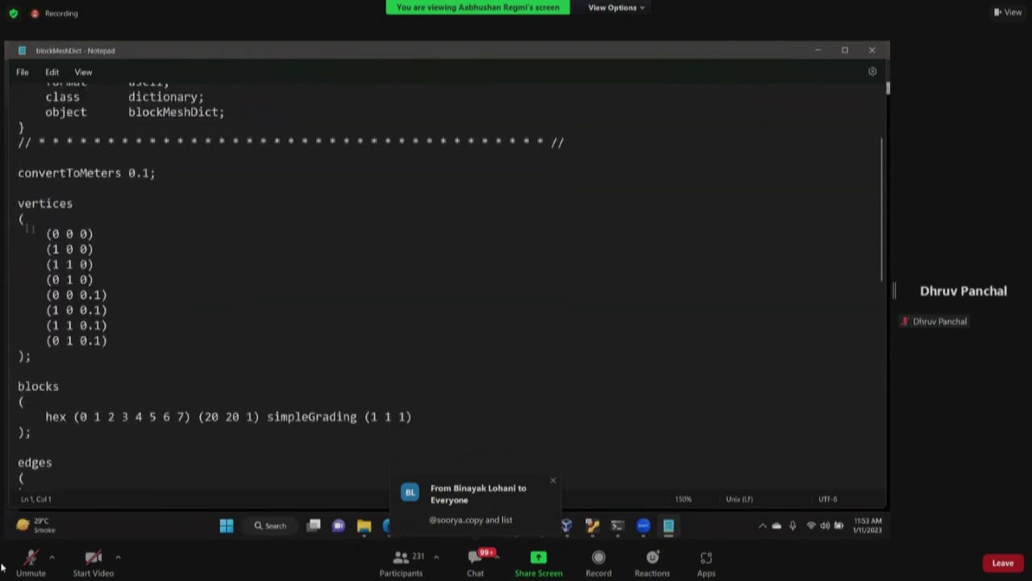
drag(37, 233, 107, 340)
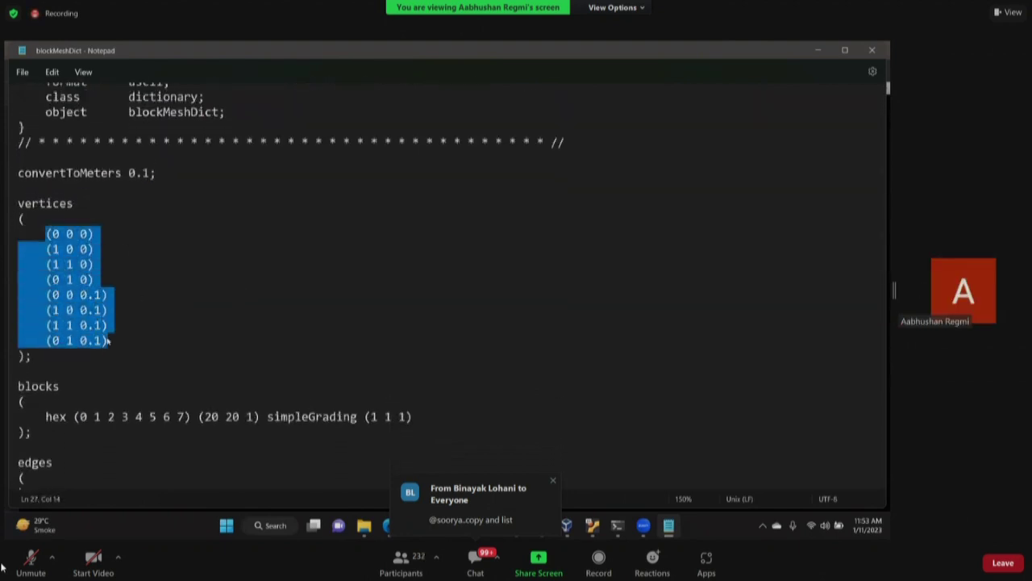
click(228, 275)
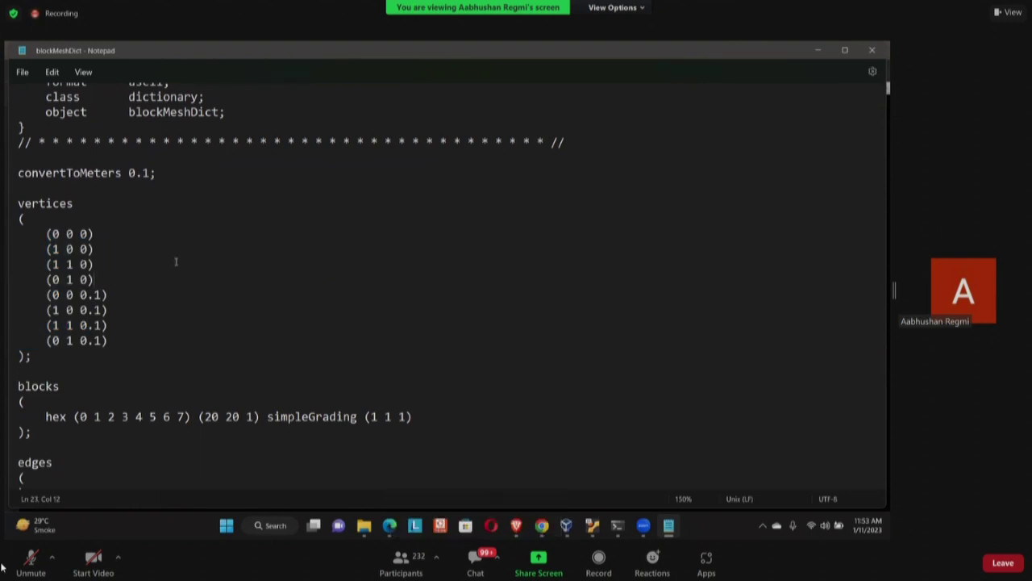
click(47, 234)
drag(47, 234, 80, 234)
scroll(89, 297, down, 1)
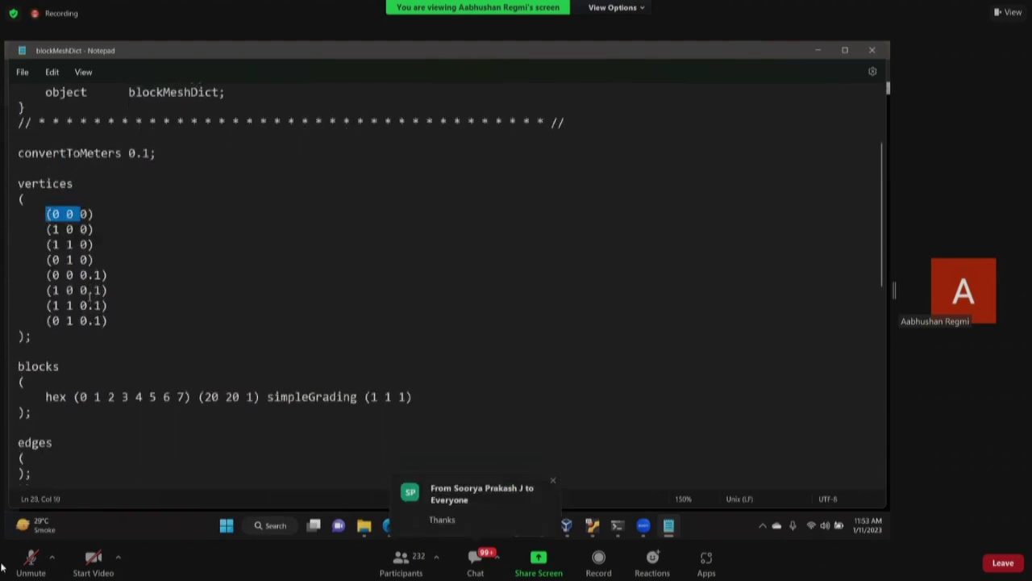
- Examine the hex entry in the blocks section, including its cell counts in each direction
click(46, 371)
drag(46, 371, 414, 369)
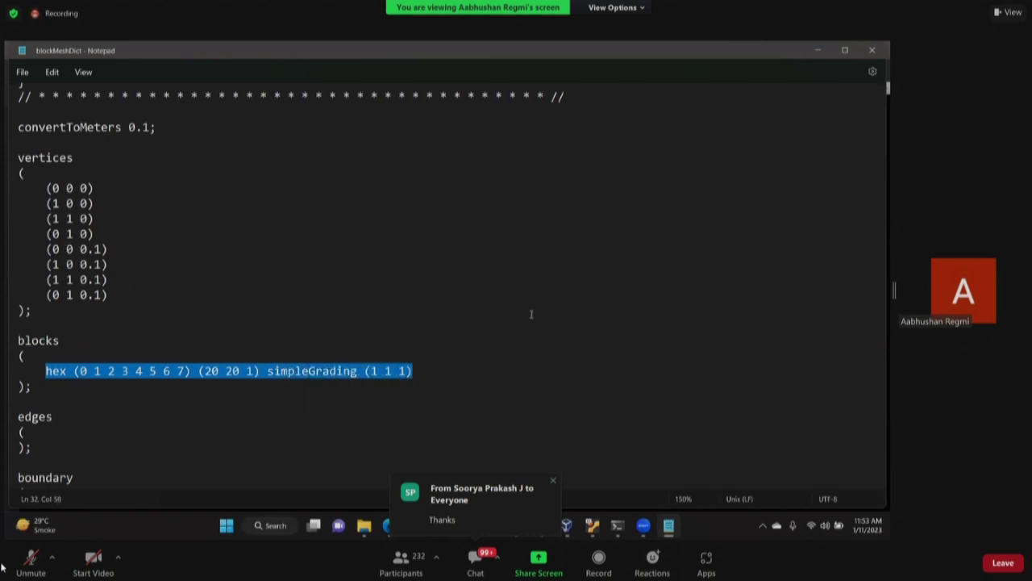
click(414, 412)
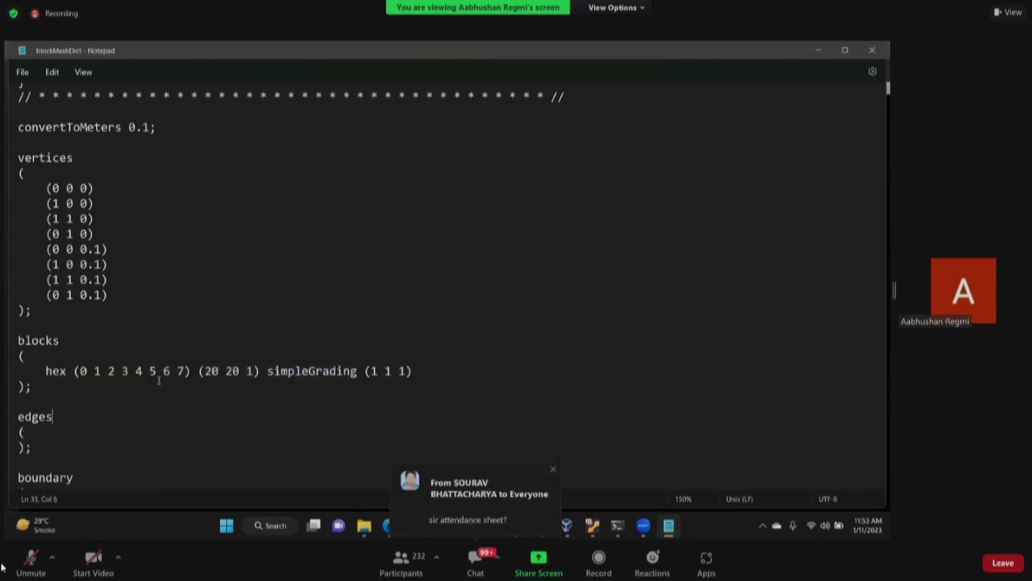
drag(43, 372, 65, 371)
click(46, 354)
drag(204, 371, 220, 371)
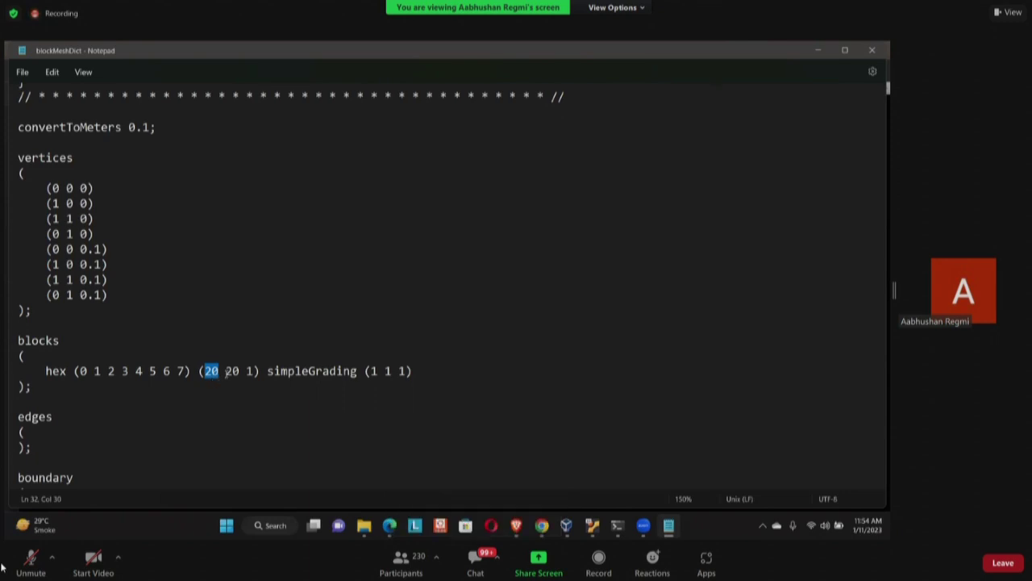
double_click(232, 371)
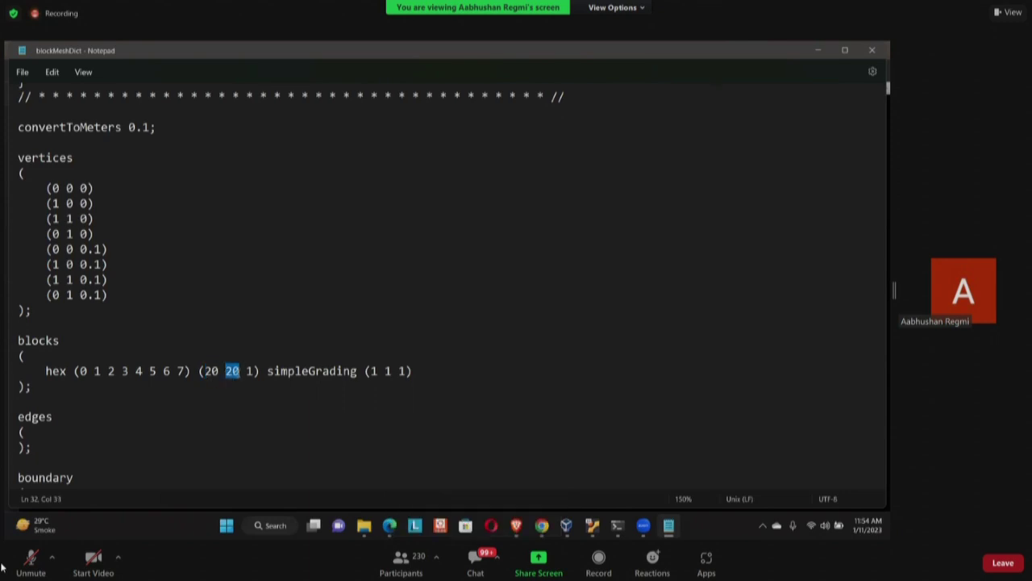
double_click(250, 371)
- Examine the movingWall, fixedWalls and frontAndBack patches in the boundary section of blockMeshDict, and close the file
scroll(242, 386, down, 8)
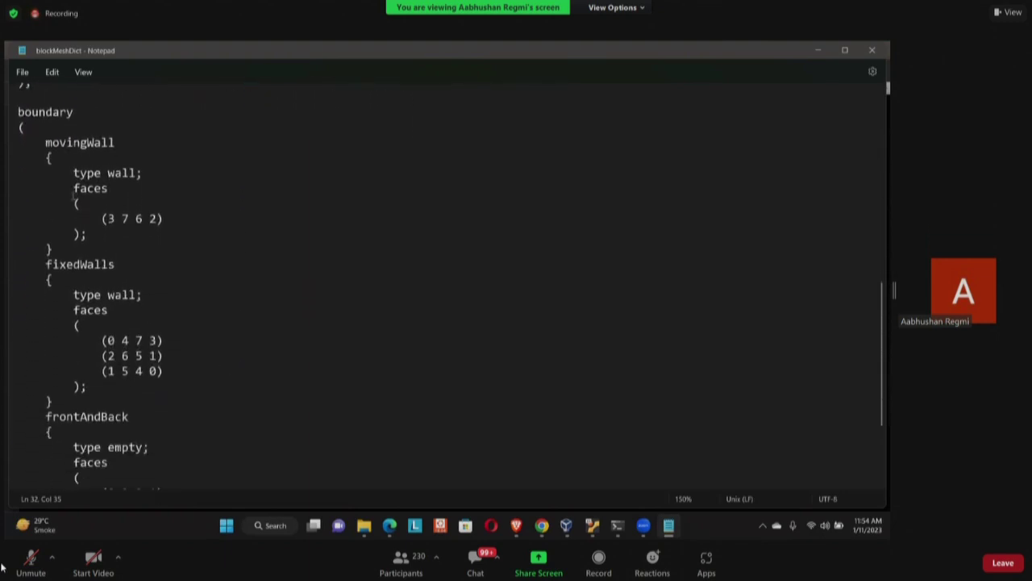
drag(45, 143, 118, 144)
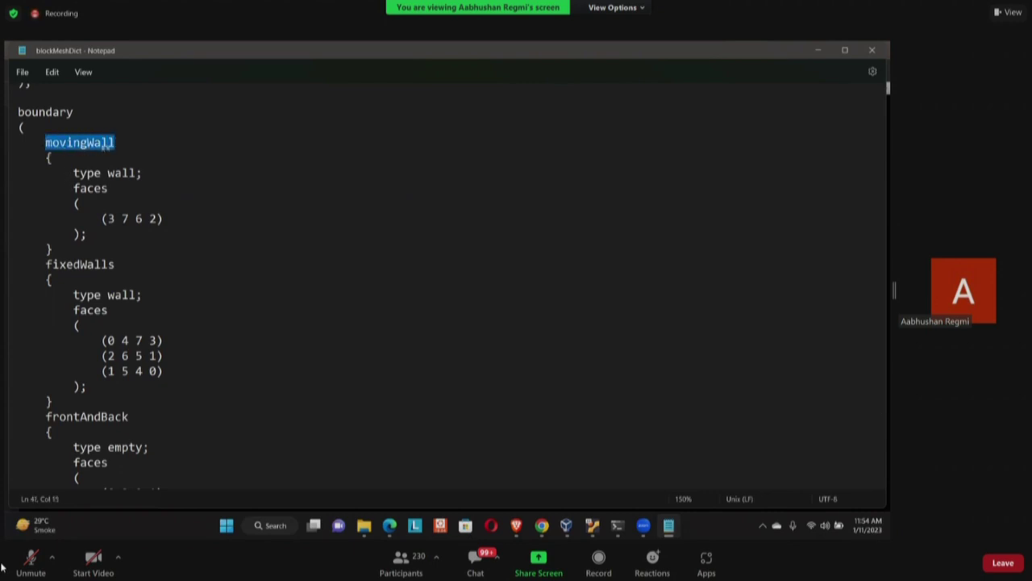
scroll(86, 285, down, 1)
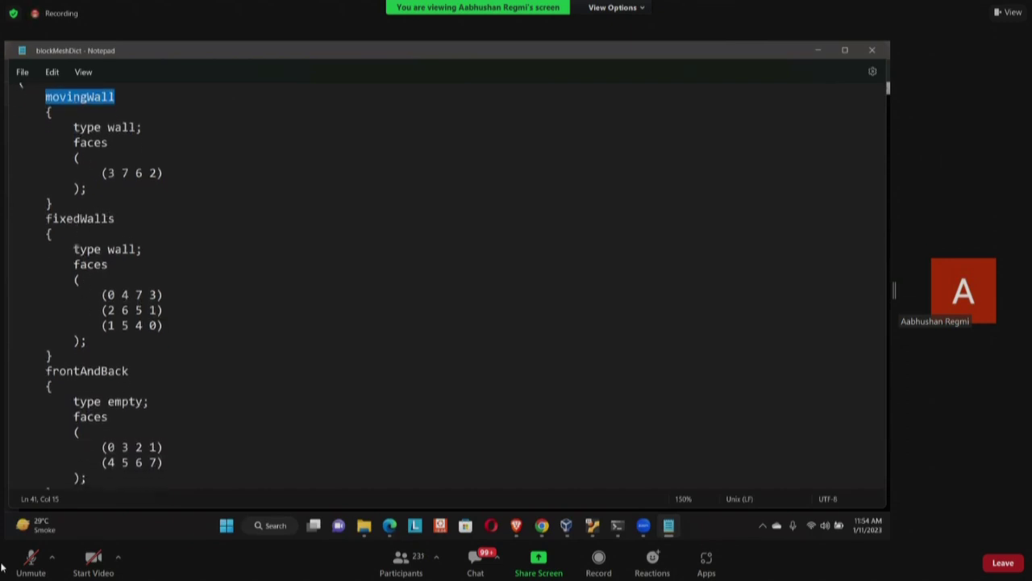
drag(44, 218, 113, 218)
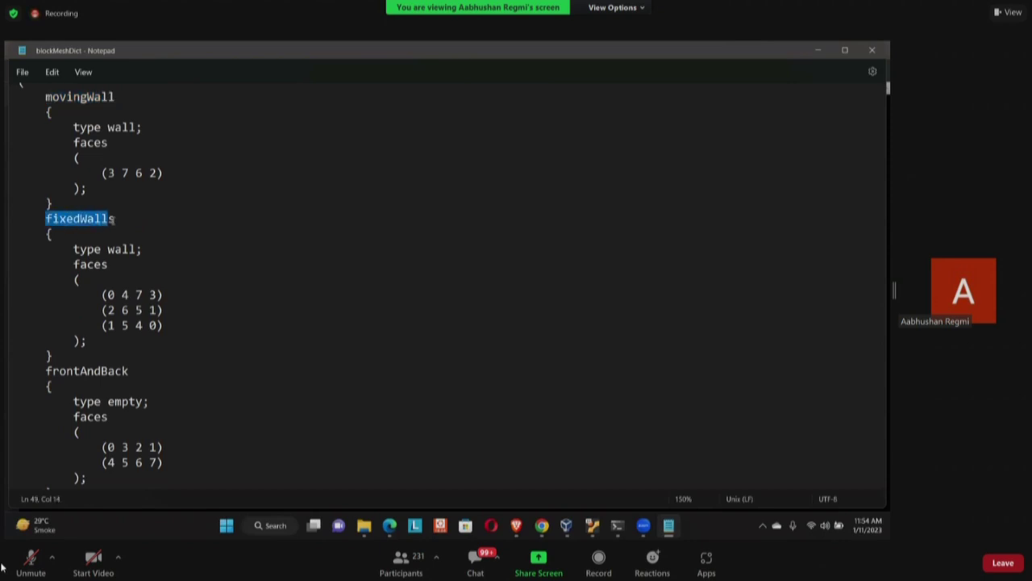
click(46, 218)
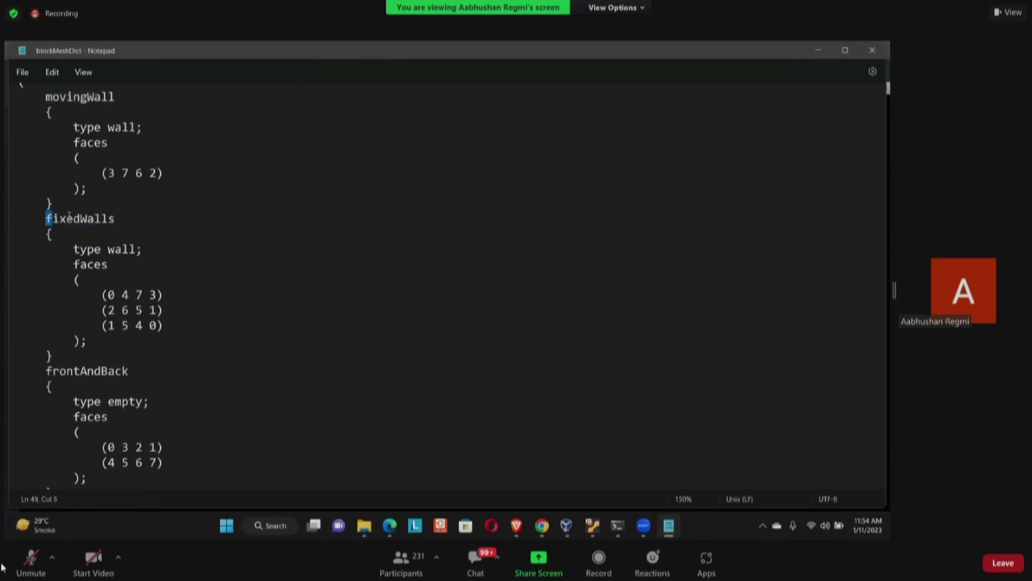
drag(46, 217, 112, 213)
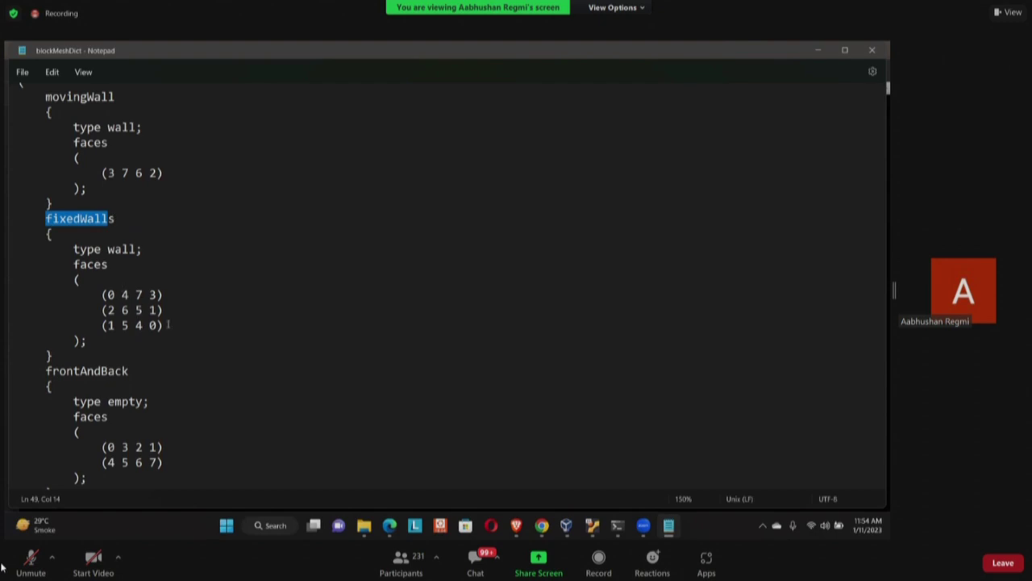
drag(165, 325, 111, 310)
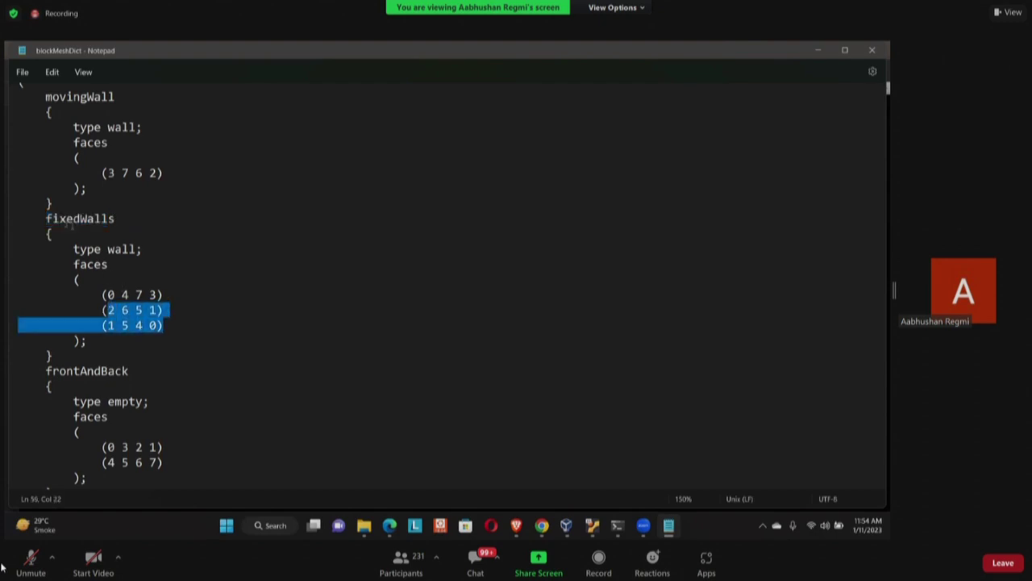
scroll(85, 290, down, 2)
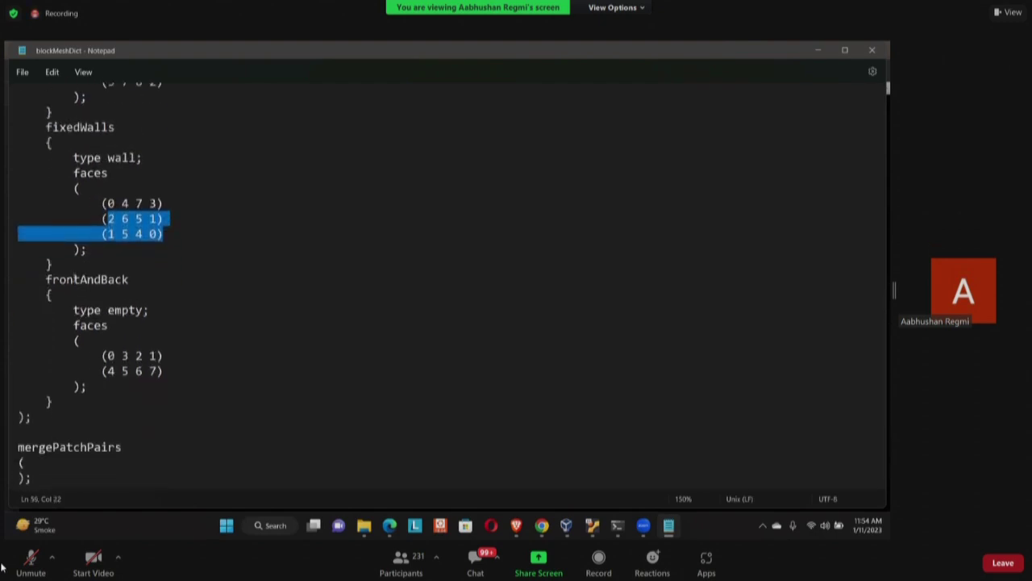
drag(107, 311, 152, 315)
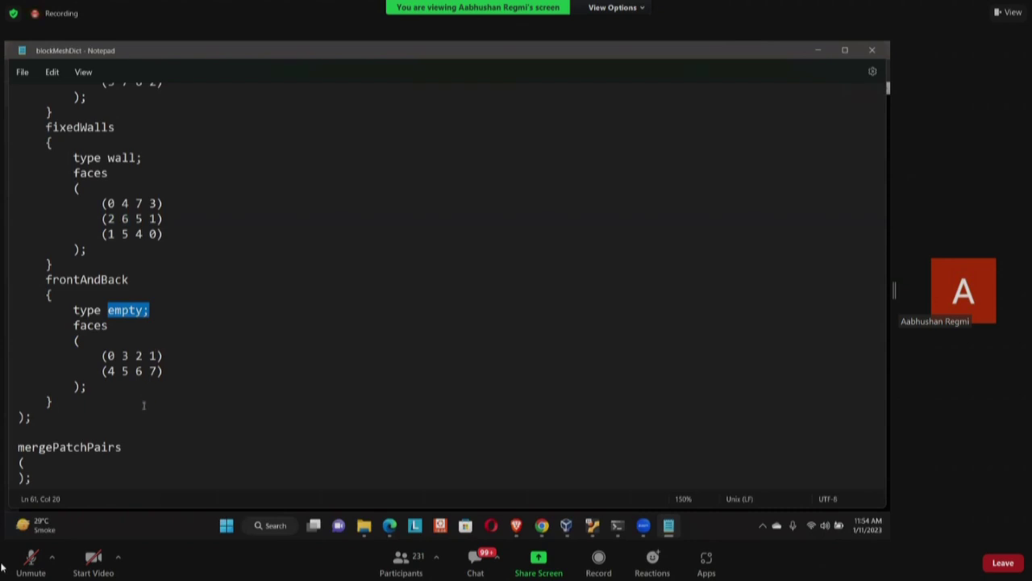
scroll(143, 404, down, 1)
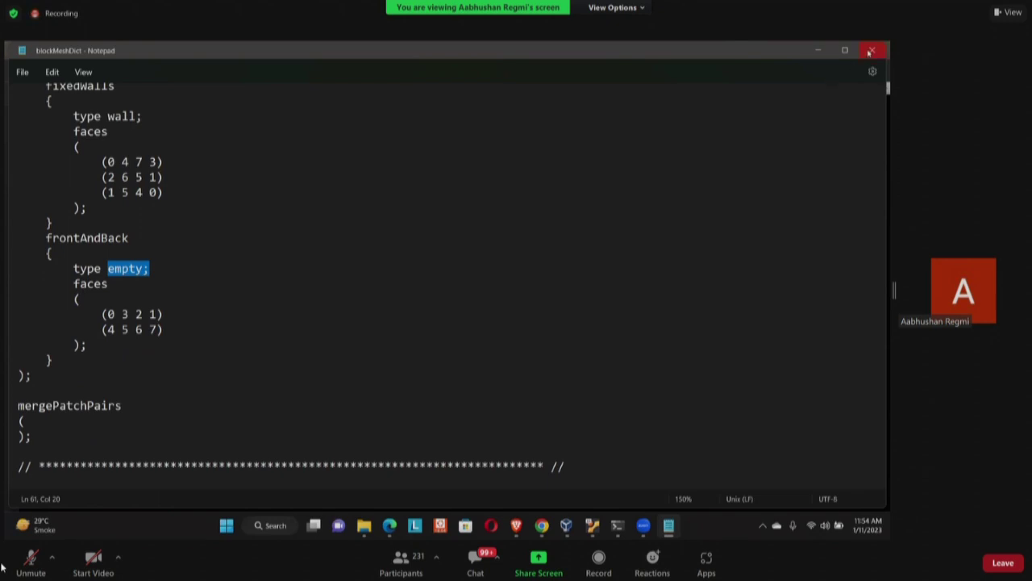
click(872, 50)
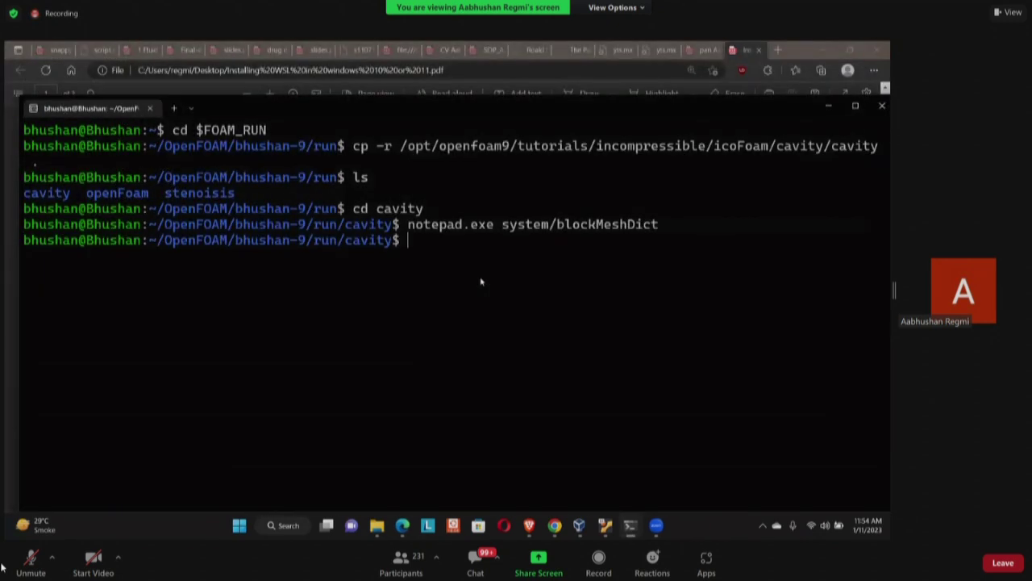
- List the contents of the cavity case folder and its 0 directory, and switch the meeting layout to Standard
text(ls)
key(Return)
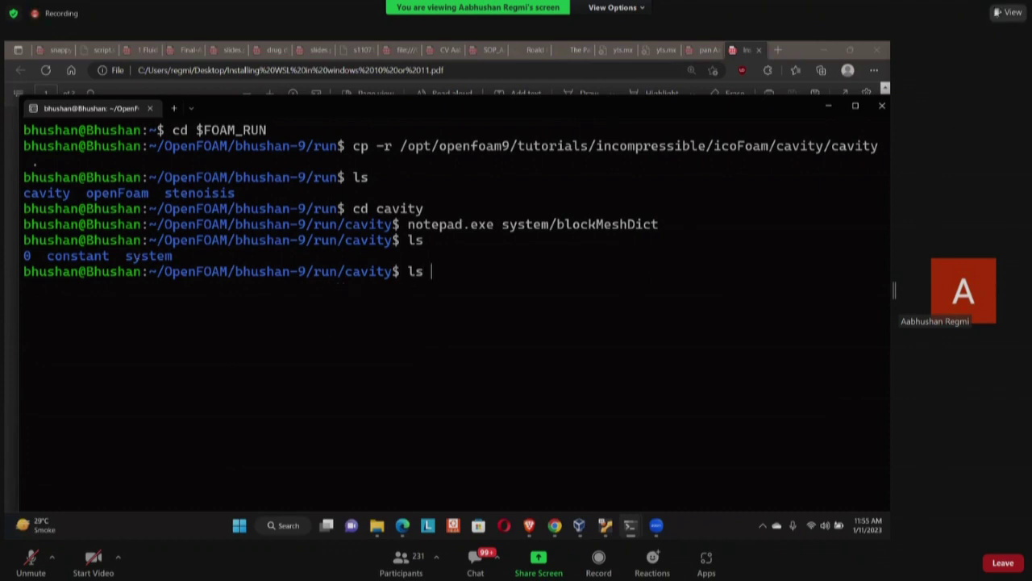
click(1002, 14)
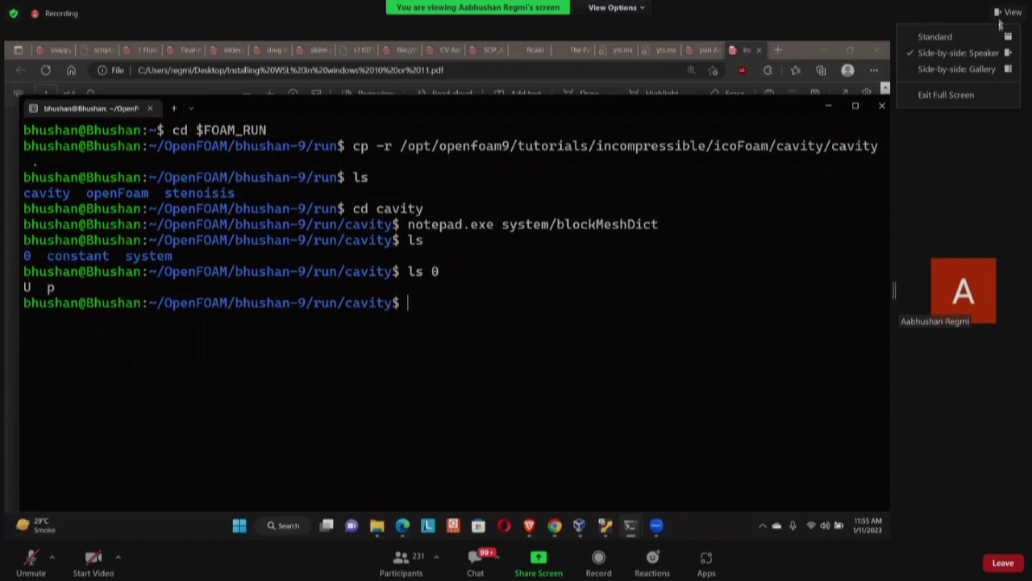
click(955, 38)
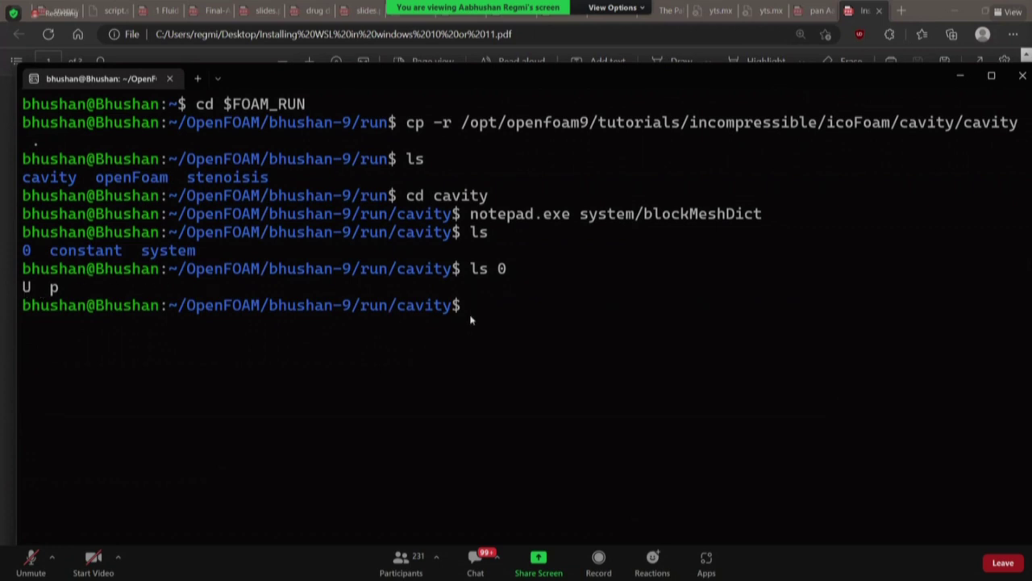
- Open the velocity file 0/U with notepad.exe from the terminal
text(note)
text(pad.exe 0/)
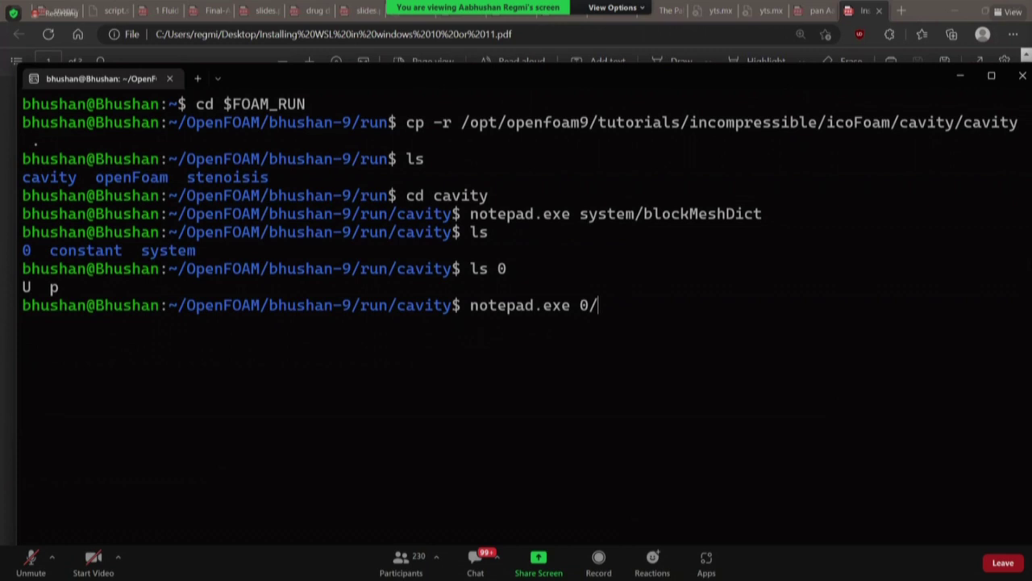
text(U)
key(Return)
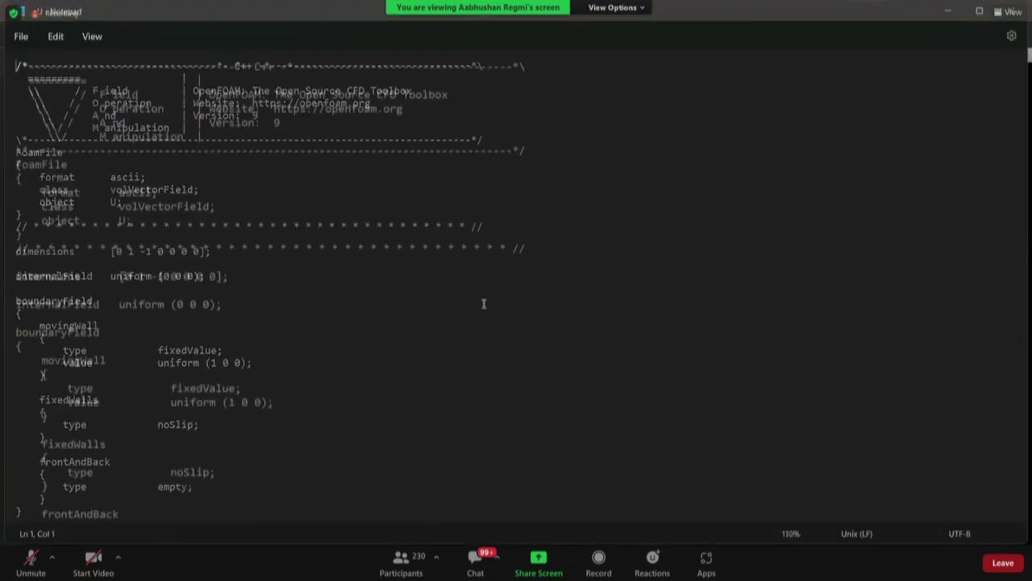
- Examine the internalField entry and the movingWall boundary condition, including its velocity components, in the U file
ctrl+scroll(484, 301, up, 4)
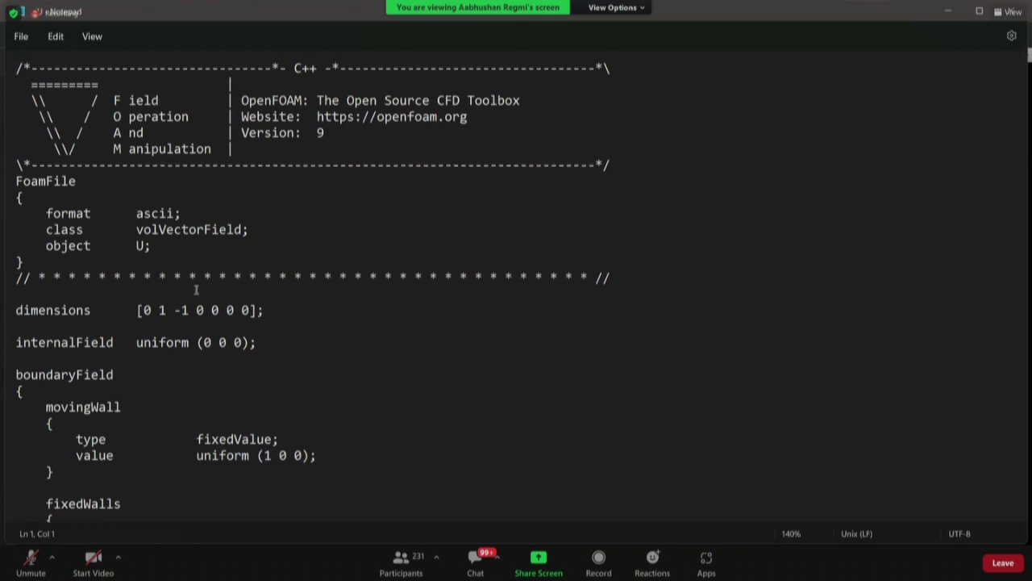
scroll(196, 290, down, 2)
drag(16, 224, 249, 228)
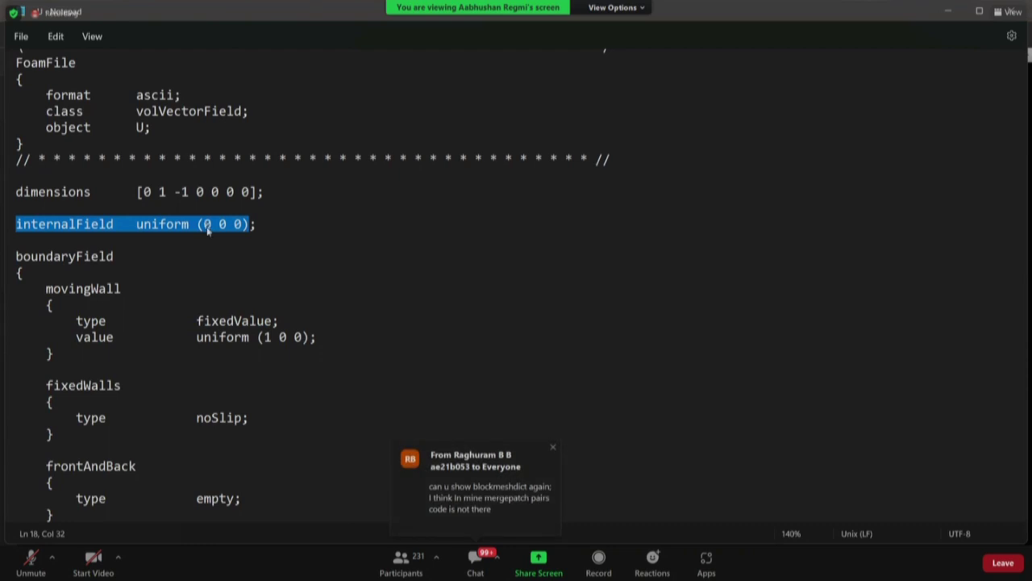
drag(43, 303, 120, 289)
click(70, 292)
drag(39, 290, 107, 292)
click(114, 337)
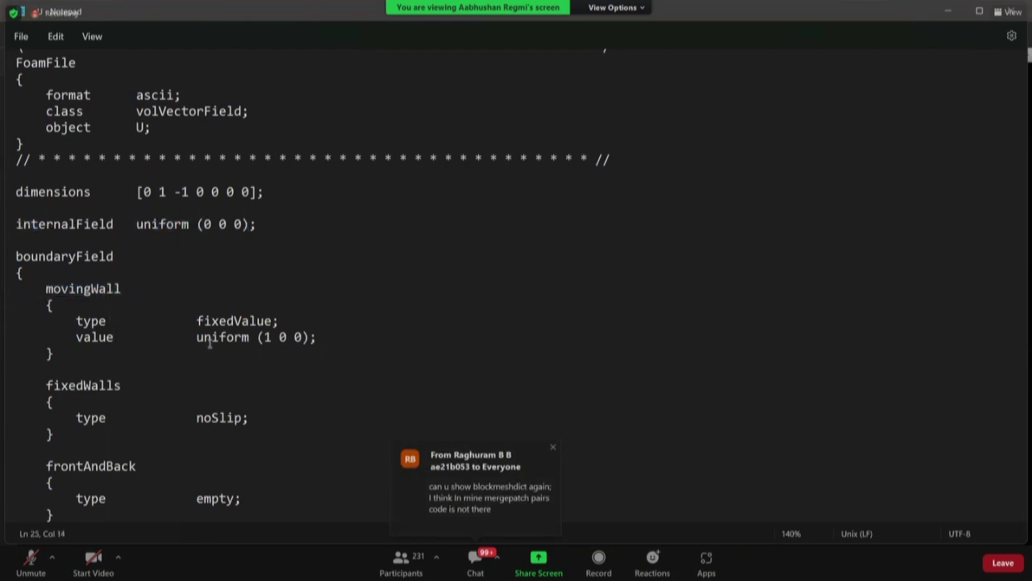
drag(263, 340, 272, 340)
key(Right)
key(Right)
key(Right)
key(Right)
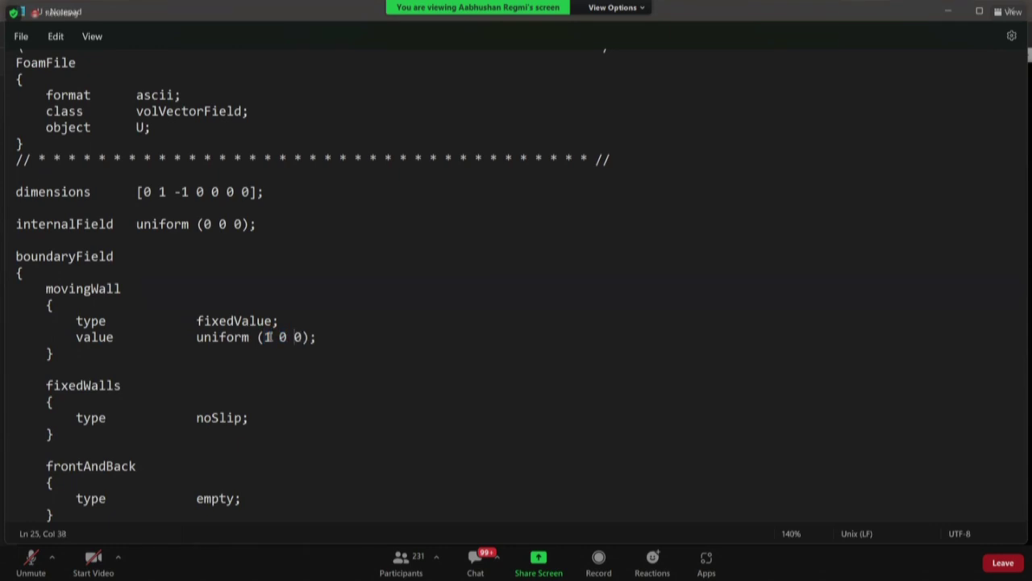
double_click(268, 337)
- Examine the fixedWalls and frontAndBack boundary types in the U file, and close the file
scroll(173, 368, down, 1)
drag(46, 339, 122, 339)
drag(196, 370, 243, 370)
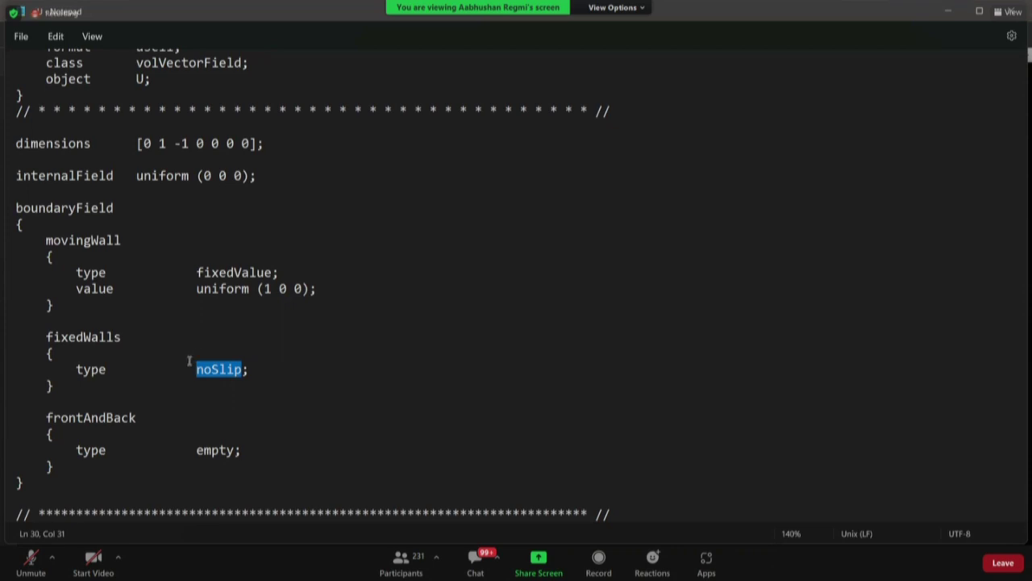
drag(45, 417, 135, 417)
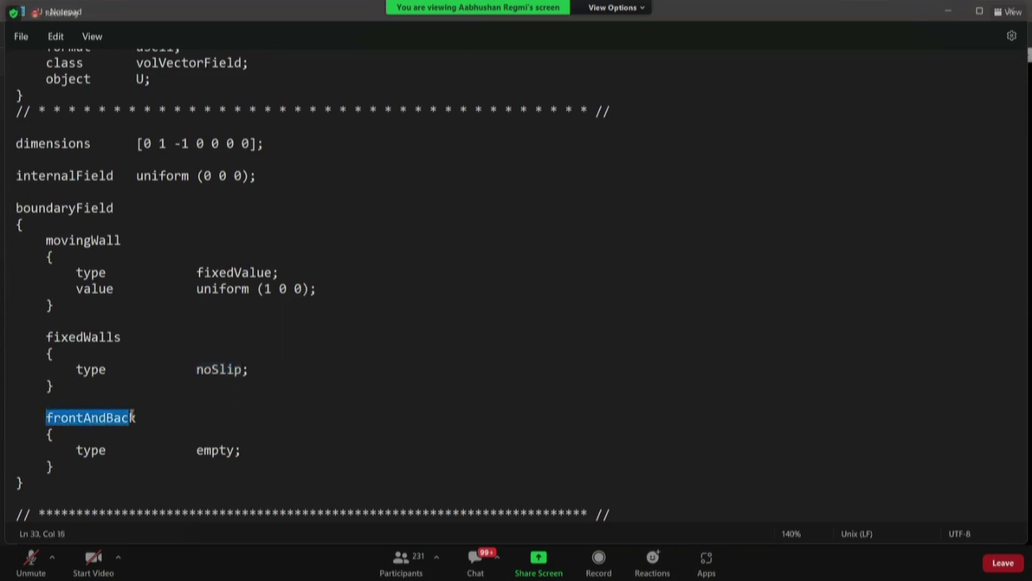
click(197, 450)
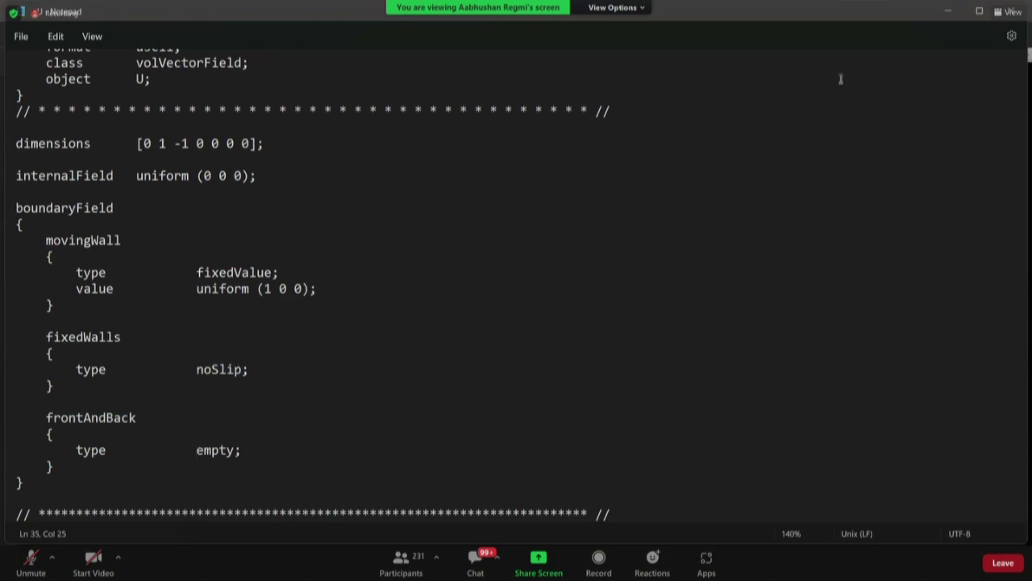
click(1014, 11)
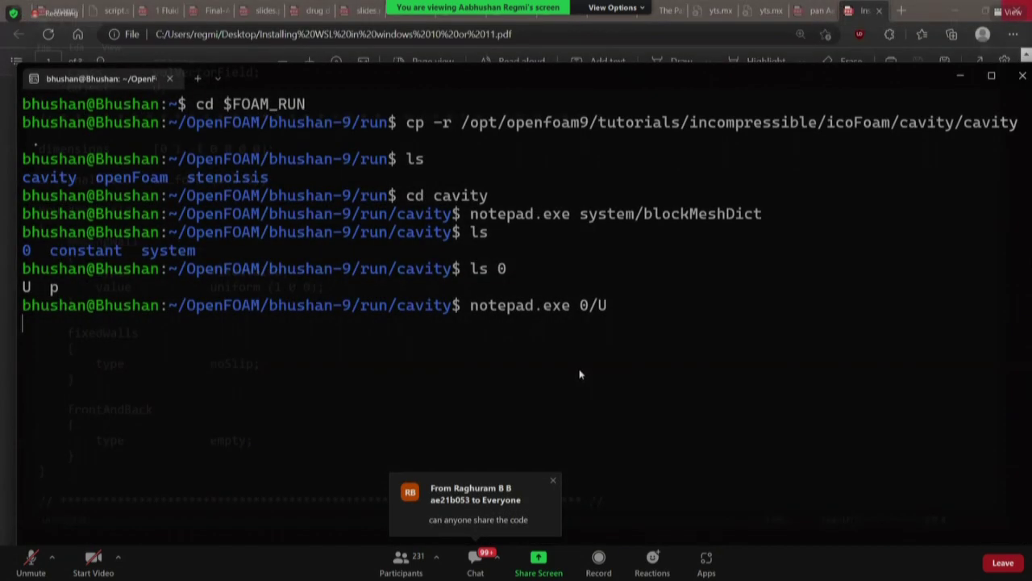
- Open the pressure file 0/p with notepad.exe from the terminal
text(not)
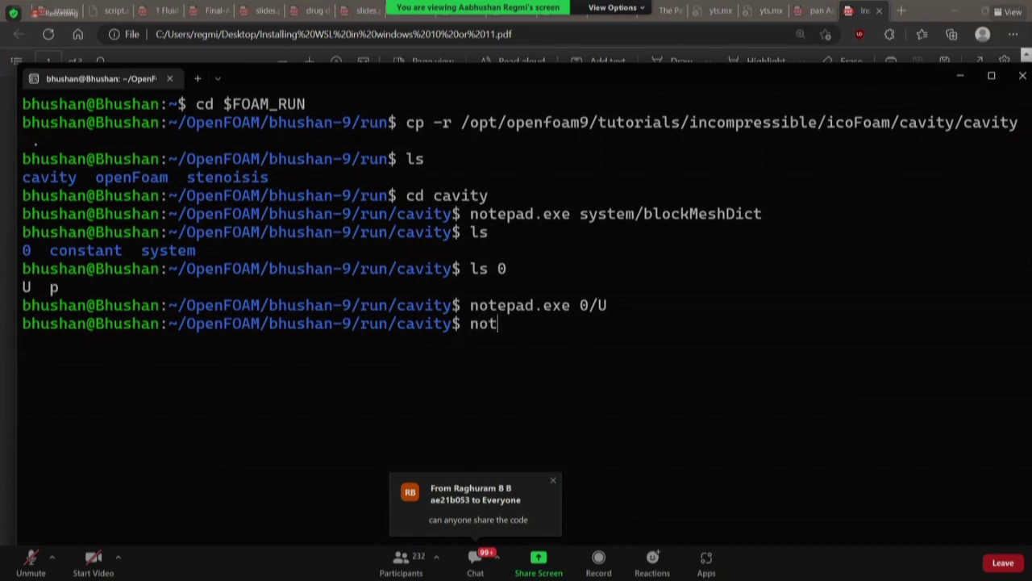
text(epad.exe 0/p)
key(Return)
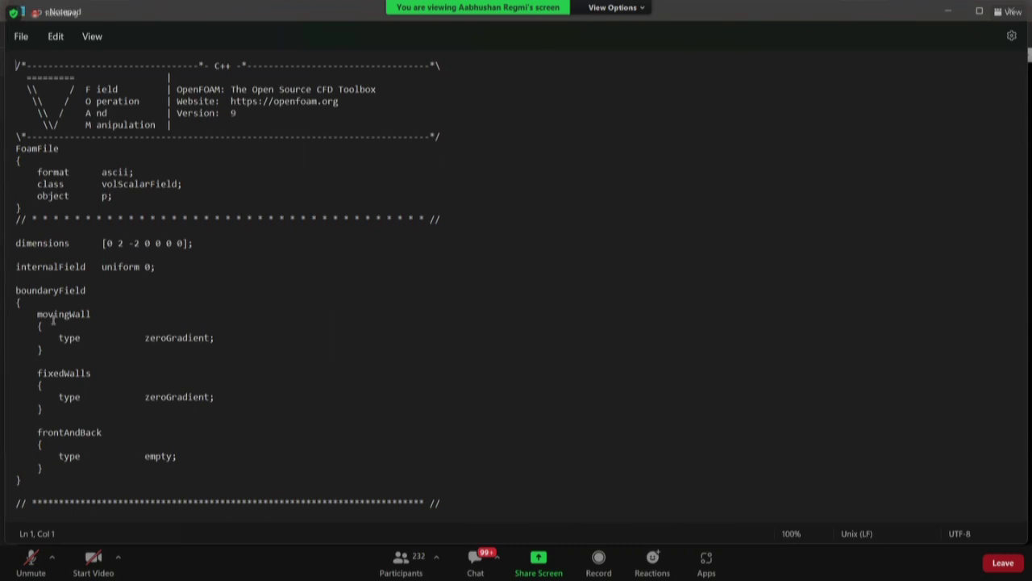
- Examine the movingWall, fixedWalls and frontAndBack pressure boundary conditions in the p file, and return to the terminal
drag(37, 314, 93, 313)
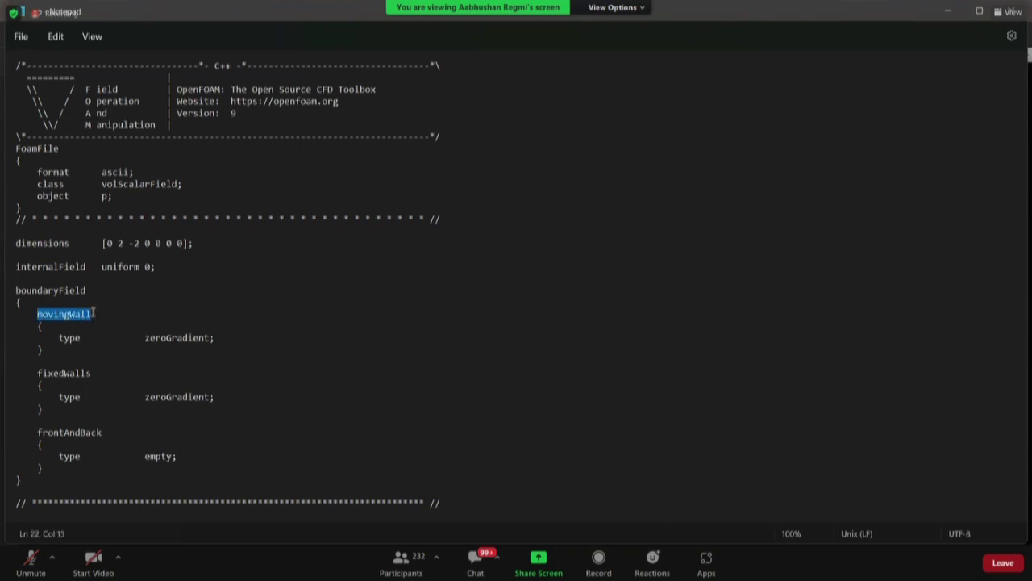
drag(42, 363, 81, 373)
drag(59, 432, 96, 433)
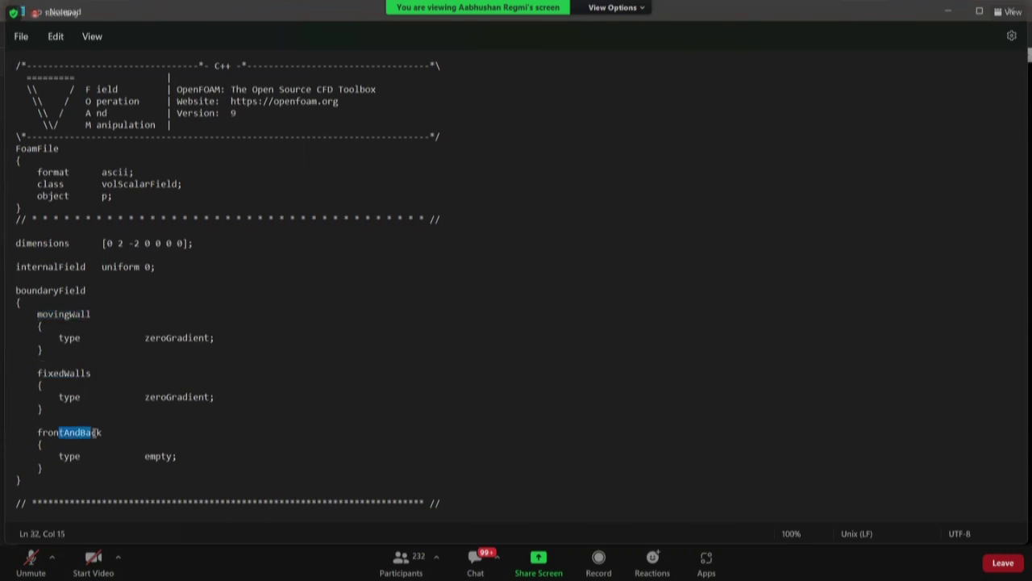
drag(150, 460, 189, 454)
click(188, 454)
key(alt+Tab)
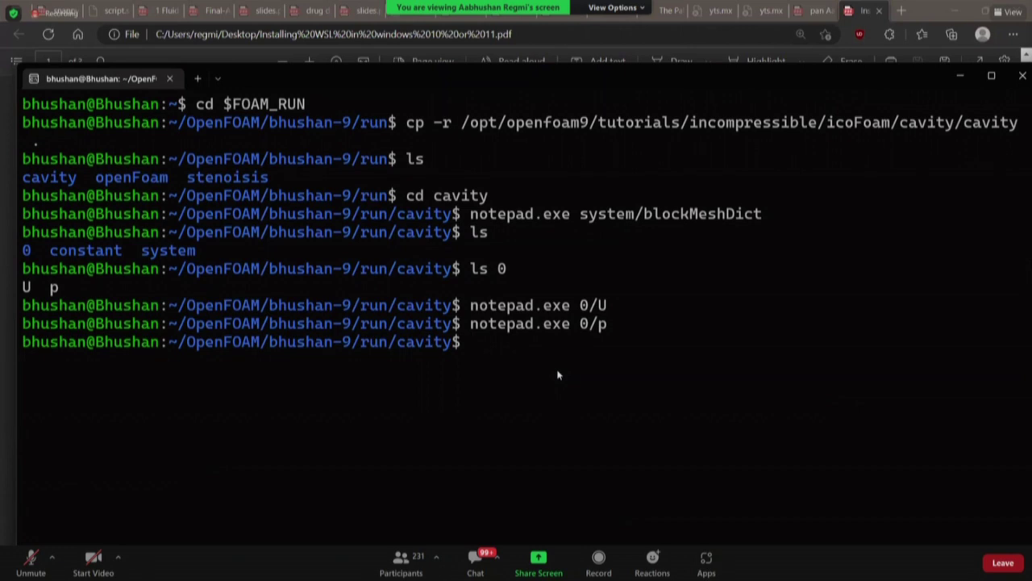
- List the contents of the constant directory and open constant/transportProperties with notepad.exe
text(ls constant)
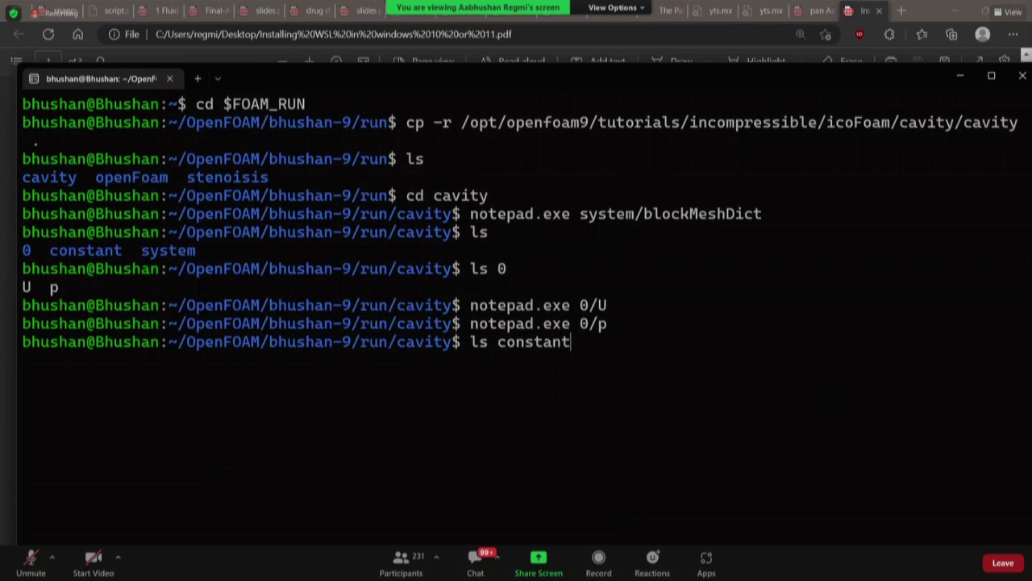
key(Return)
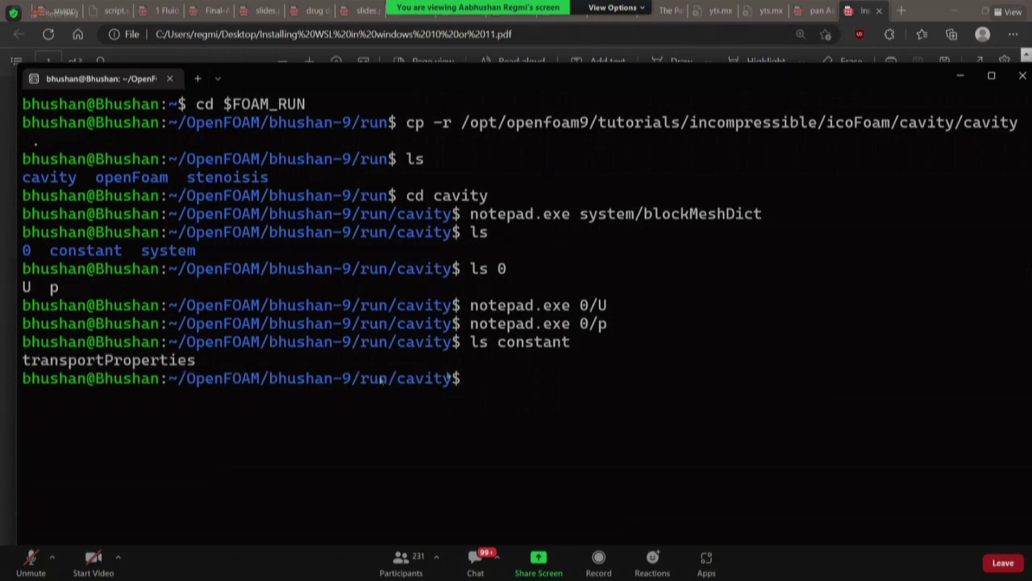
text(notepad)
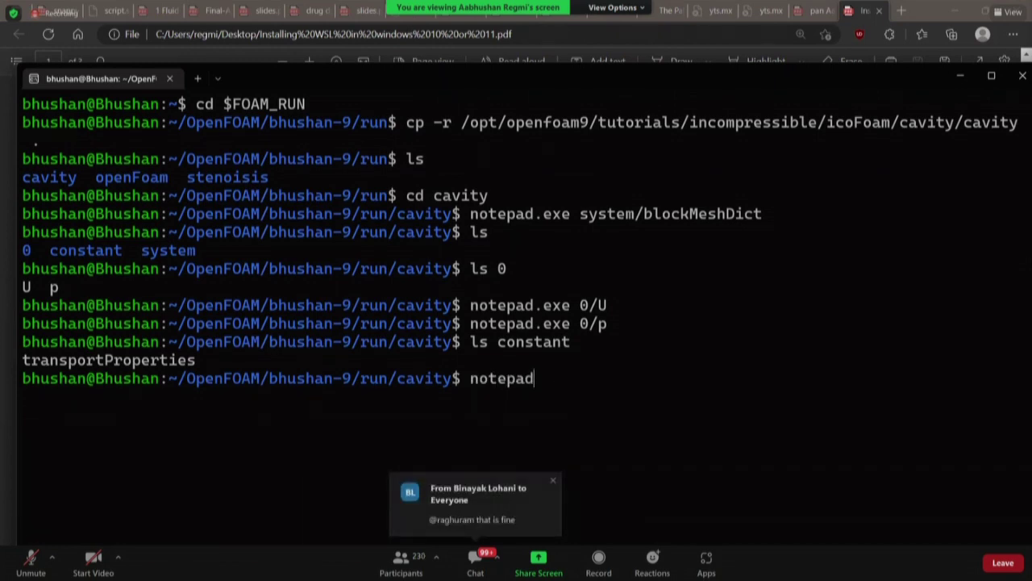
text(.exe ta)
key(BackSpace)
text(ran)
key(BackSpace)
key(BackSpace)
key(BackSpace)
key(BackSpace)
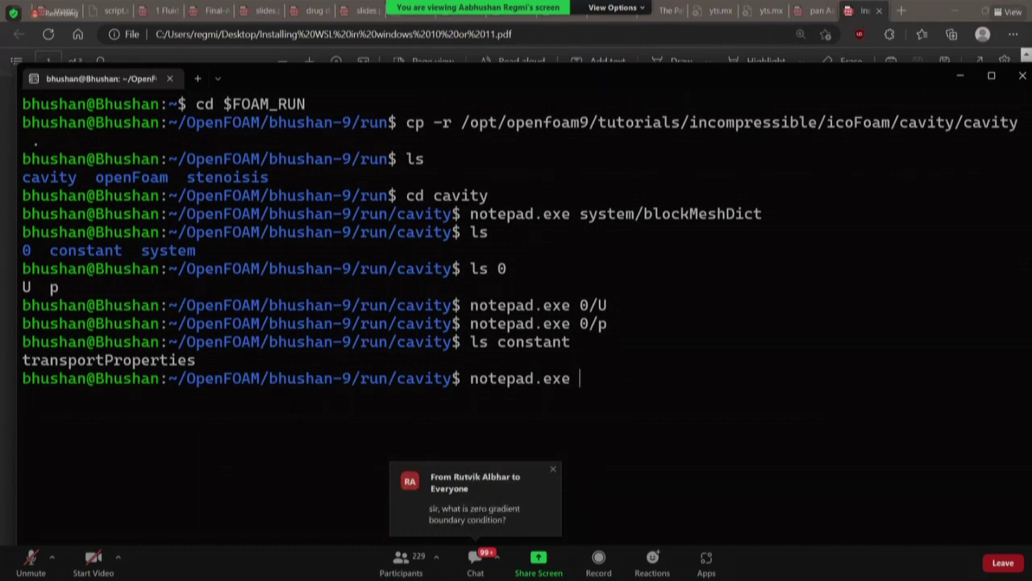
text(constant/tran)
key(Tab)
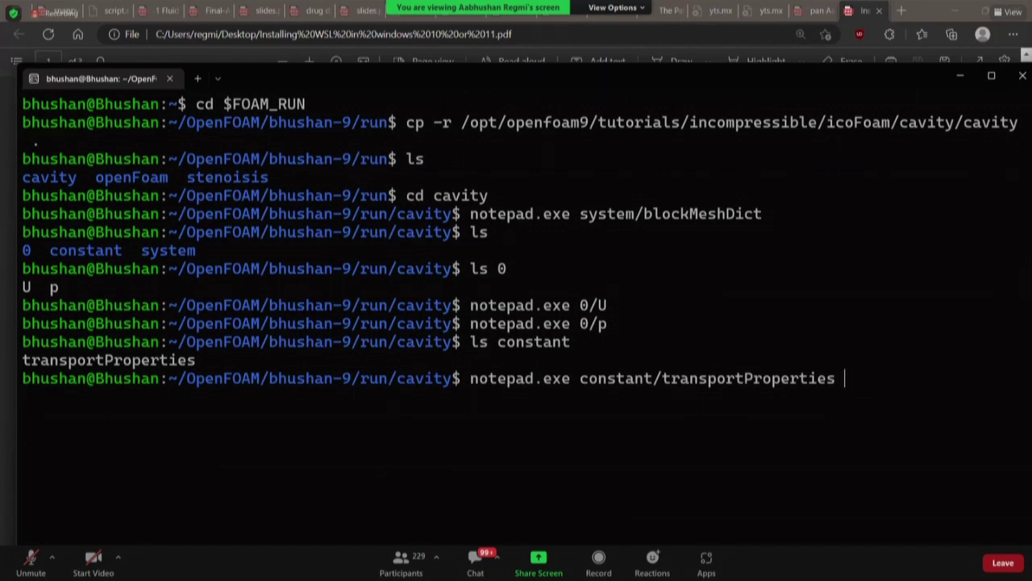
key(Return)
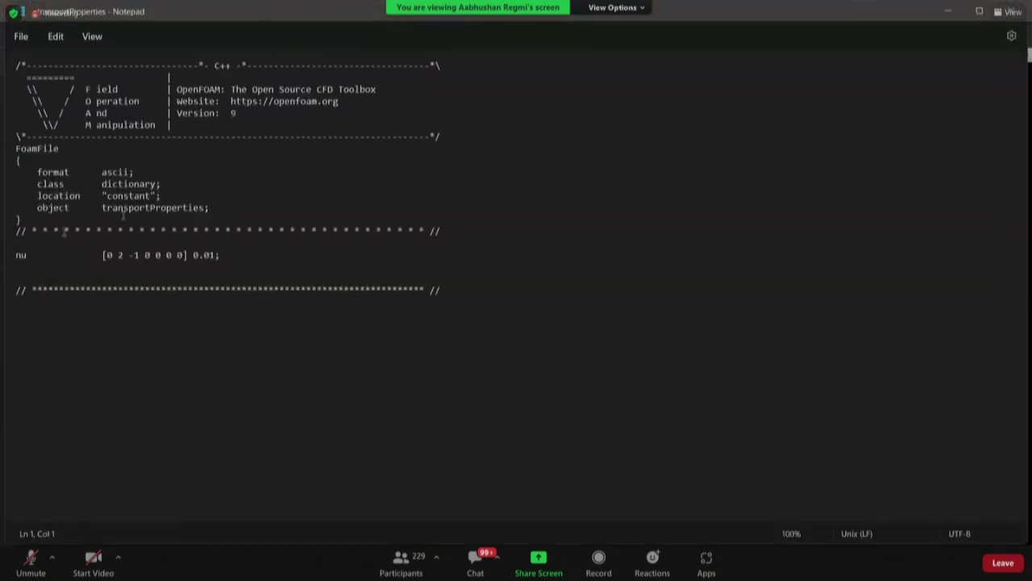
- Examine the kinematic viscosity entry nu and its dimensions in transportProperties, and close the file
triple_click(19, 256)
click(22, 257)
drag(16, 257, 195, 256)
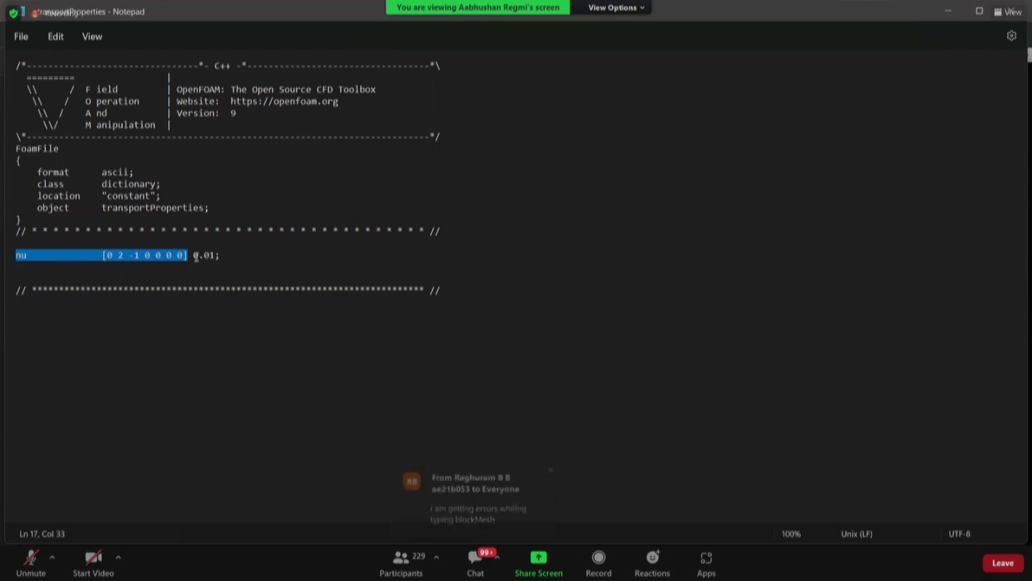
click(1008, 16)
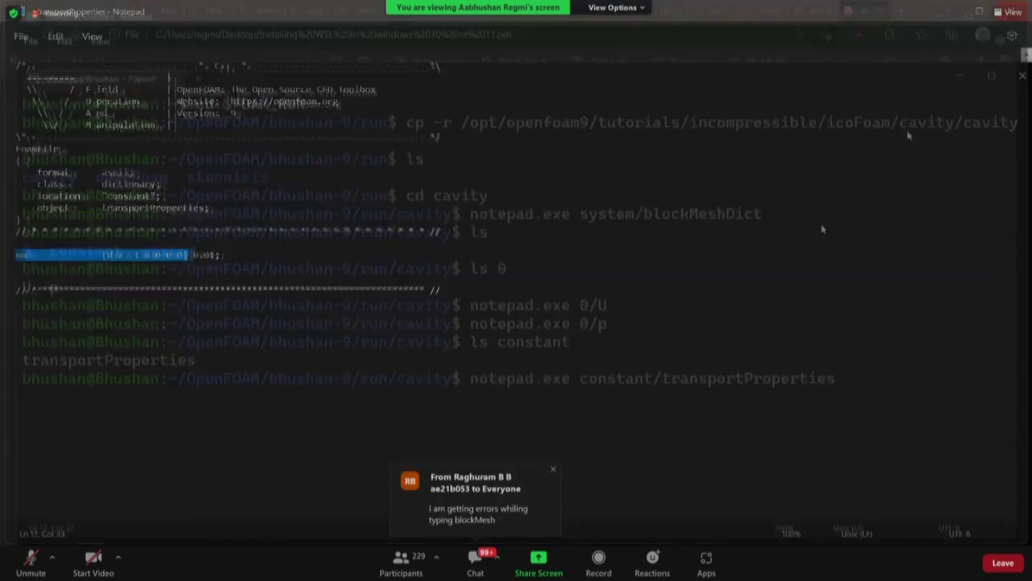
- List the contents of the system directory and examine the blockMeshDict, fvSchemes and fvSolution entries
text(ls )
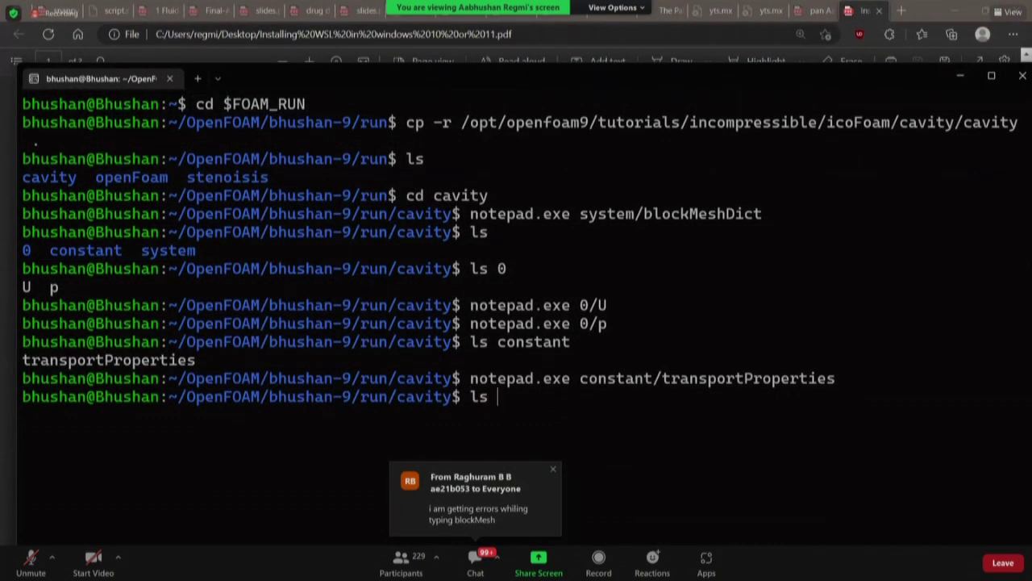
text(sys)
key(Tab)
key(Return)
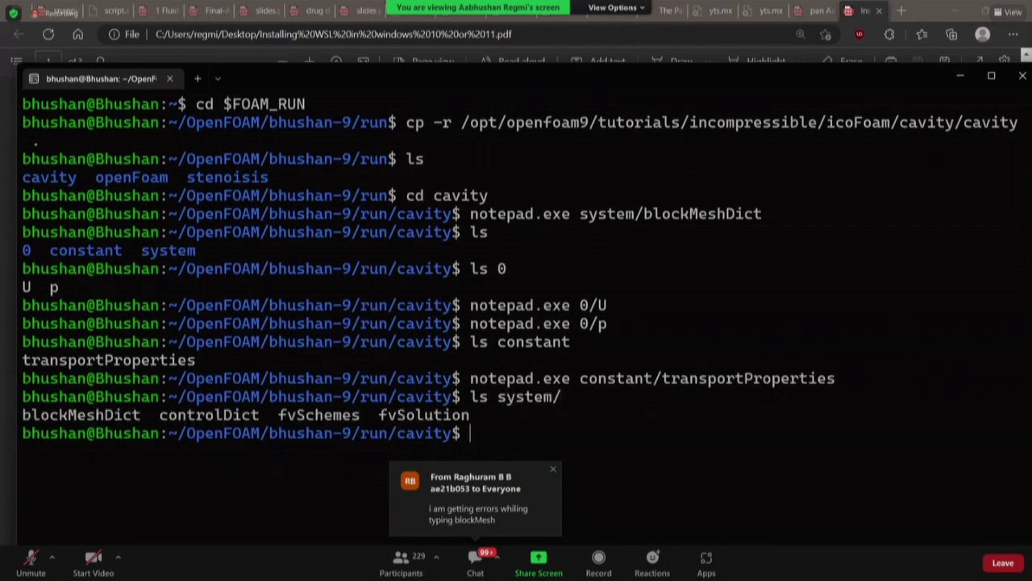
drag(23, 415, 139, 417)
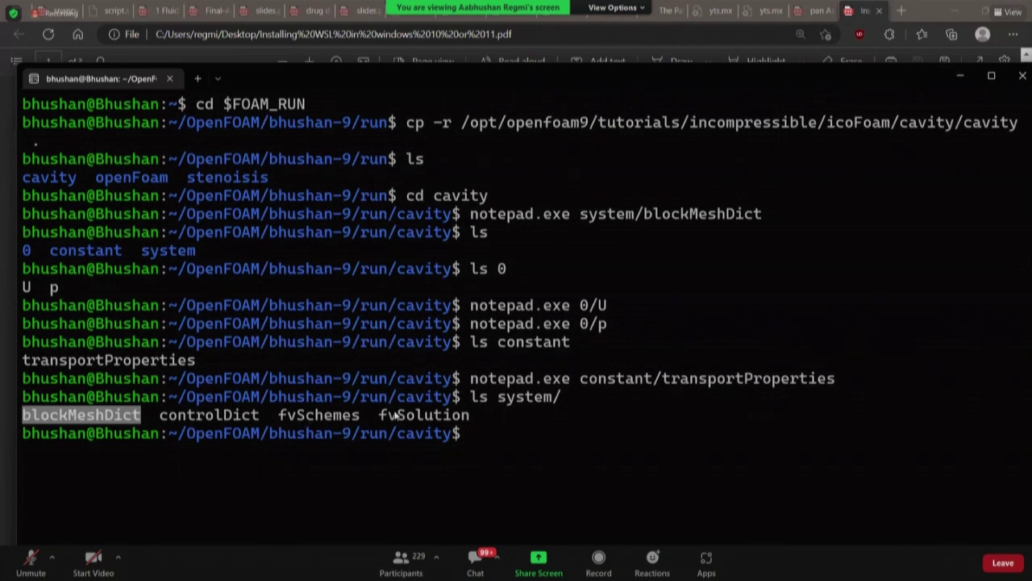
drag(279, 416, 358, 425)
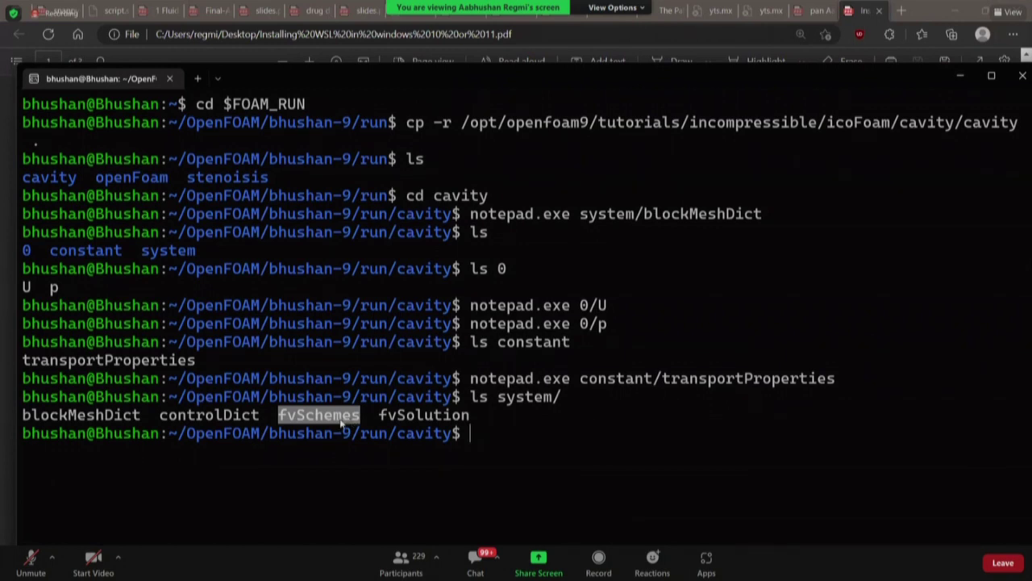
click(406, 482)
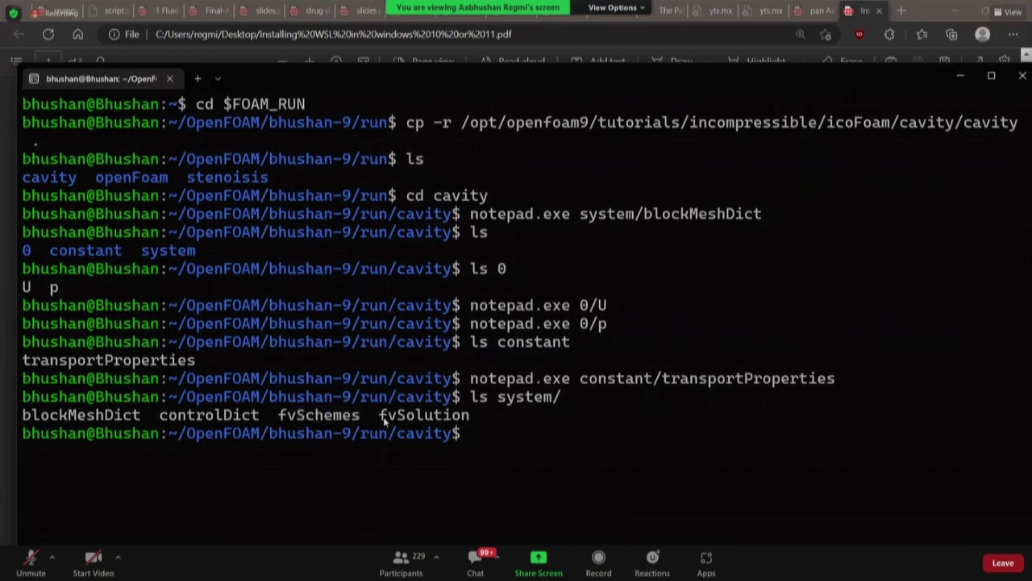
double_click(393, 421)
click(445, 467)
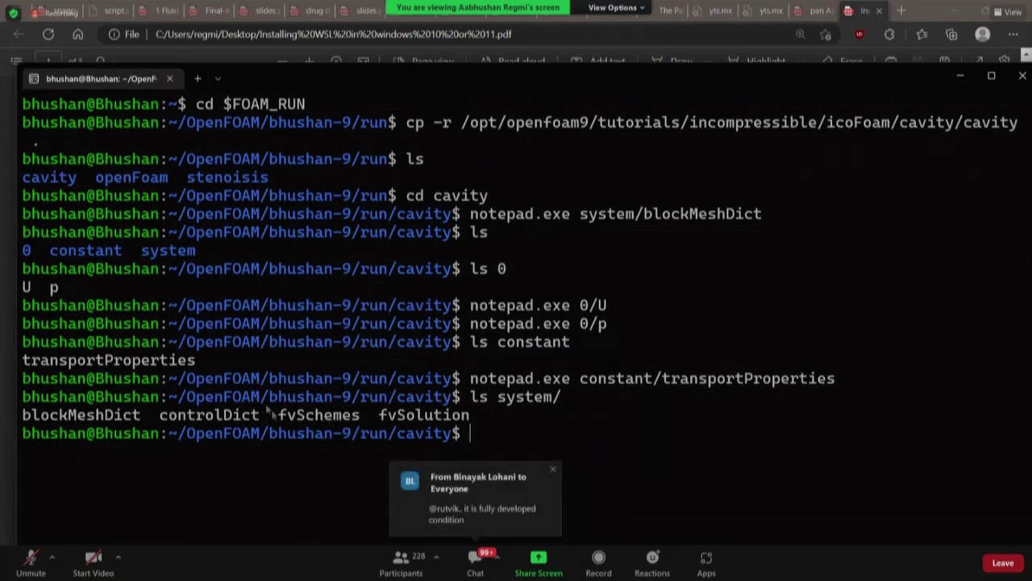
- Open system/controlDict with notepad.exe from the terminal and enlarge the text to 130%
text(notepad)
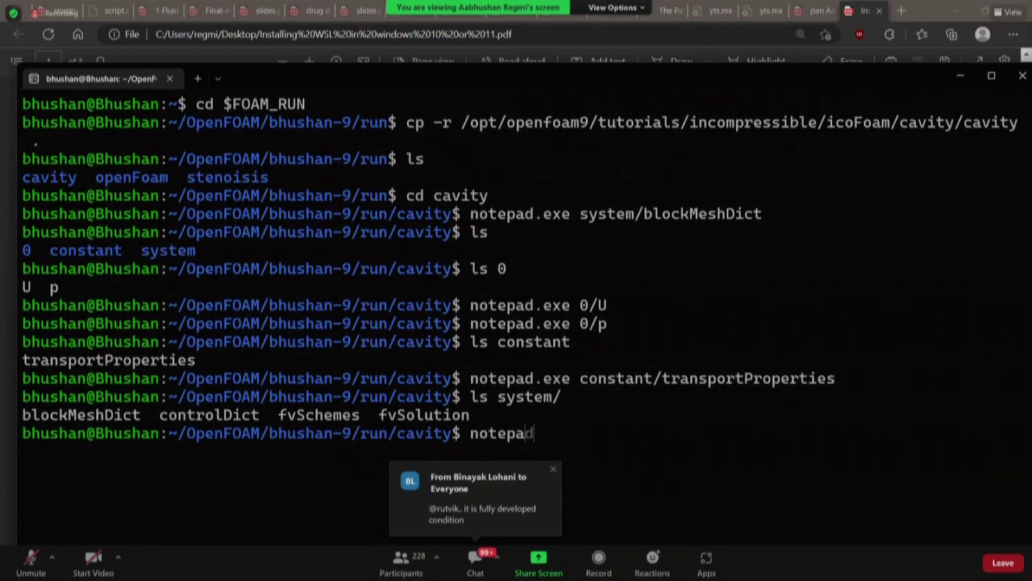
text(.exe sy)
key(Tab)
text(cont)
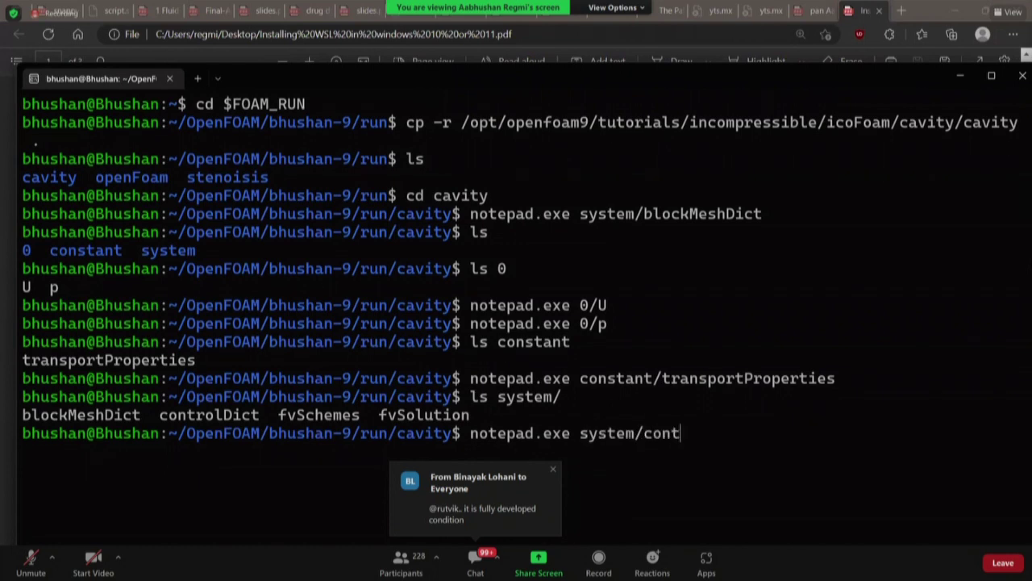
key(Tab)
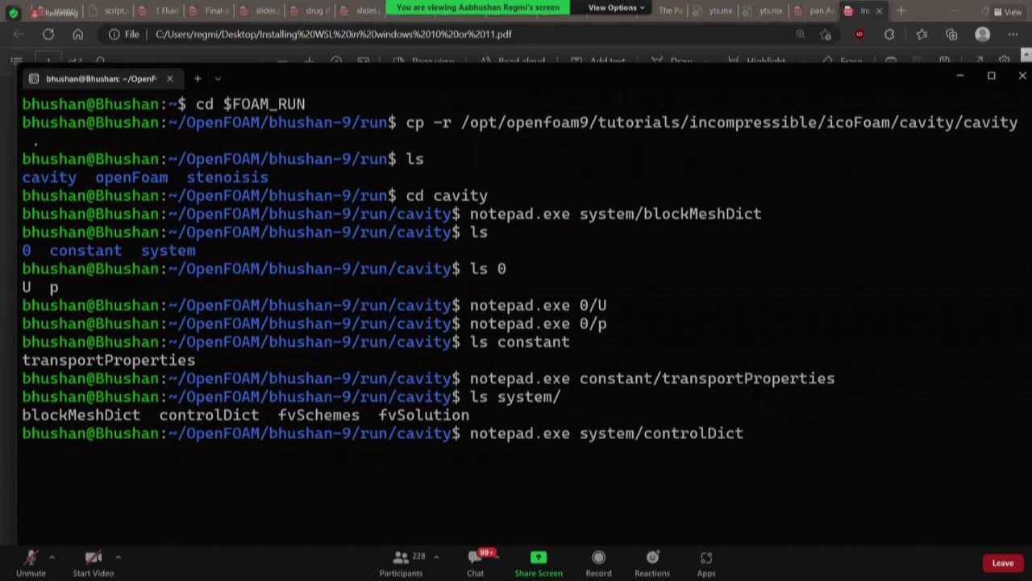
key(Return)
key(ctrl+plus)
key(ctrl+plus)
key(ctrl+plus)
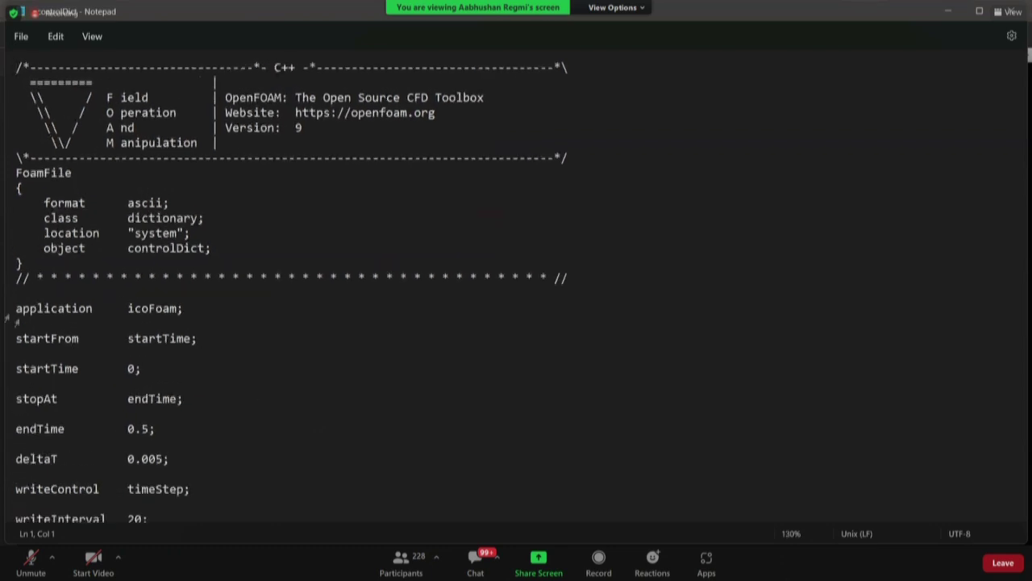
- Examine the application, start time, end time, time step and write settings in controlDict, and close the file
click(7, 311)
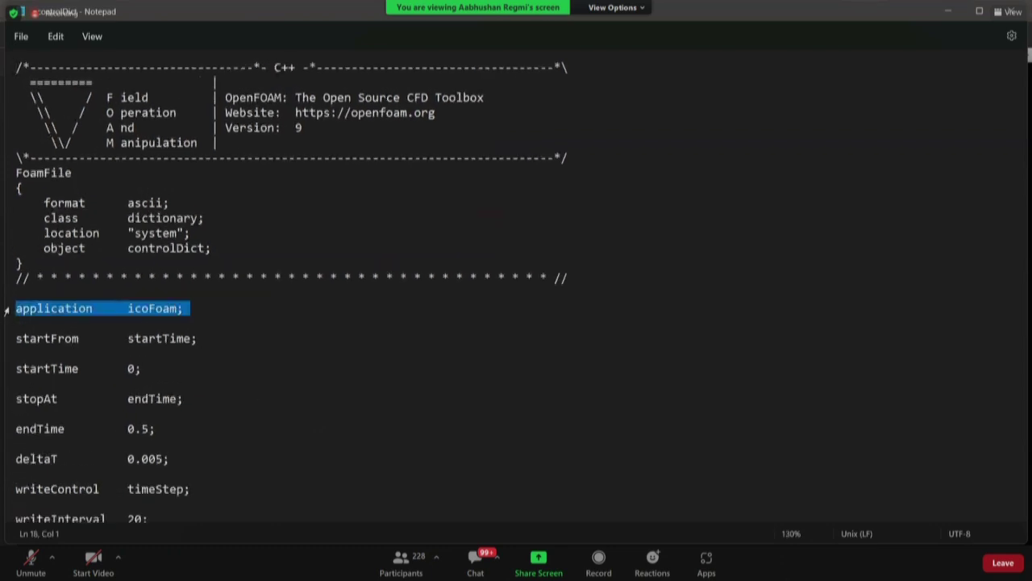
click(94, 308)
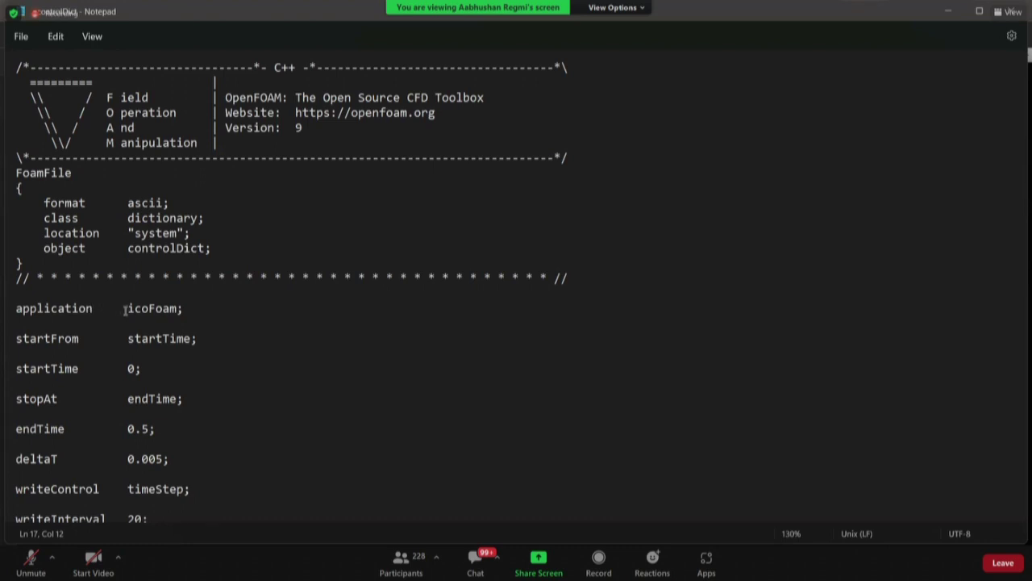
drag(127, 308, 179, 308)
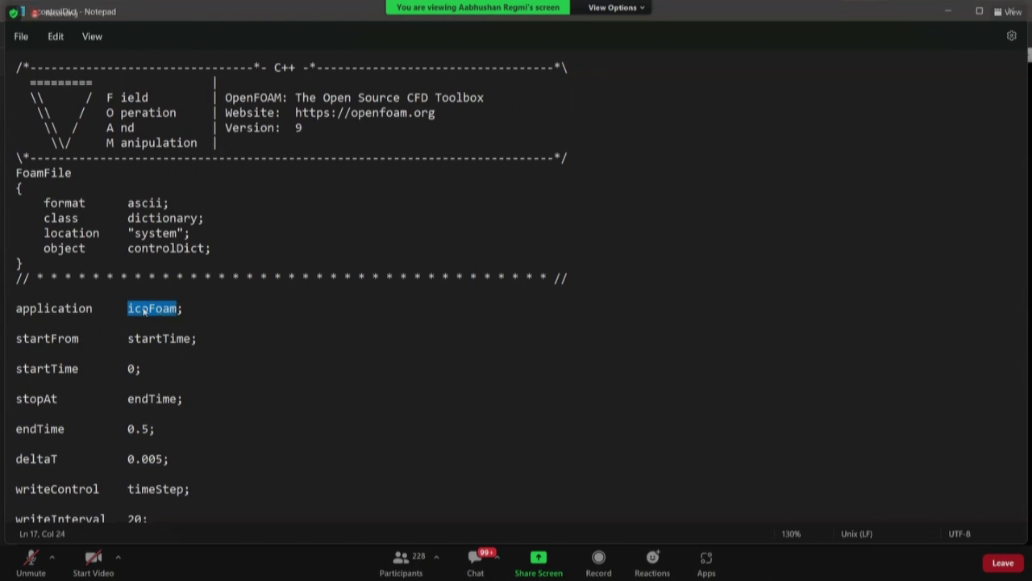
drag(17, 338, 81, 339)
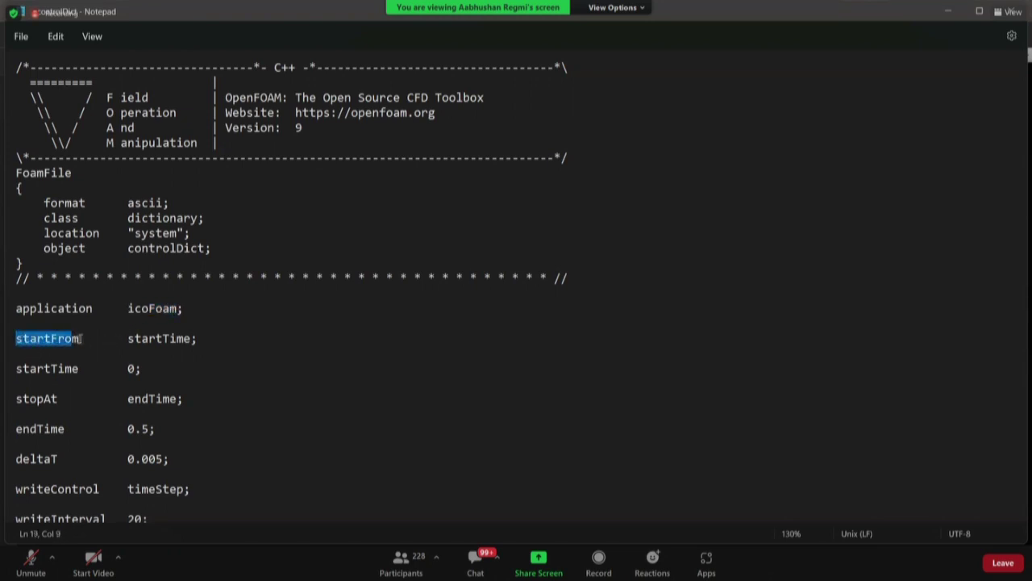
drag(127, 369, 138, 369)
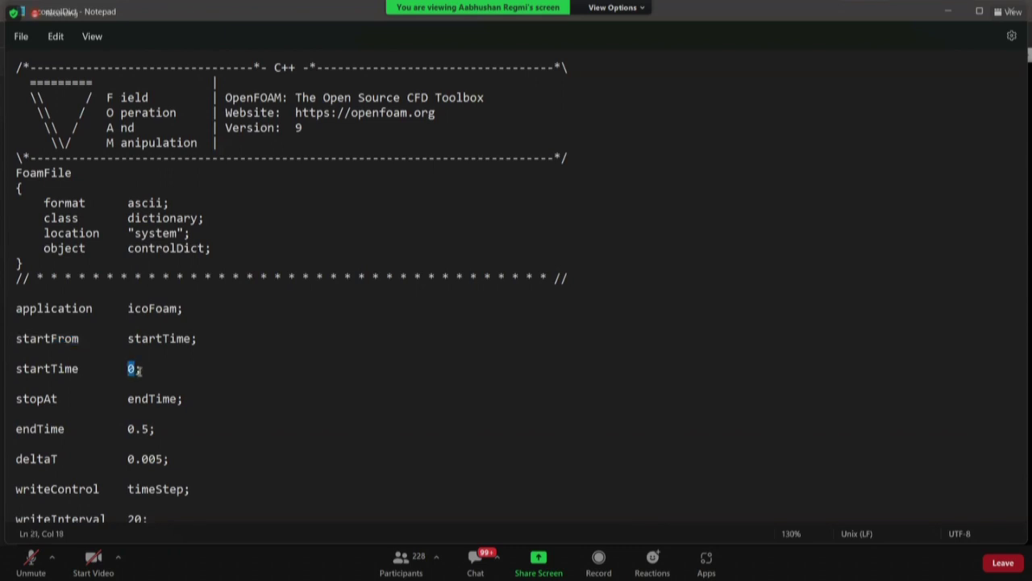
scroll(137, 369, down, 2)
drag(128, 372, 152, 373)
scroll(149, 373, down, 2)
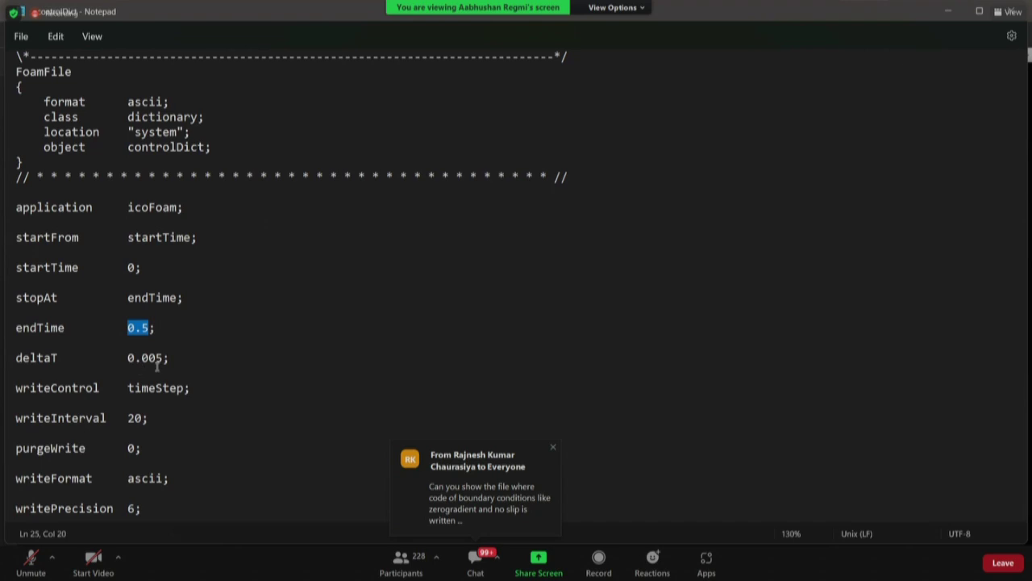
scroll(131, 442, down, 1)
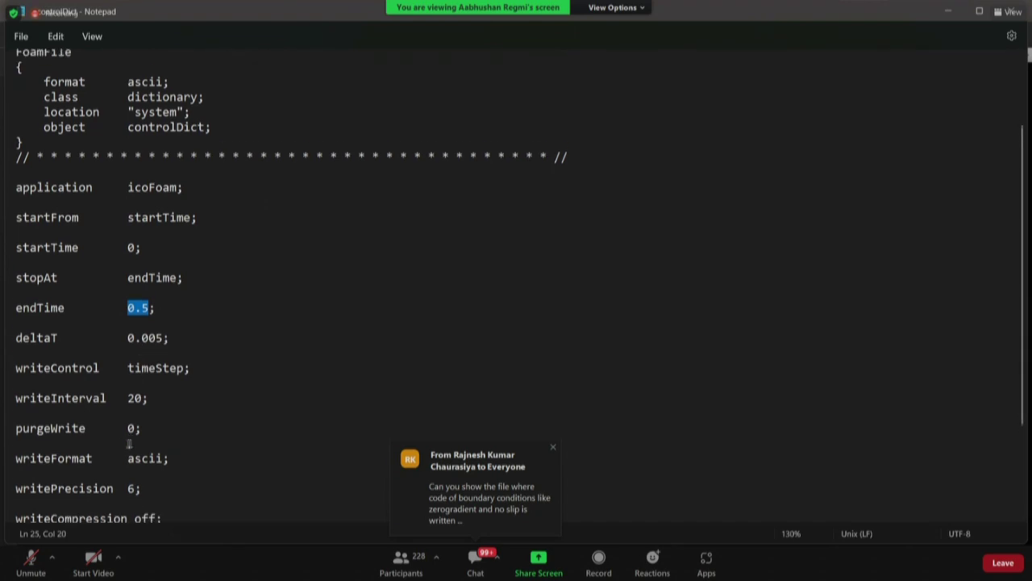
scroll(107, 383, down, 3)
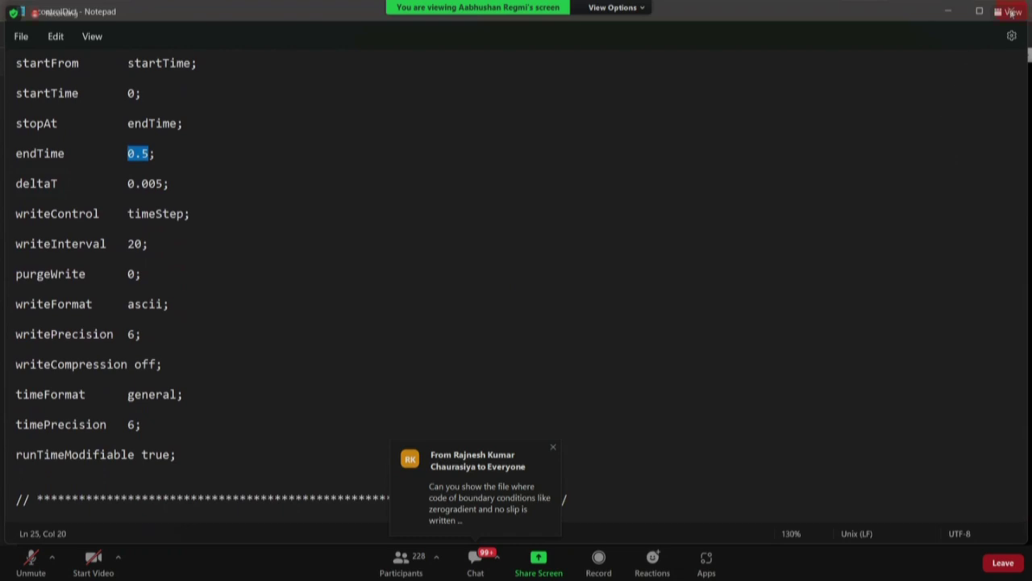
click(1011, 12)
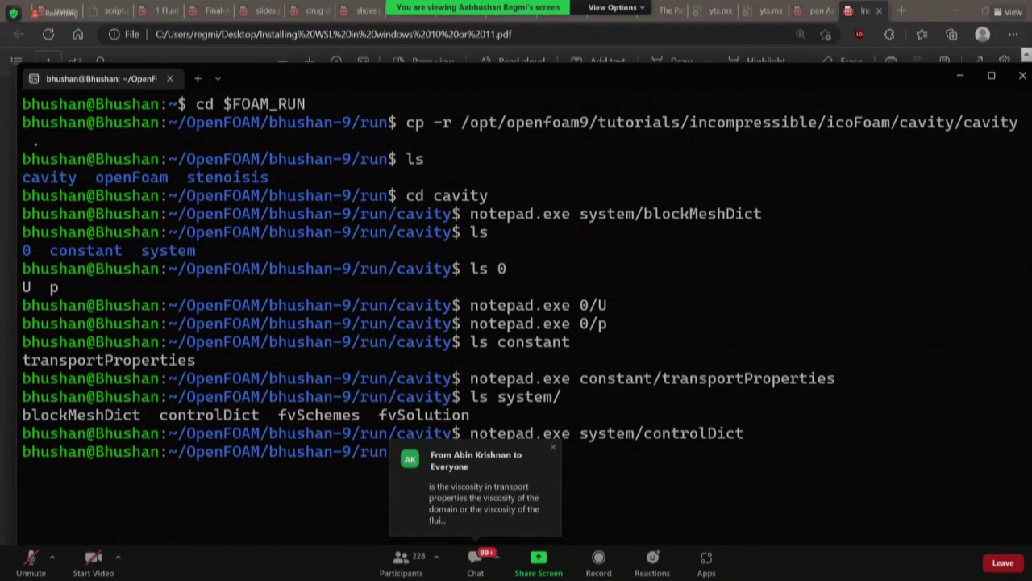
key(BackSpace)
key(BackSpace)
key(BackSpace)
key(BackSpace)
key(BackSpace)
key(BackSpace)
key(BackSpace)
key(BackSpace)
key(BackSpace)
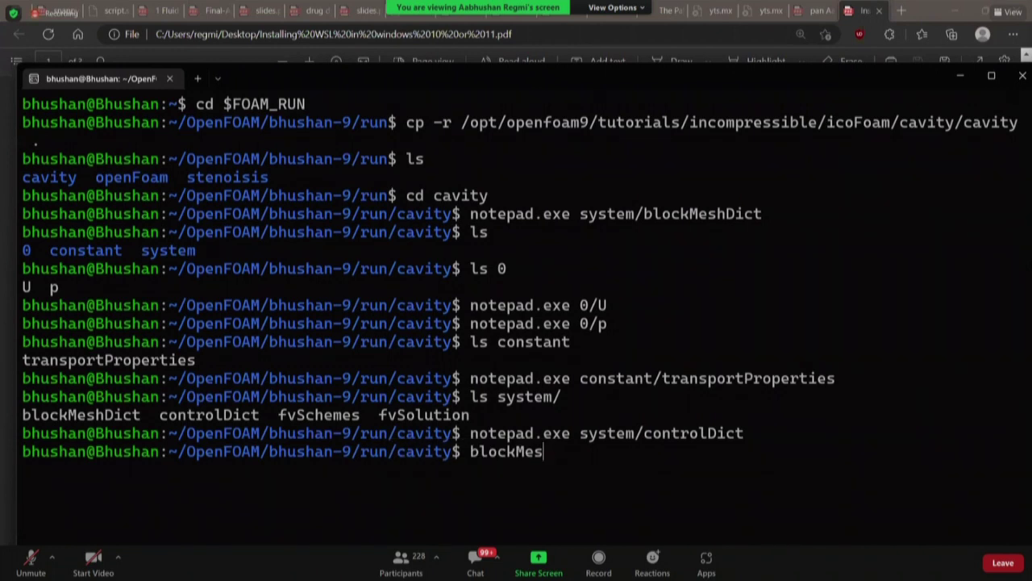
- Open system/blockMeshDict with notepad.exe from the terminal
text(notepad)
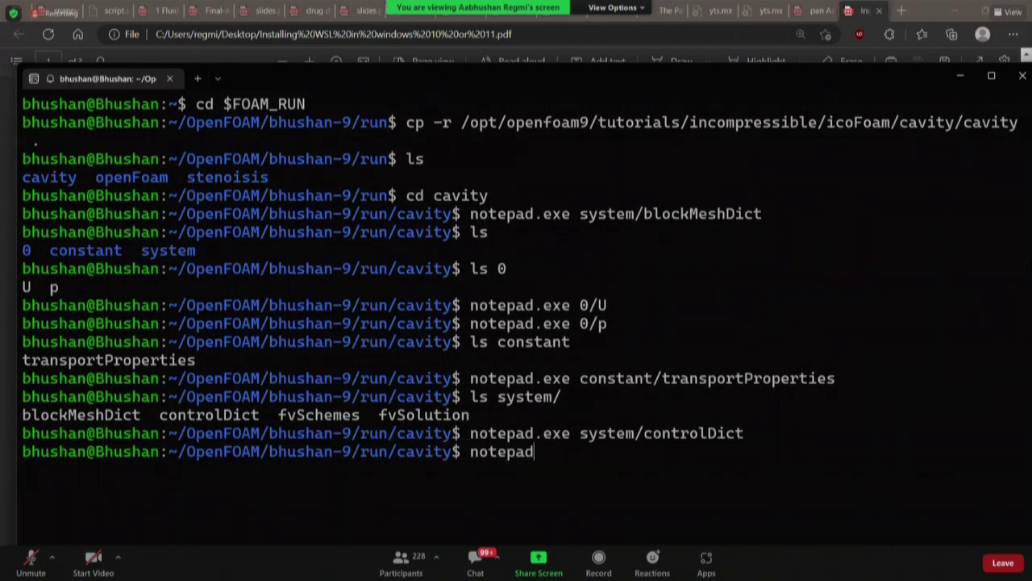
text(.exe system/b)
text(lockMes)
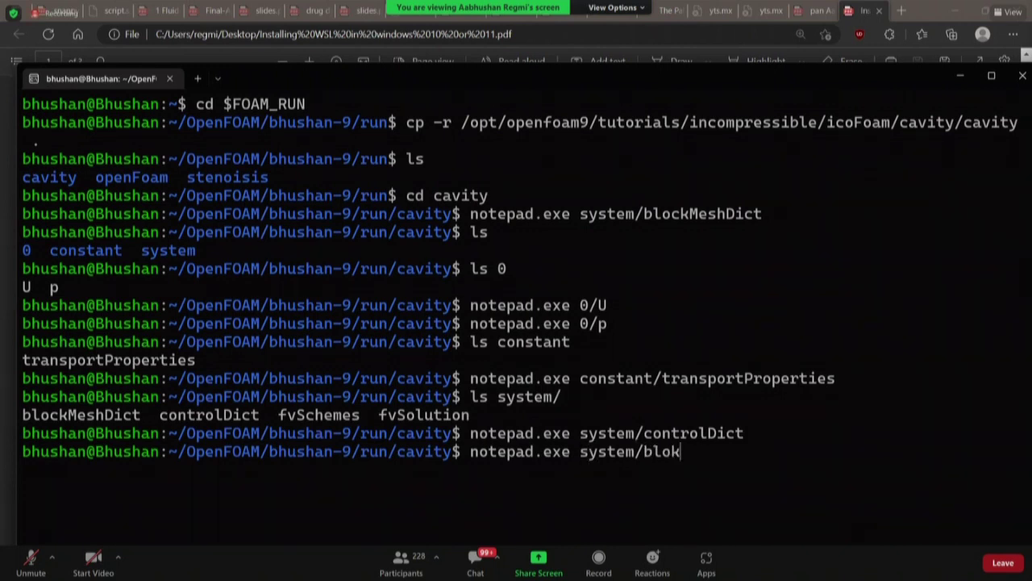
key(Tab)
key(Return)
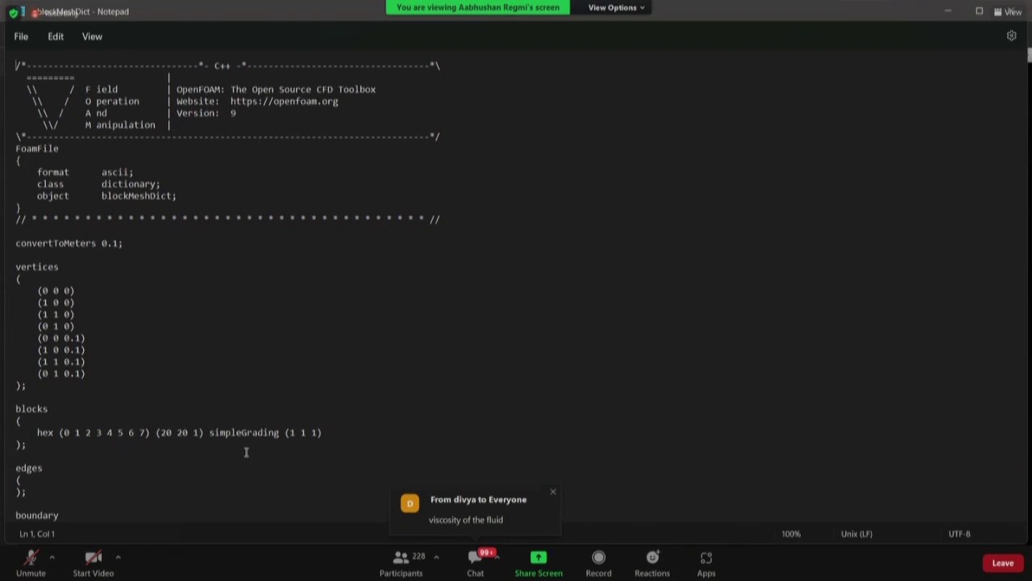
- Examine the boundary patches and the mergePatchPairs block at the end of blockMeshDict
scroll(246, 452, down, 5)
scroll(246, 452, down, 6)
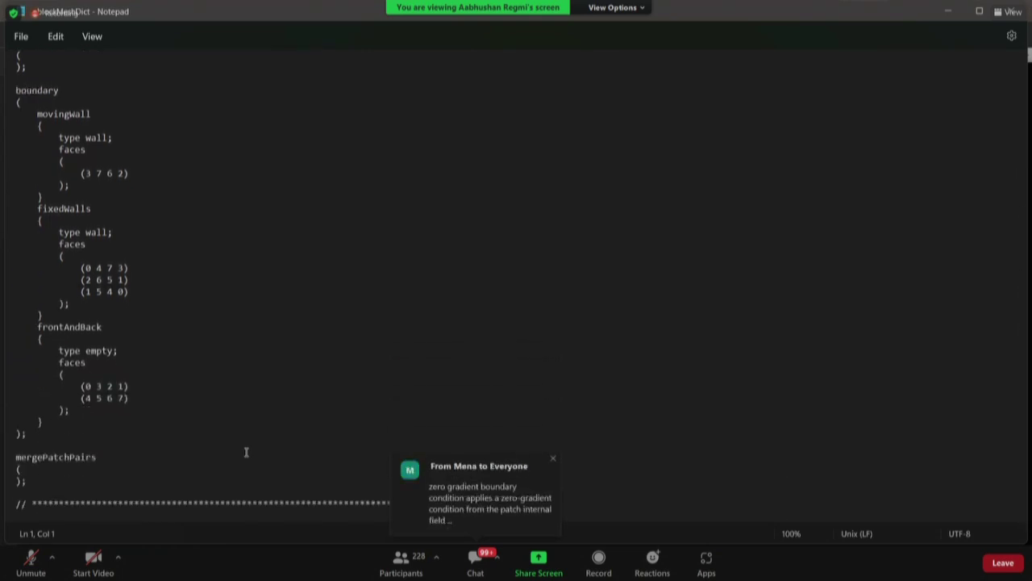
drag(27, 482, 7, 457)
click(26, 470)
click(25, 479)
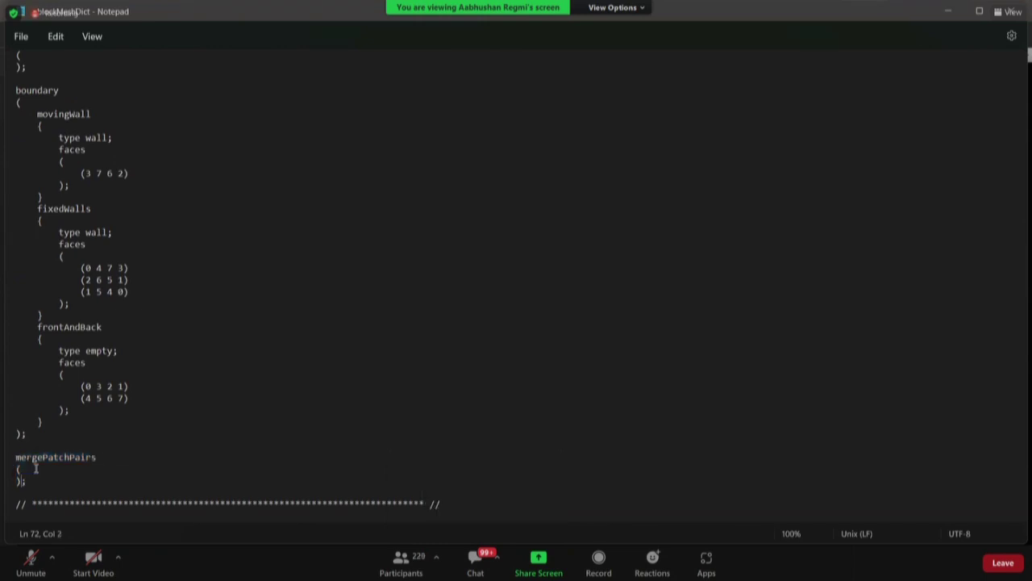
- Try out a placeholder line inside the mergePatchPairs parentheses, and remove it again
click(35, 468)
key(Return)
key(Tab)
text(dhfsdjfh)
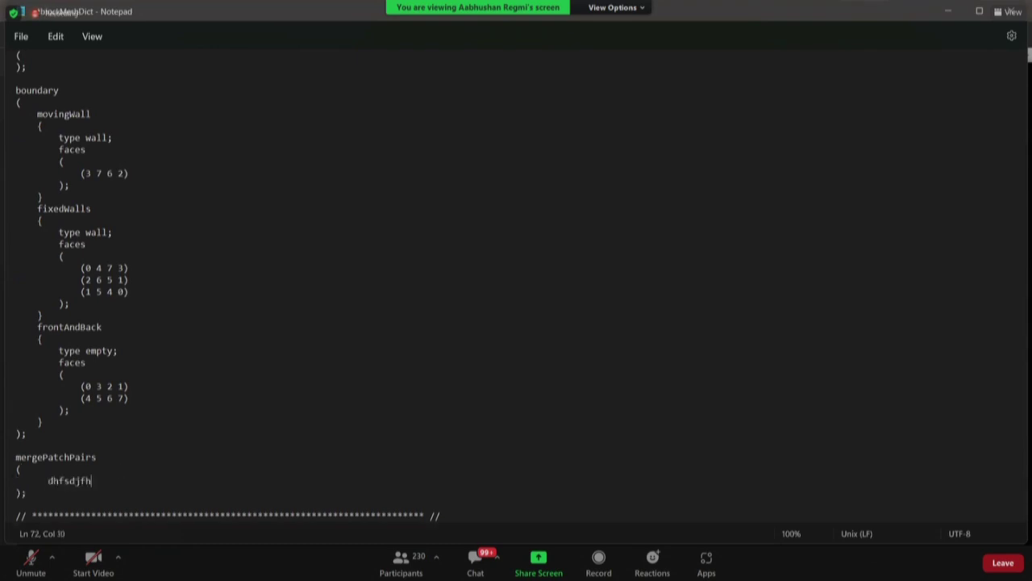
key(BackSpace)
key(BackSpace)
key(BackSpace)
key(BackSpace)
key(BackSpace)
key(BackSpace)
key(BackSpace)
key(BackSpace)
key(BackSpace)
key(BackSpace)
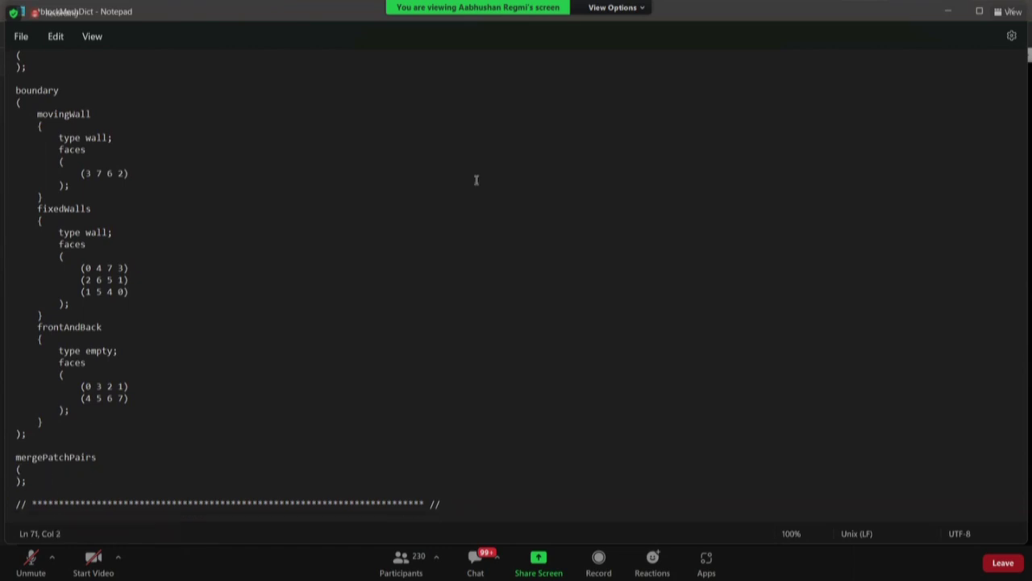
- Close blockMeshDict without saving, and run blockMesh in the cavity case directory to generate the mesh
click(1014, 18)
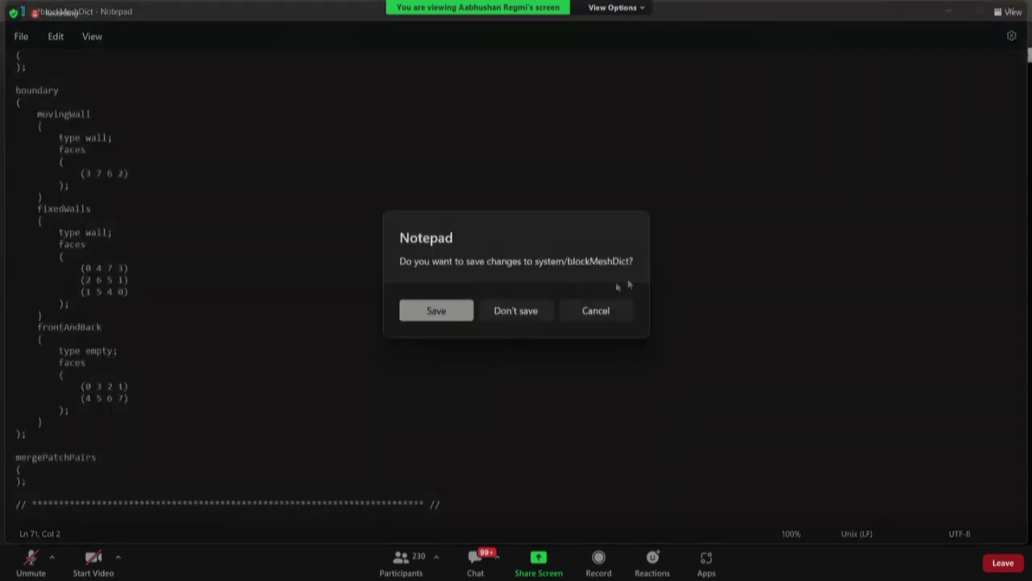
click(513, 311)
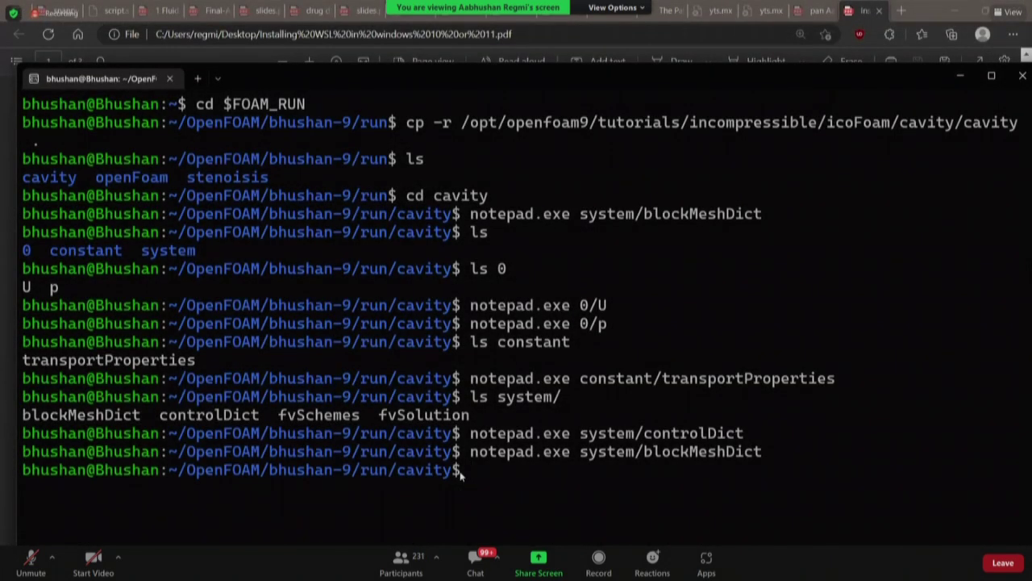
text(blockMesh)
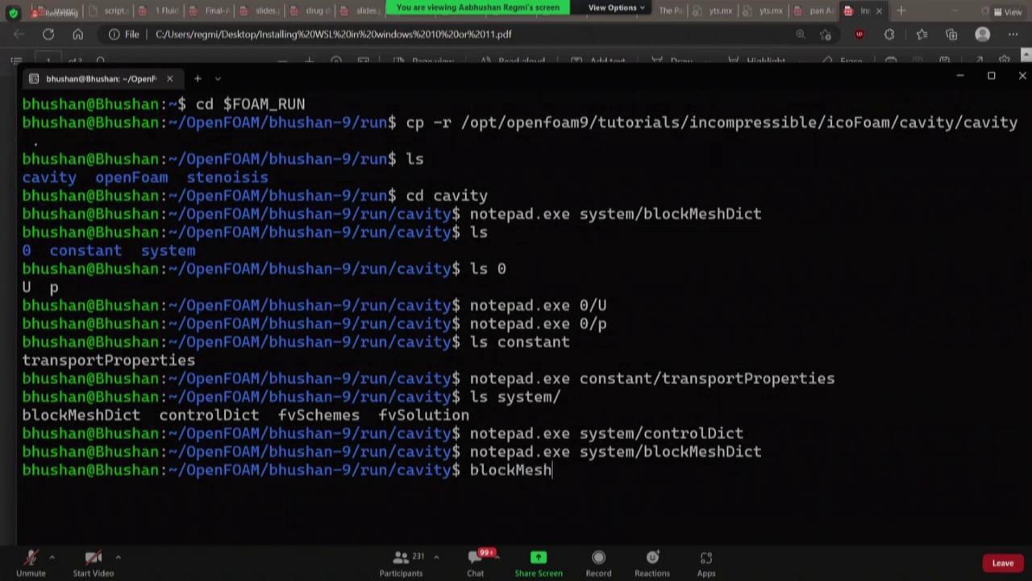
key(Return)
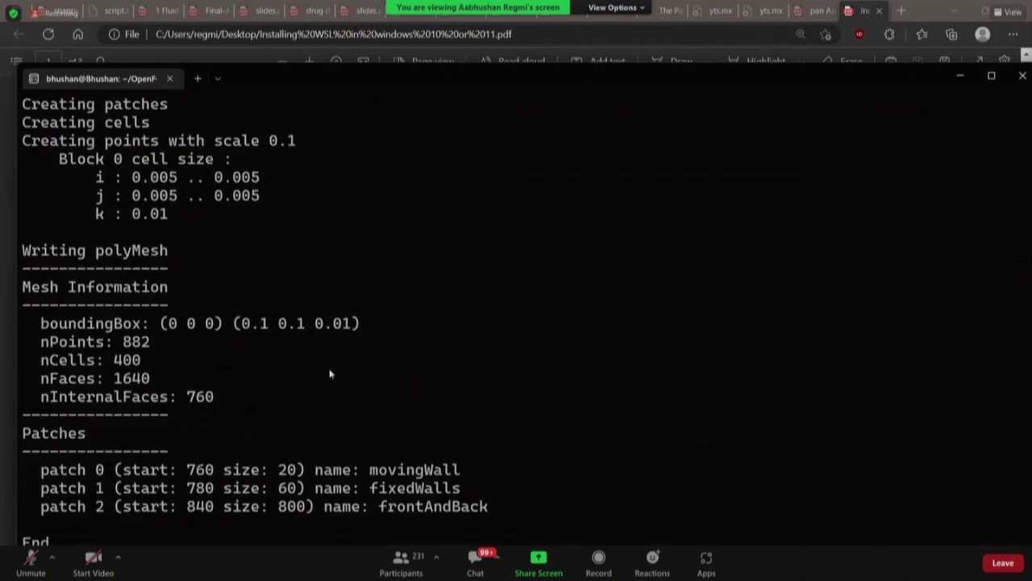
scroll(295, 391, up, 4)
scroll(294, 391, down, 4)
- Run the icoFoam solver in the cavity case directory
double_click(678, 71)
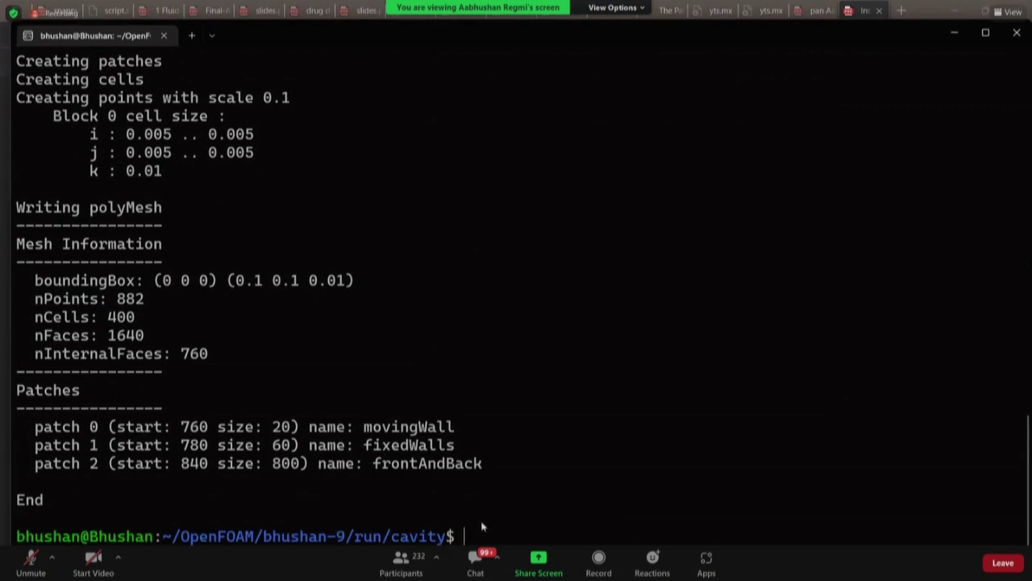
text(icoFoam)
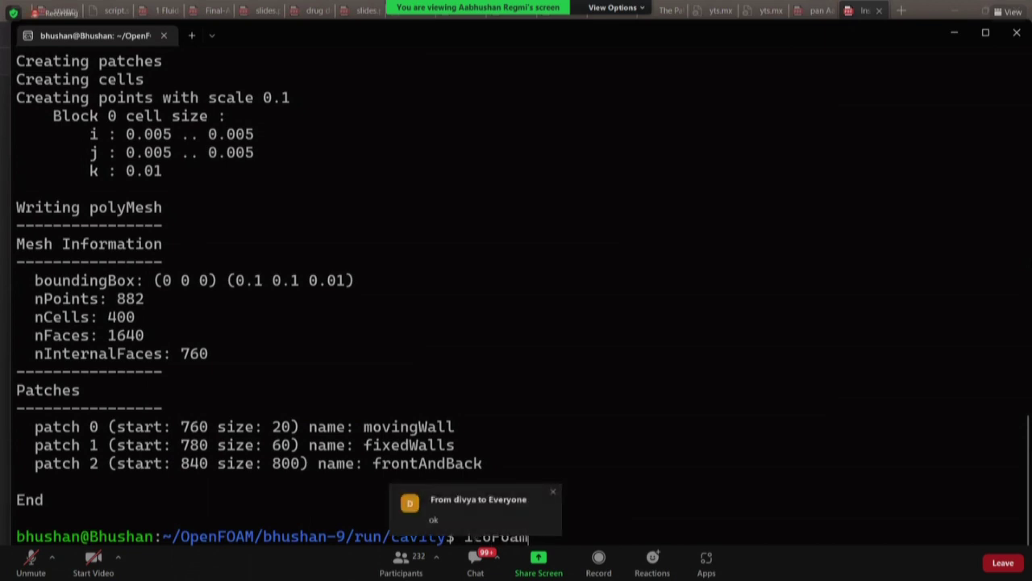
key(Return)
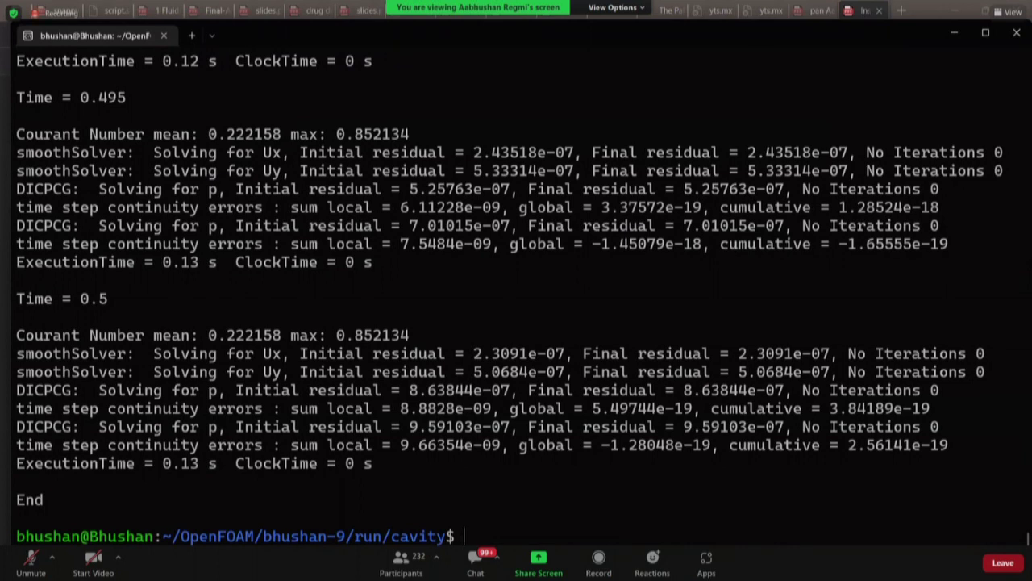
- Launch paraFoam for the cavity case from the terminal, and close the ParaView window again
text(paraFoam)
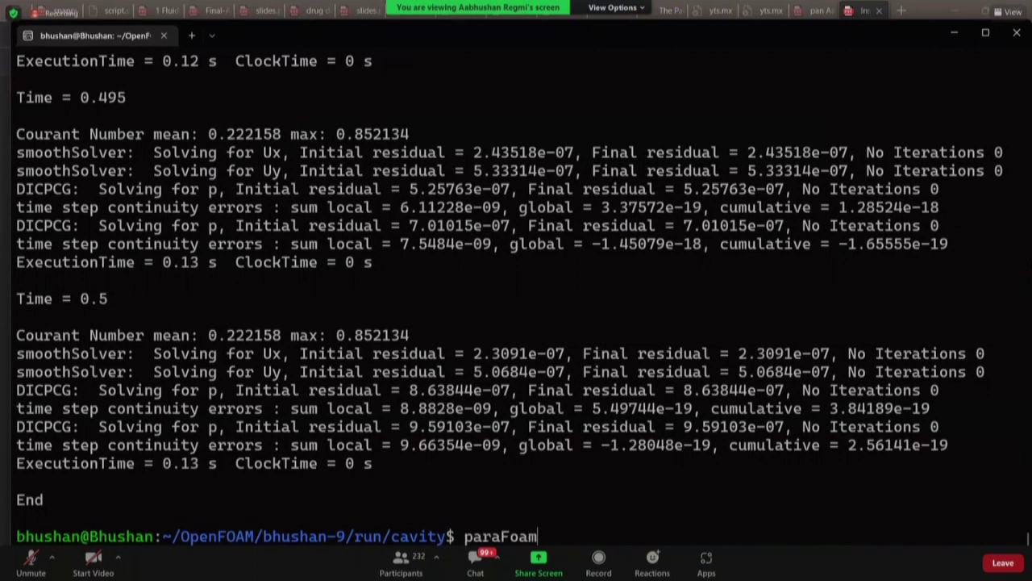
key(Return)
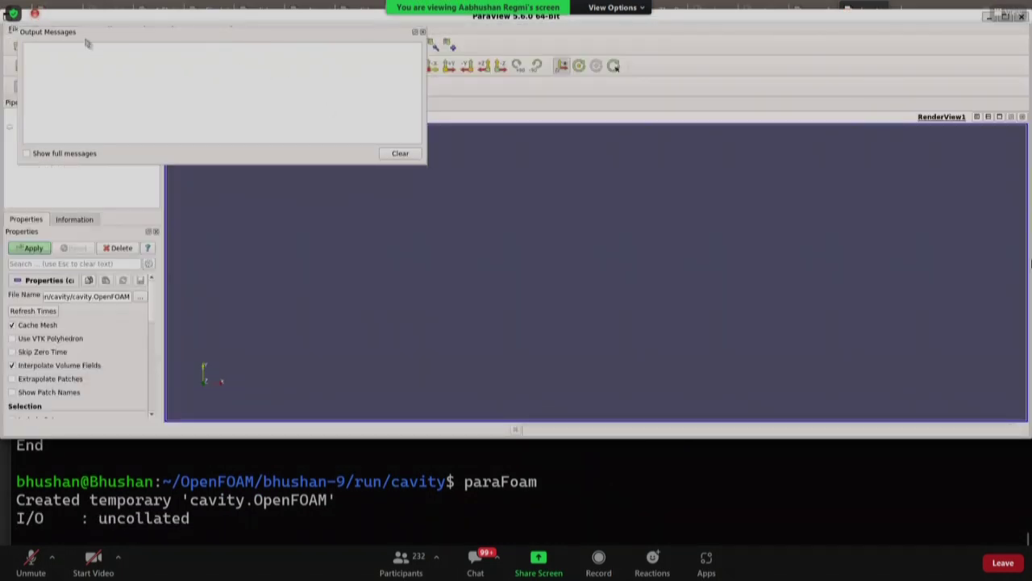
click(1021, 16)
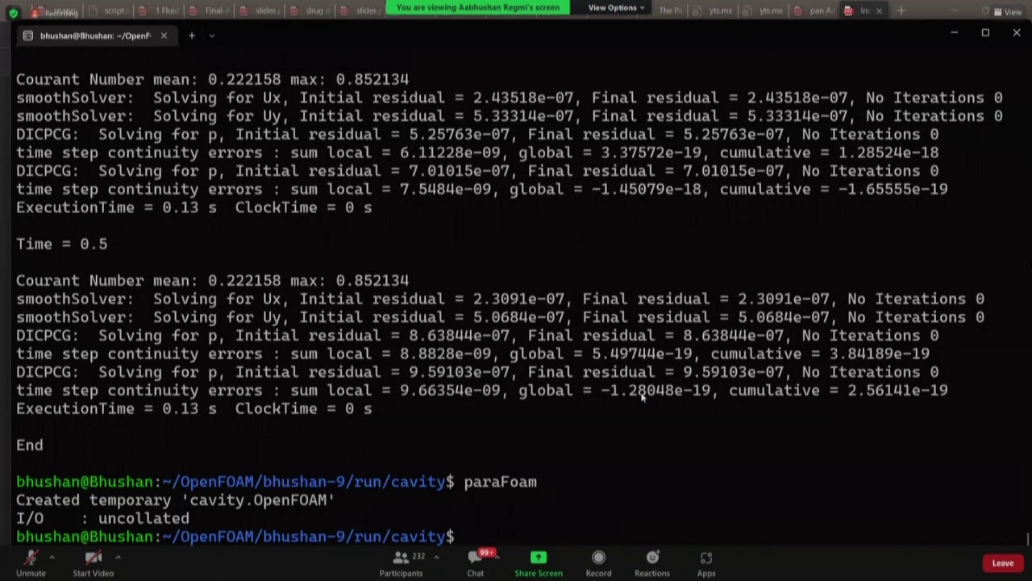
- Create an empty result.foam file in the cavity directory with touch, and list the directory contents with ls
text(touch )
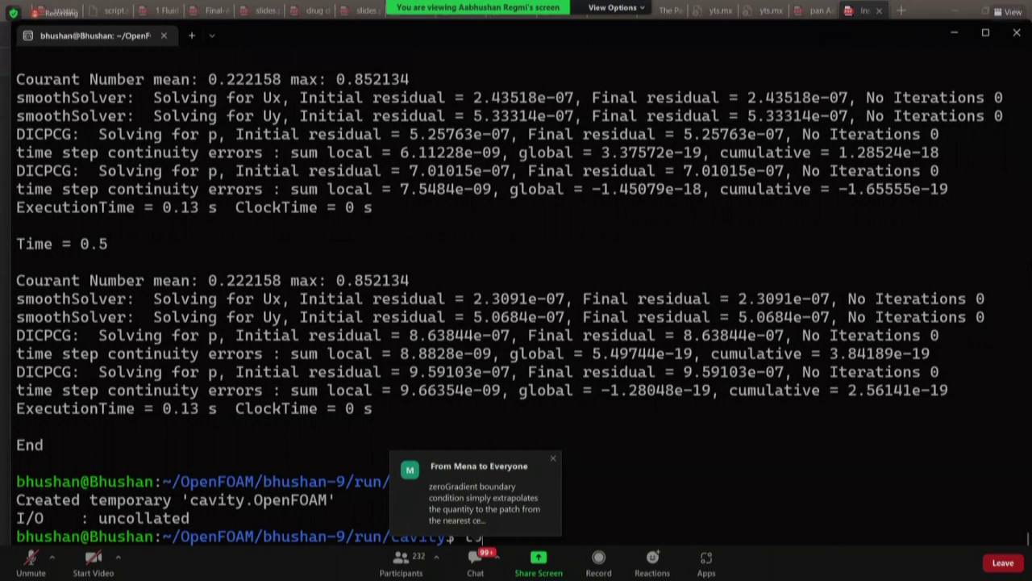
text(result.foam)
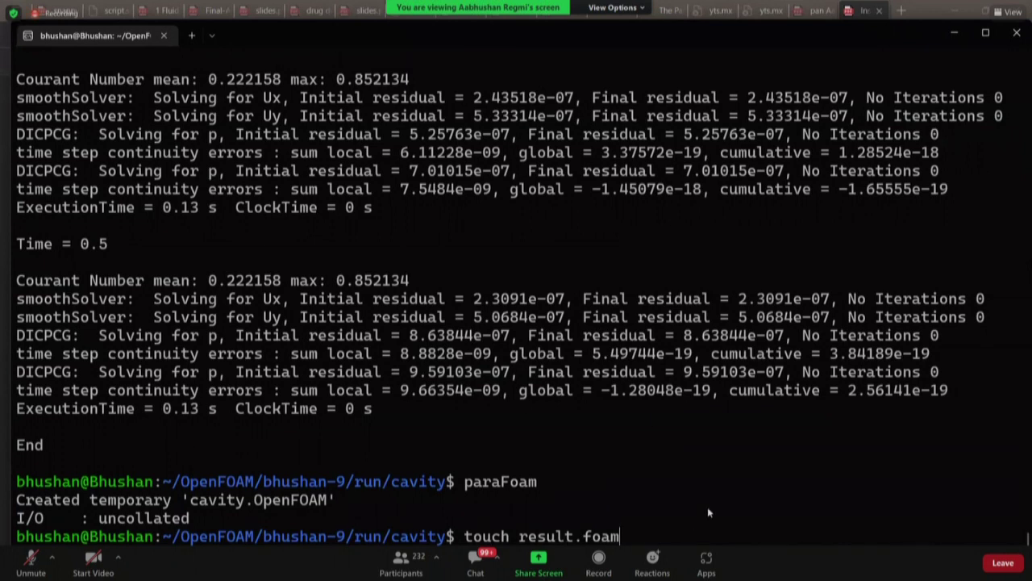
key(Return)
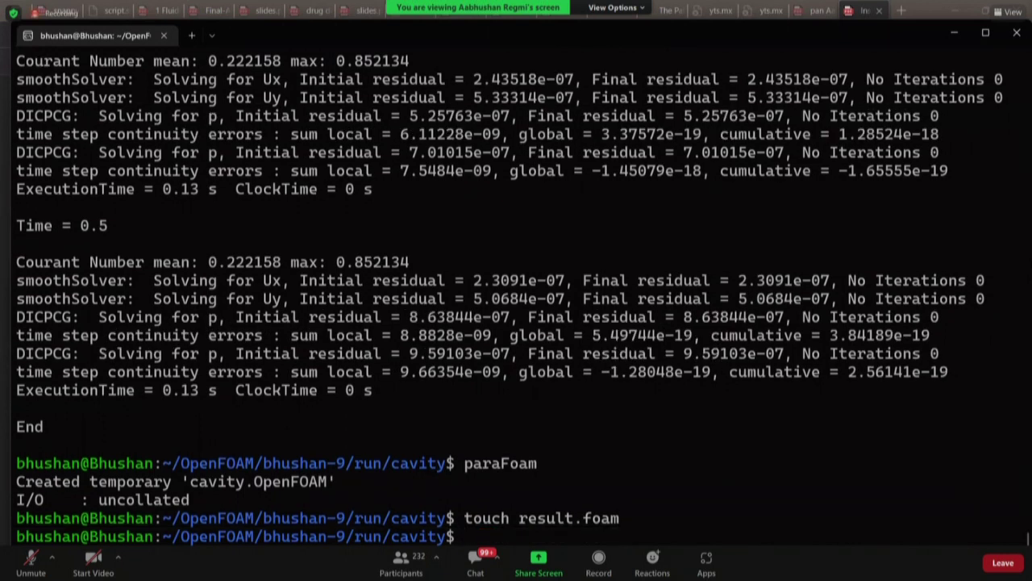
text(ls)
key(Return)
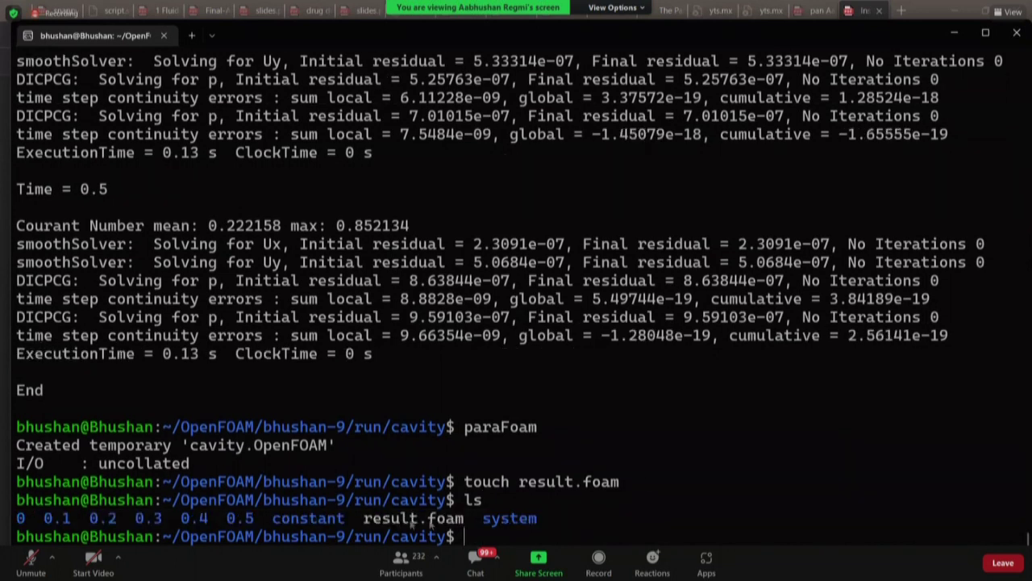
drag(372, 525, 450, 520)
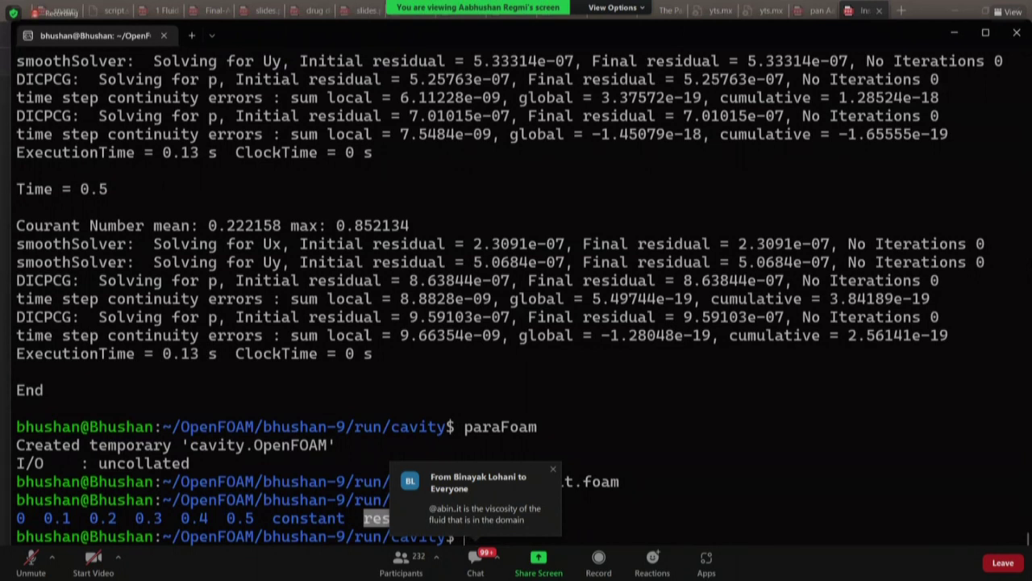
click(489, 546)
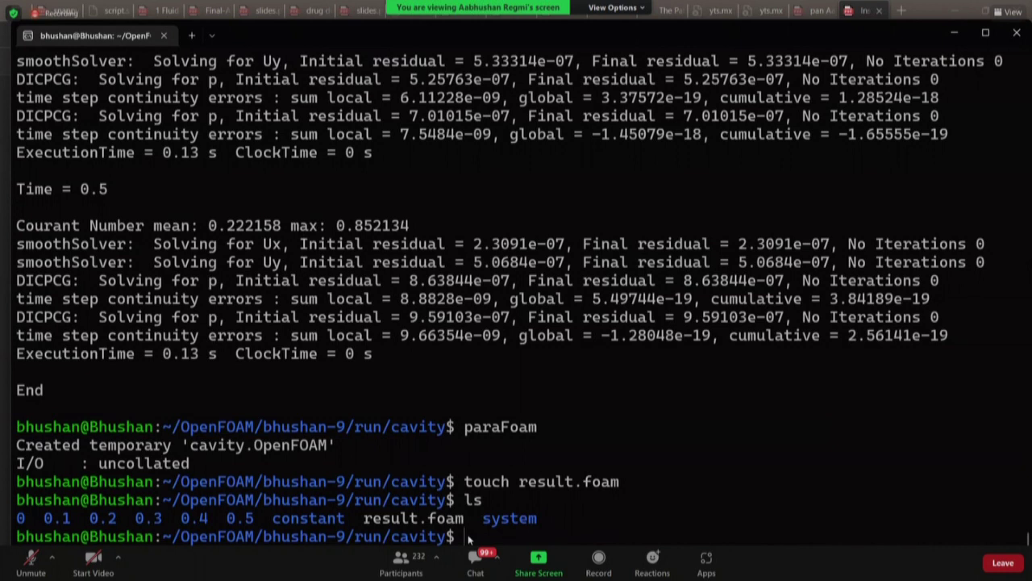
- Open the cavity directory in Windows File Explorer by running explorer.exe . from the terminal
text(explorer.exe)
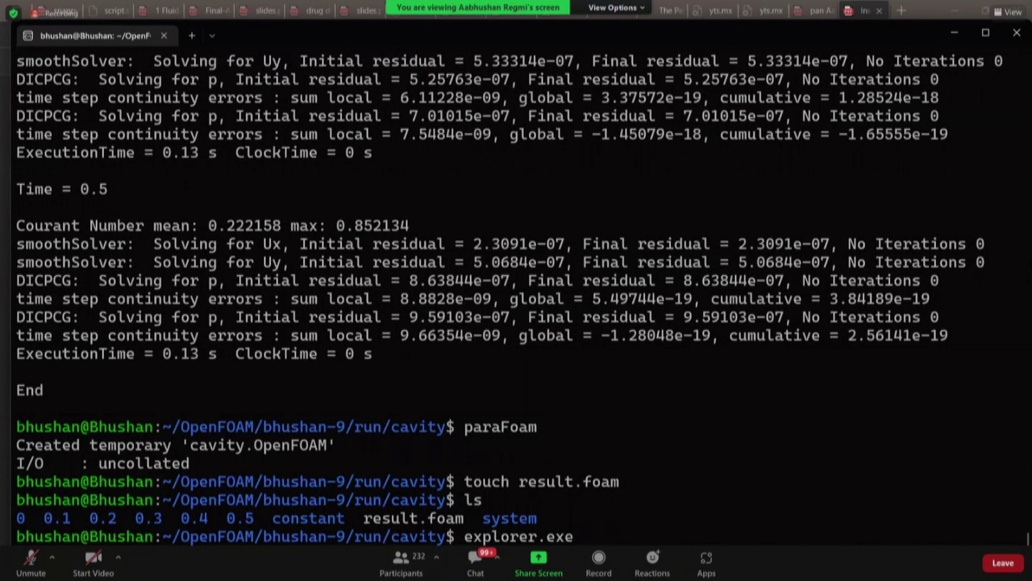
text( .)
drag(468, 537, 595, 542)
click(597, 539)
key(Return)
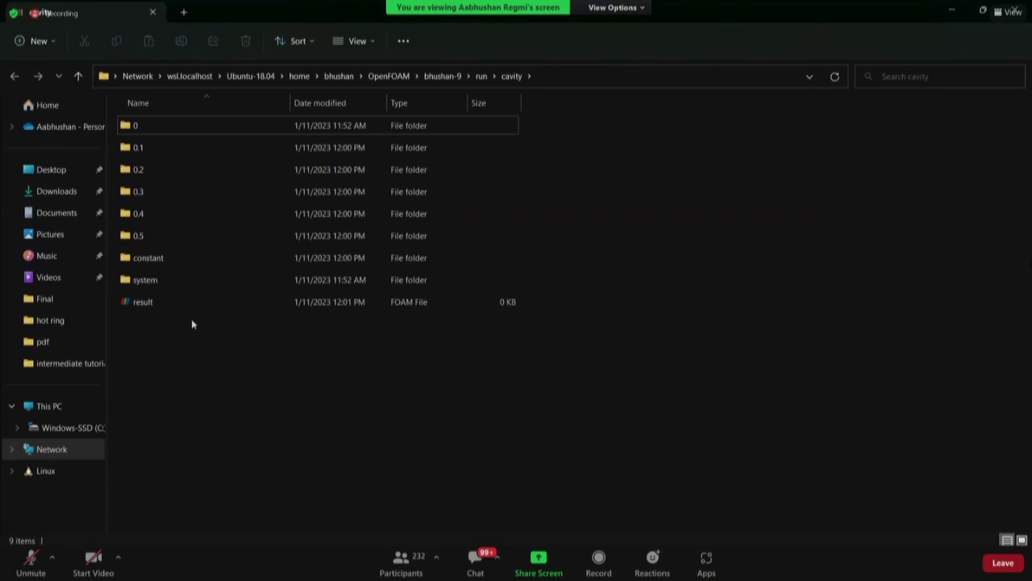
- Look through the apps available for opening the result FOAM file, and dismiss the app chooser without picking one
click(154, 302)
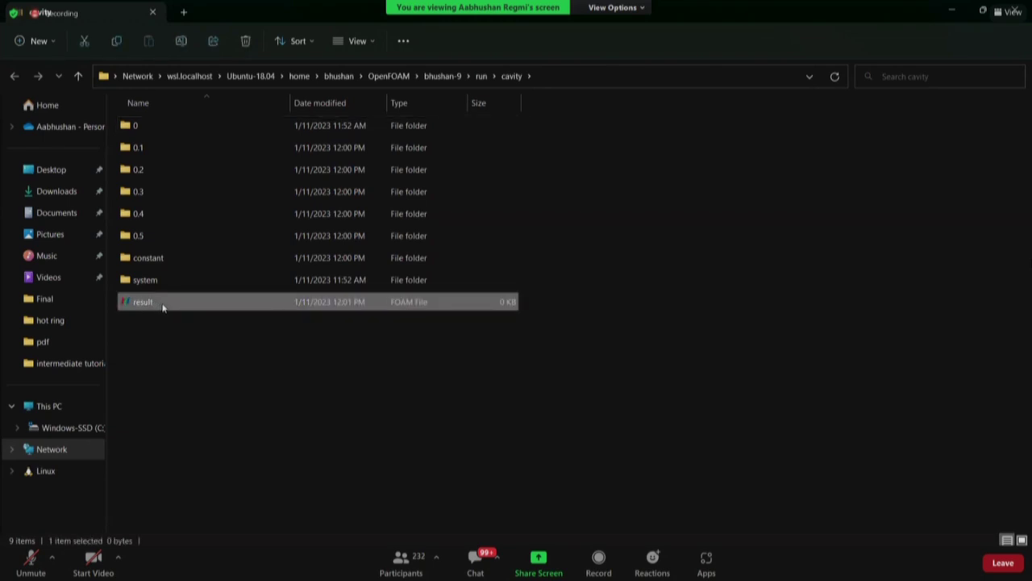
click(158, 356)
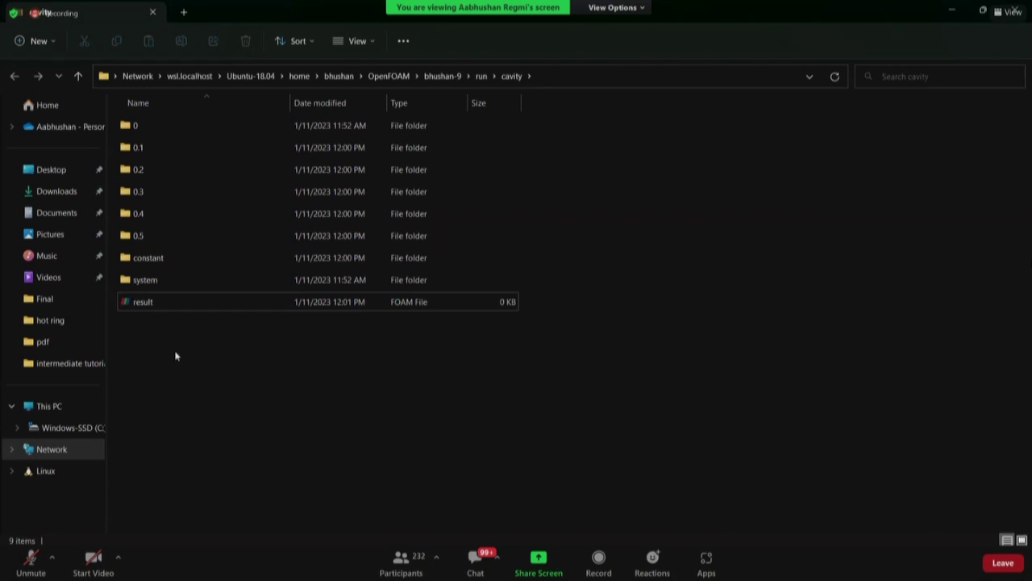
click(165, 305)
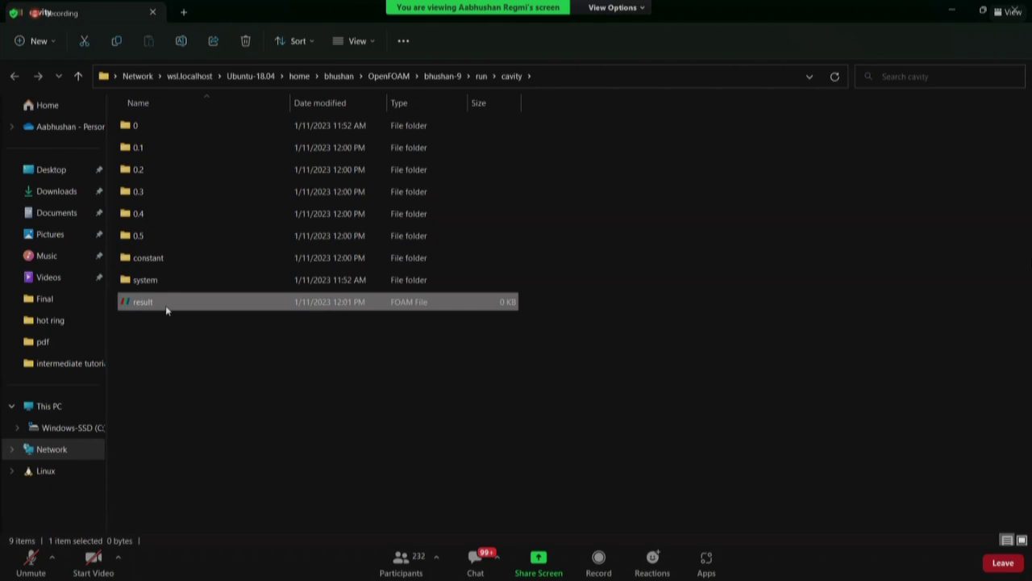
right_click(166, 308)
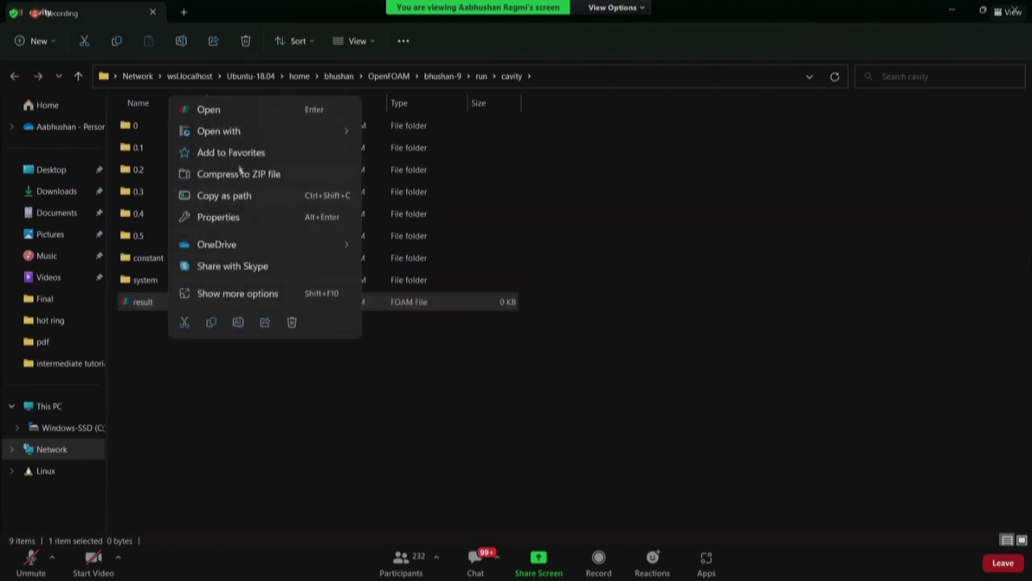
mouse_move(227, 134)
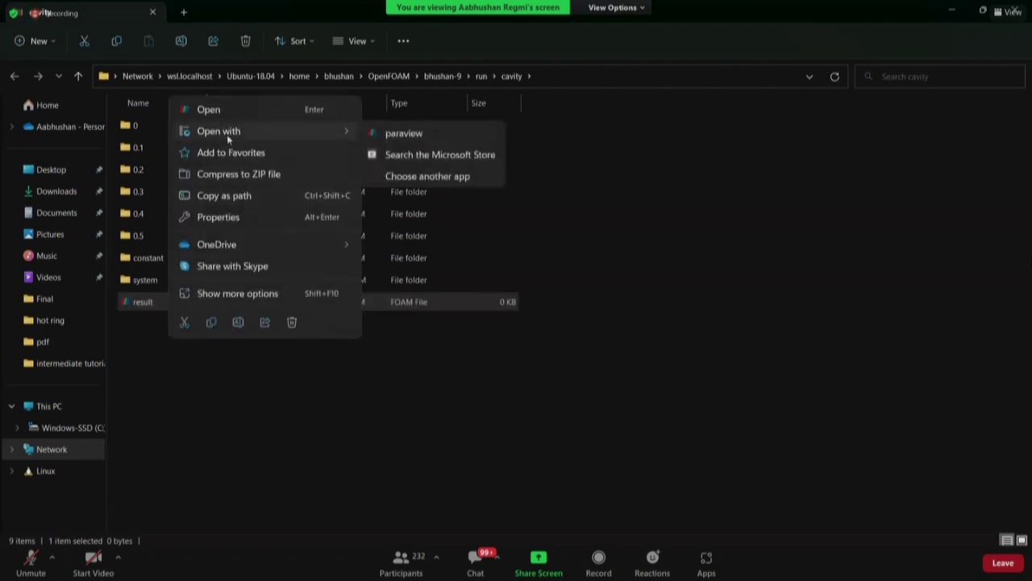
click(431, 177)
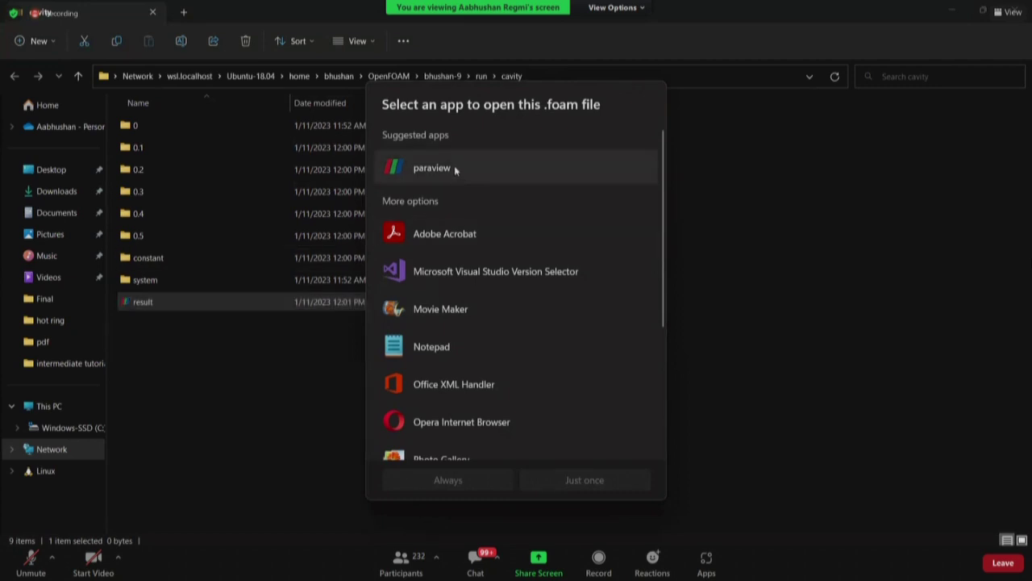
scroll(461, 316, down, 5)
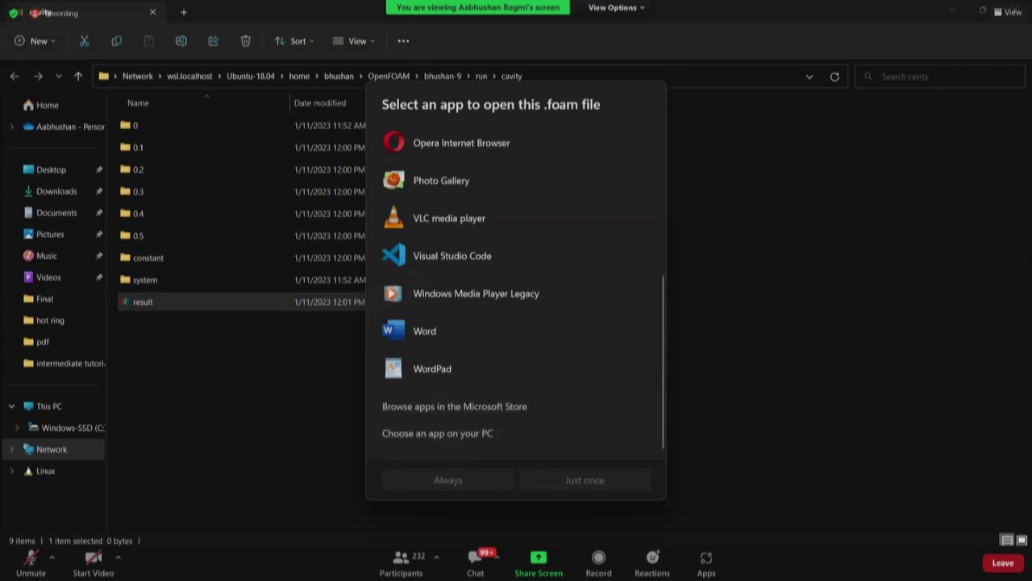
key(Escape)
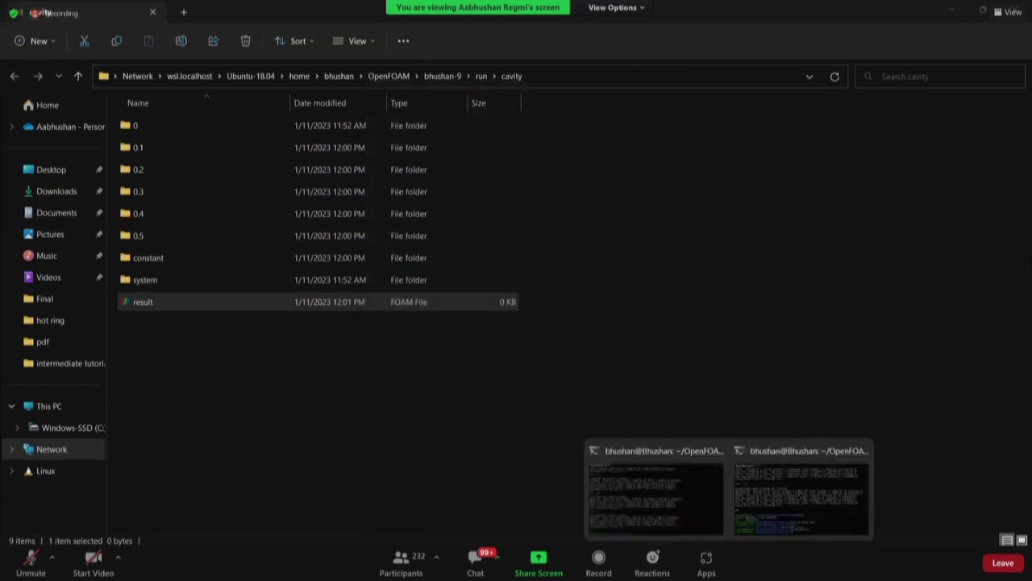
click(768, 498)
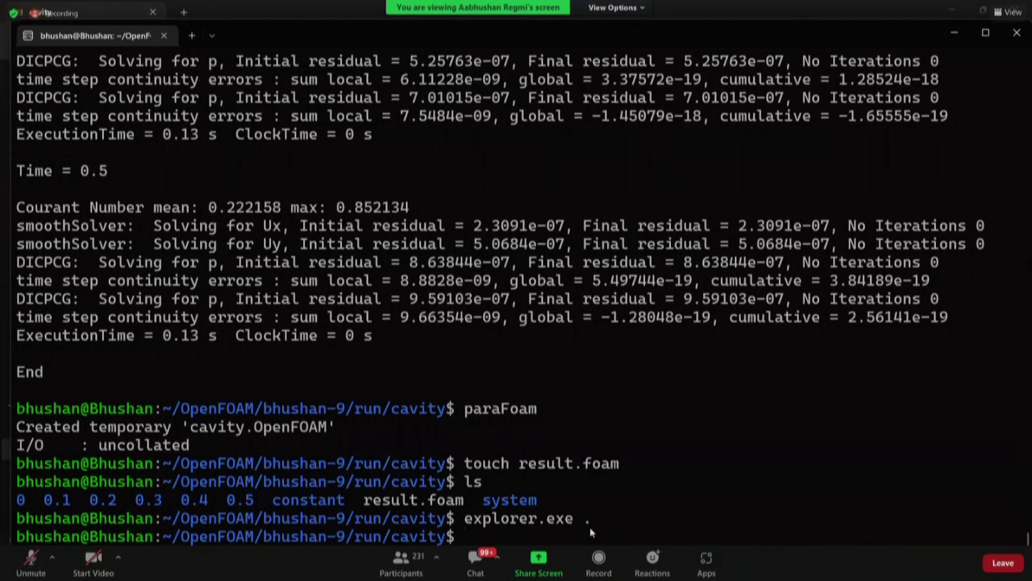
click(959, 40)
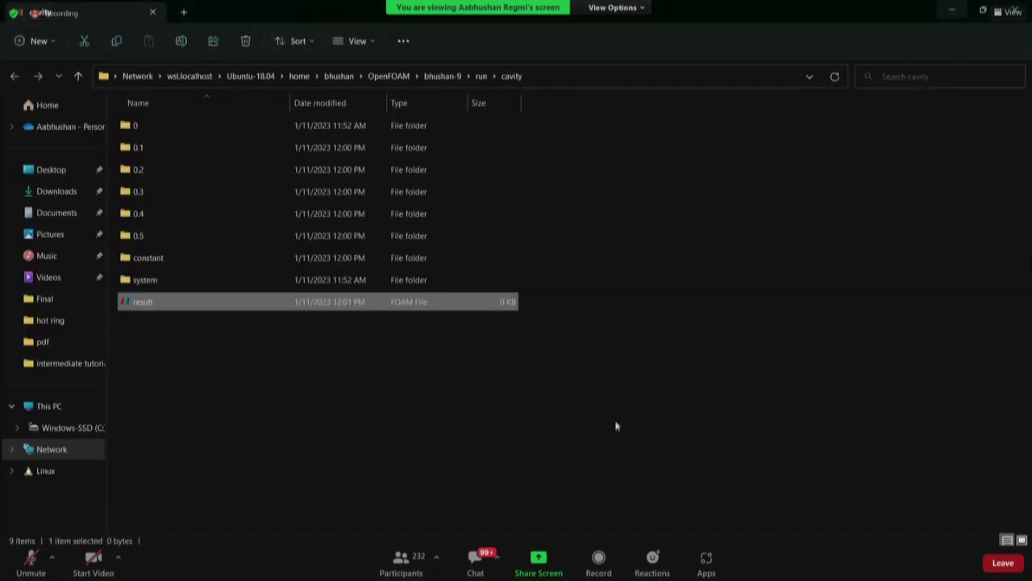
click(167, 304)
- Switch to the terminal, enter blockMesh at the cavity prompt, clear it without running it, and return to the folder
mouse_move(729, 574)
click(797, 506)
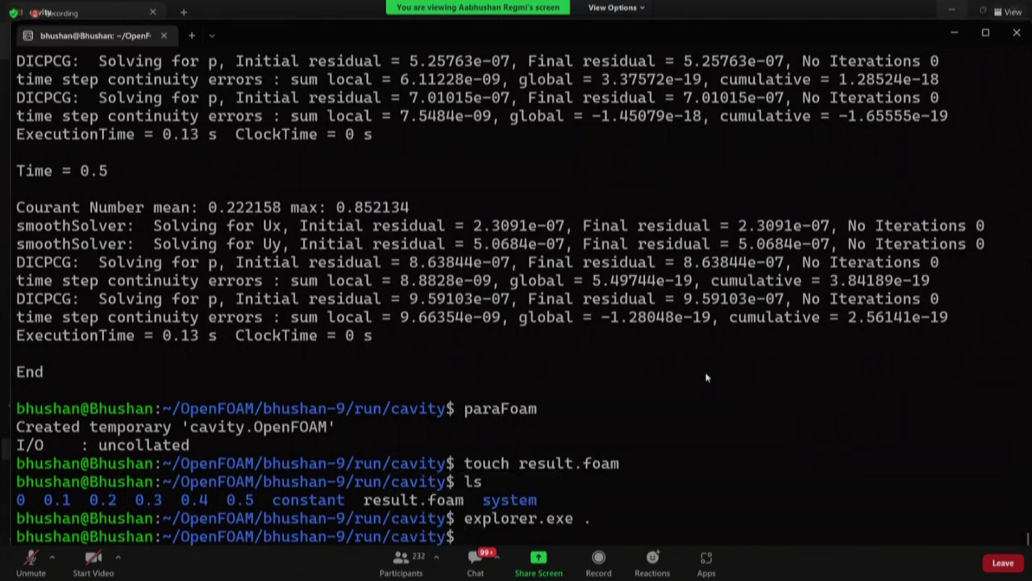
scroll(657, 380, up, 6)
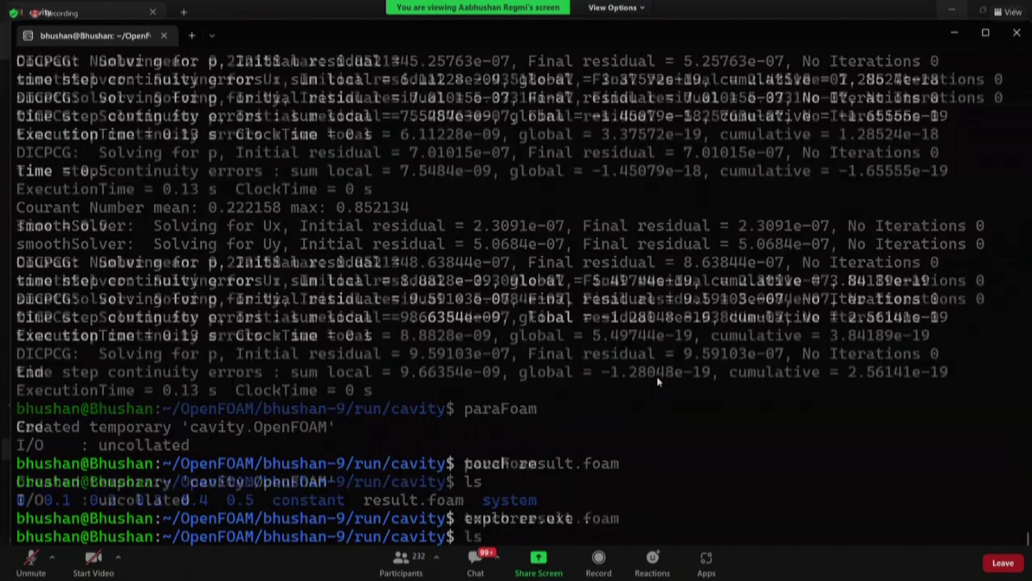
scroll(657, 381, down, 6)
text(blo)
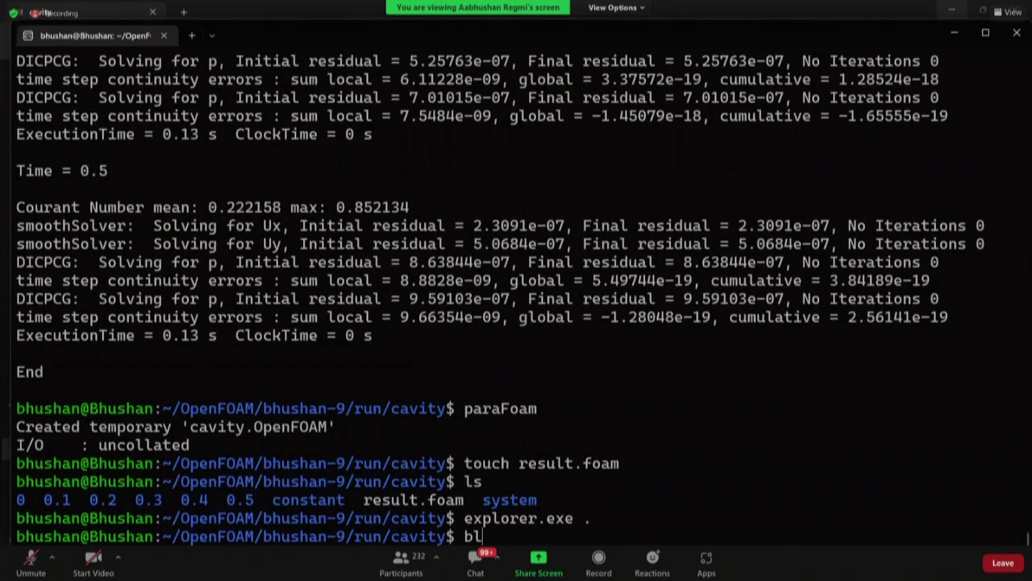
text(ckMesh)
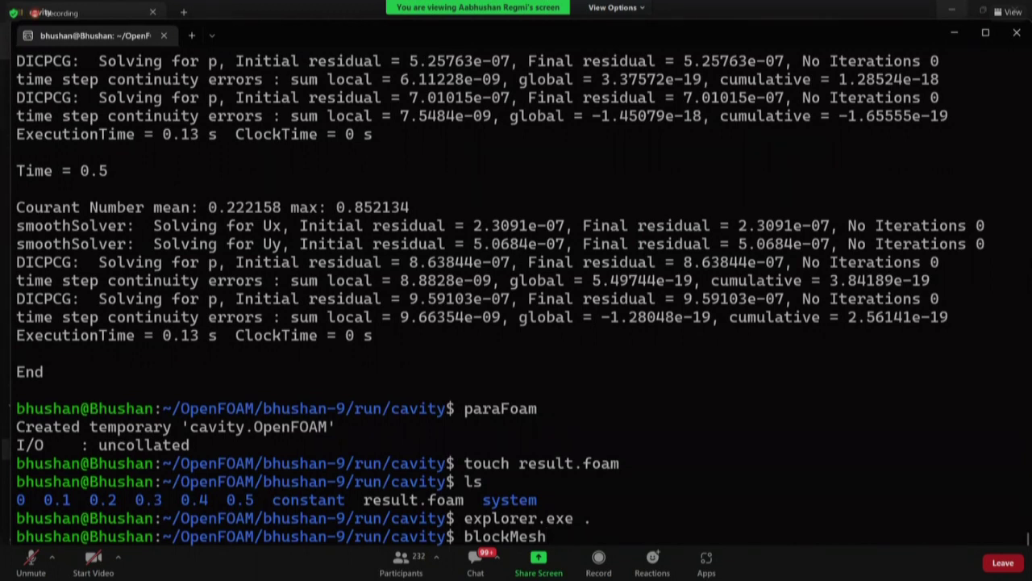
key(ctrl+u)
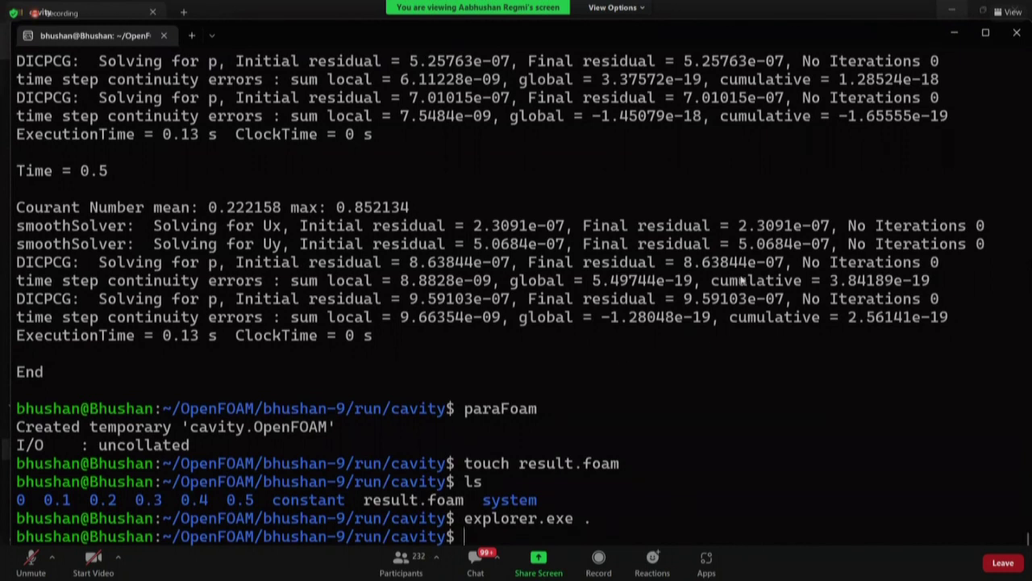
click(952, 33)
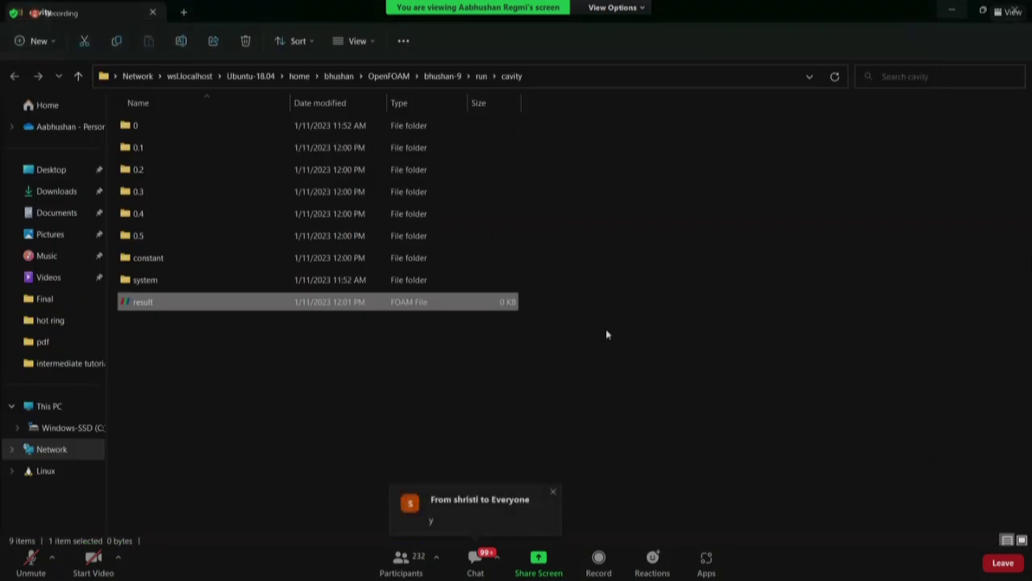
click(606, 329)
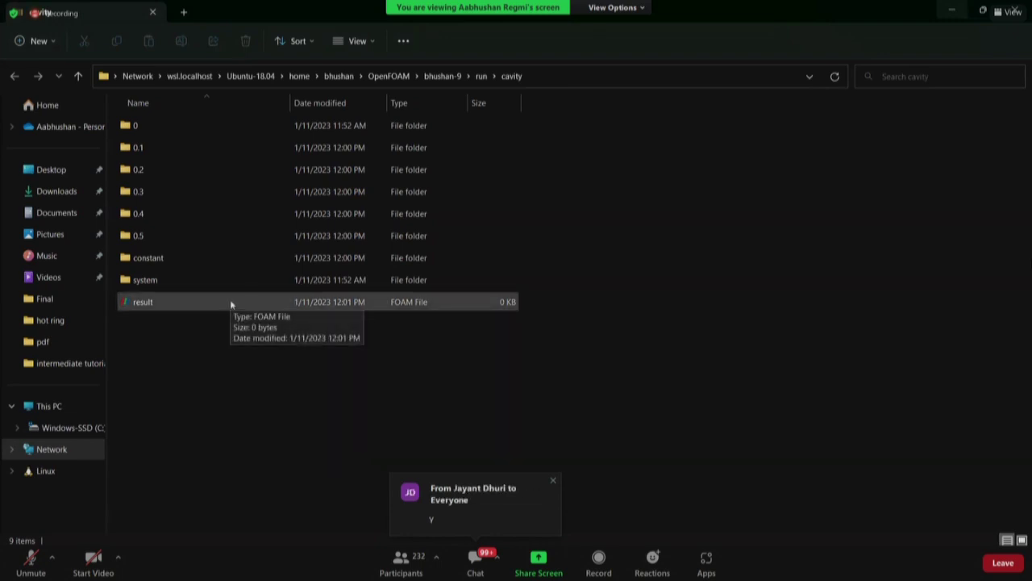
mouse_move(730, 565)
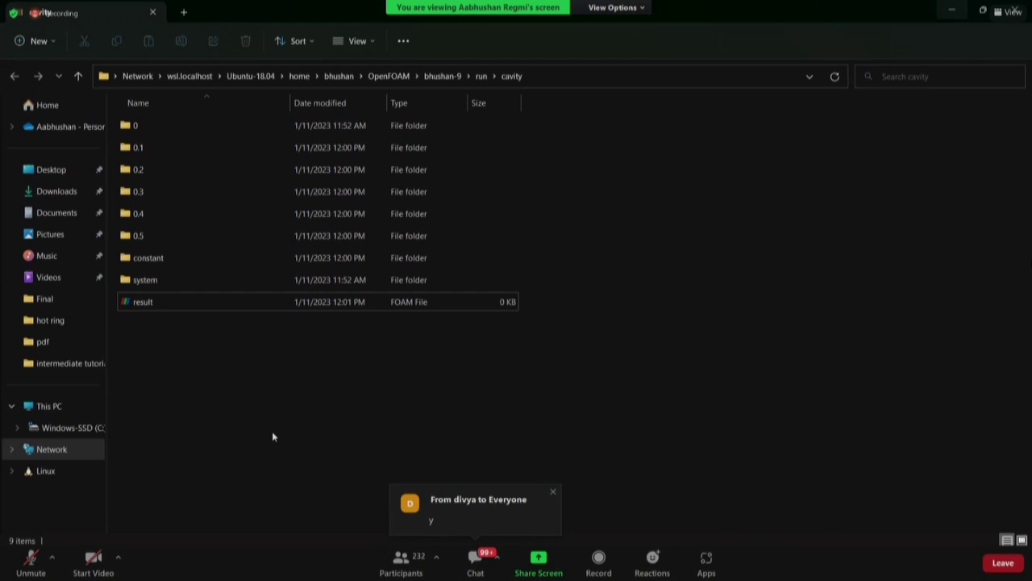
right_click(153, 305)
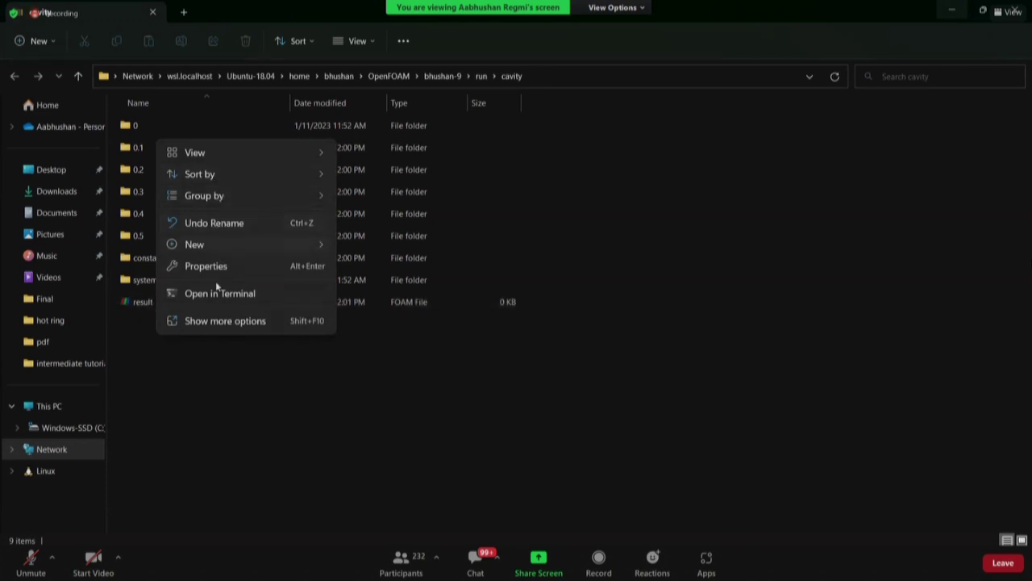
click(213, 322)
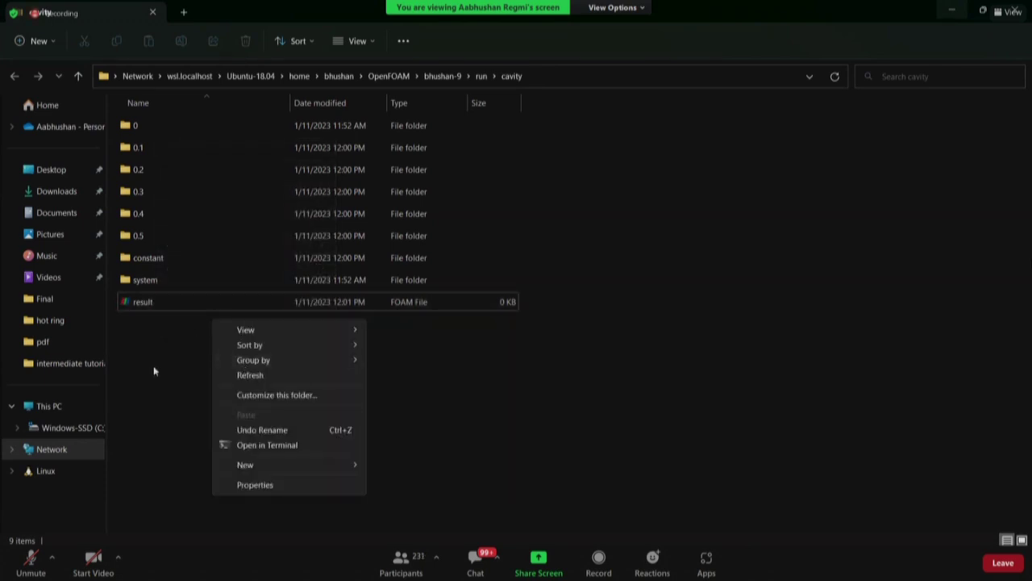
- Bring up the app chooser for the result FOAM file and start browsing for an app on the PC
click(146, 305)
right_click(175, 303)
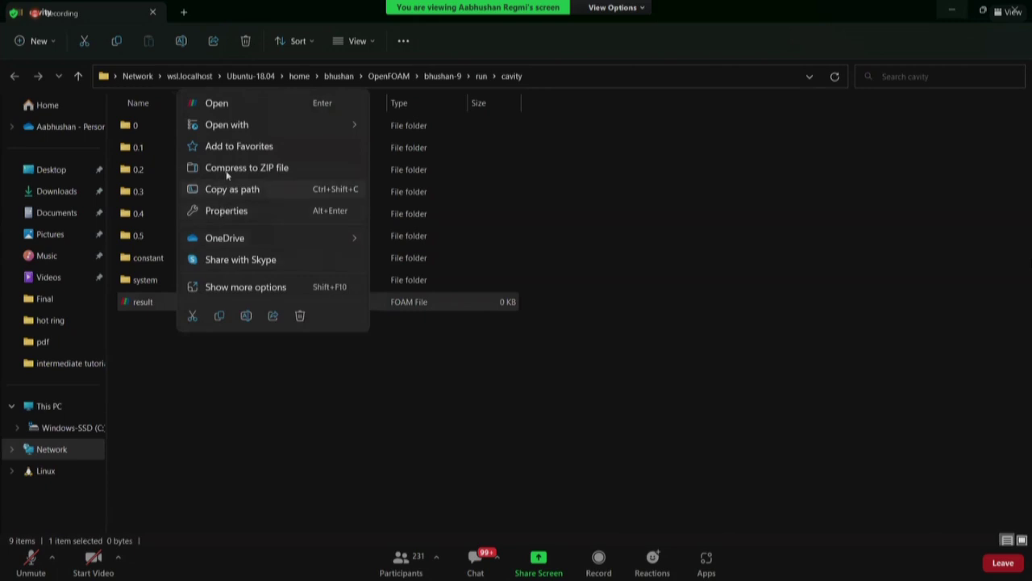
mouse_move(233, 129)
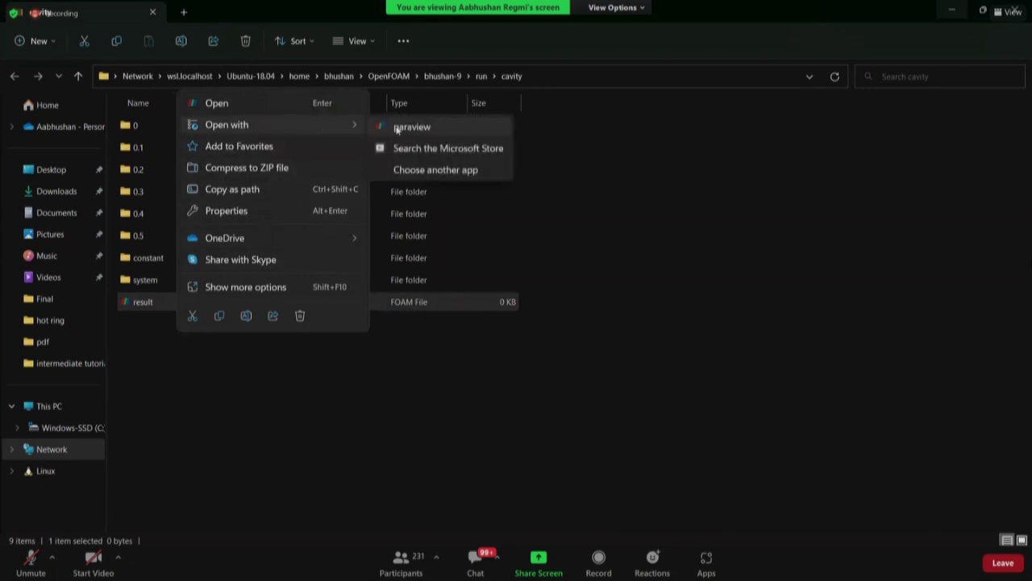
click(420, 173)
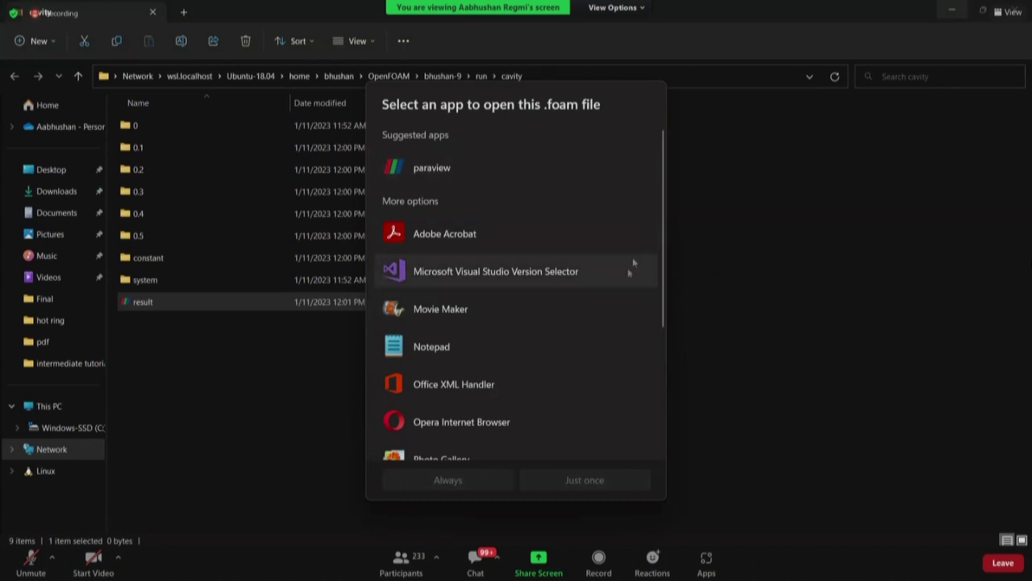
scroll(592, 334, down, 4)
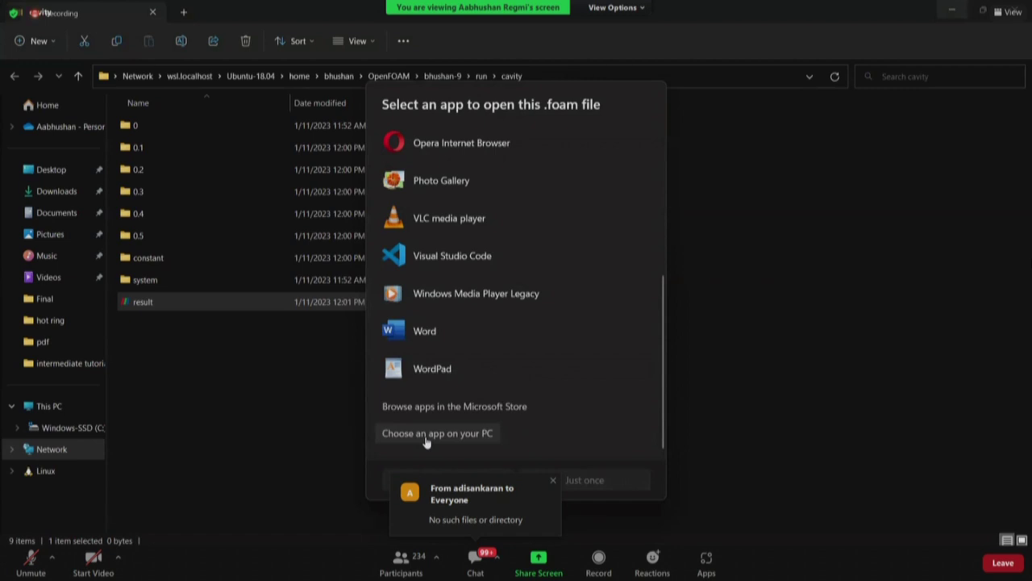
click(425, 437)
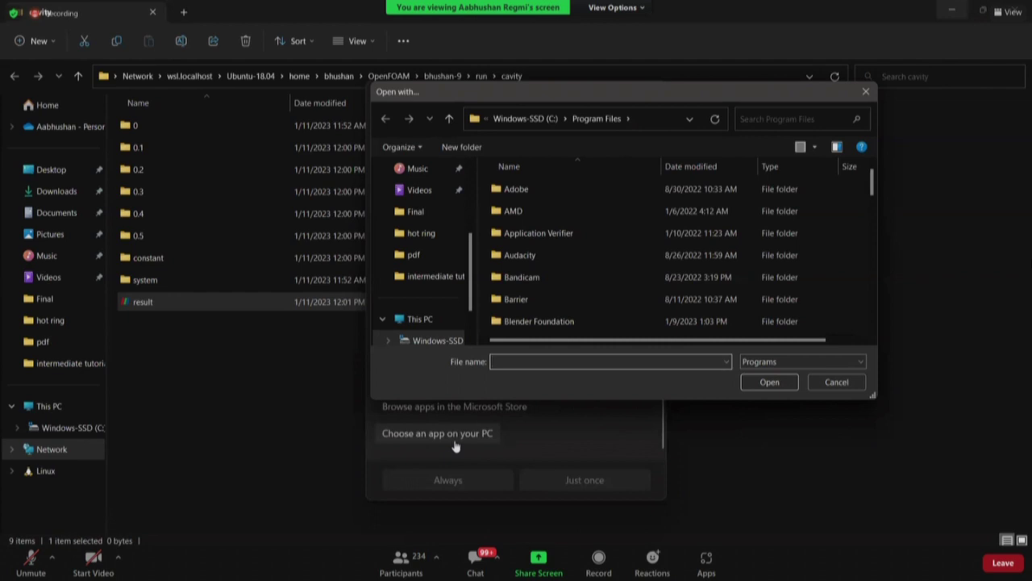
- Browse through Windows-SSD (C:) and Program Files to the bin folder of the ParaView 5.10.0 installation
scroll(437, 238, down, 1)
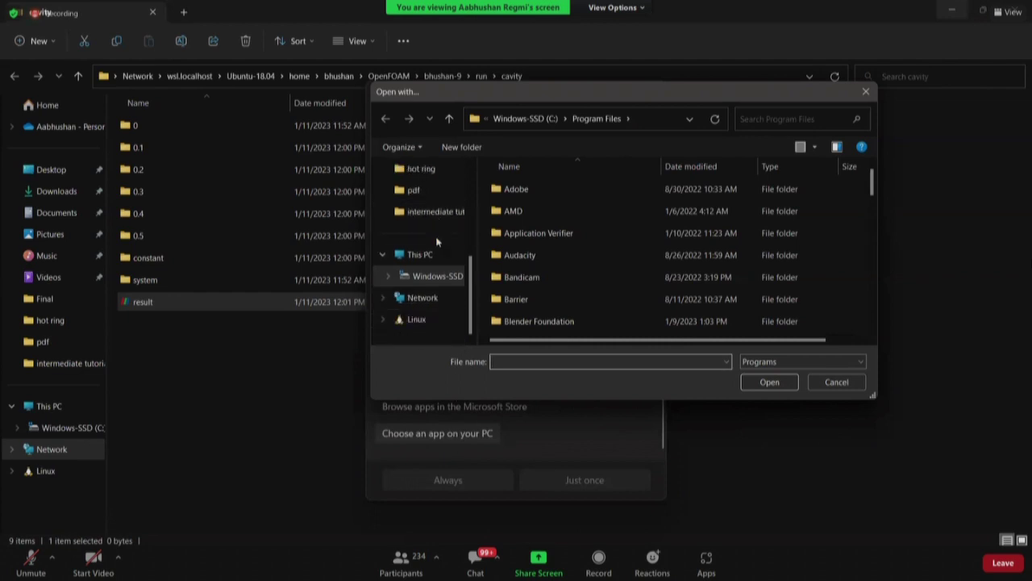
click(419, 256)
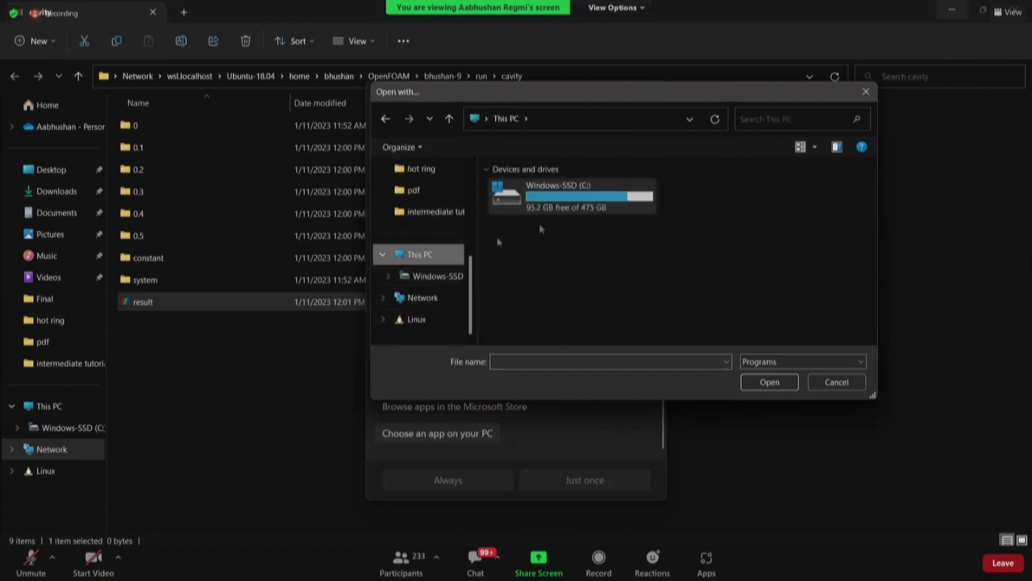
double_click(582, 206)
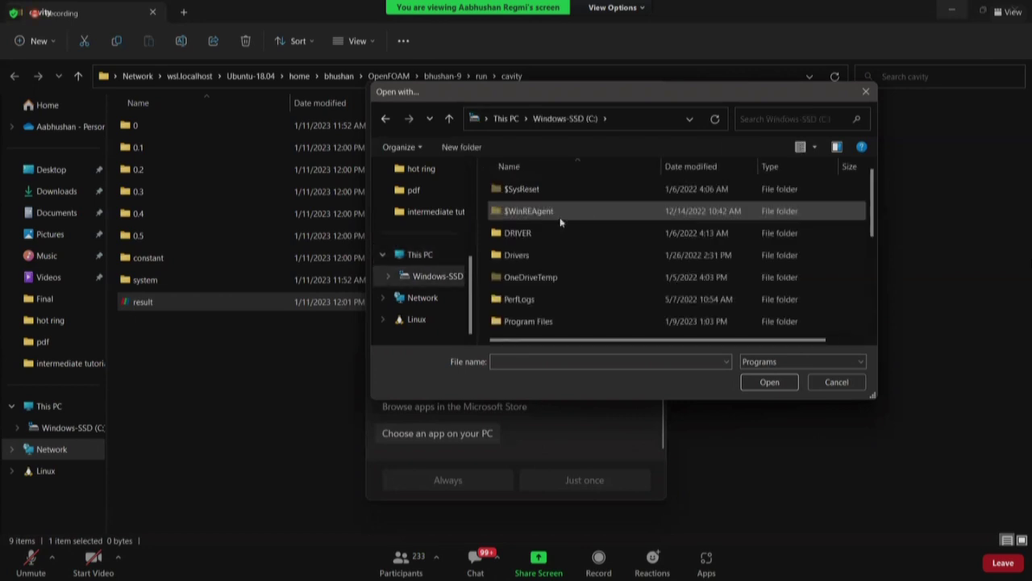
scroll(527, 267, down, 2)
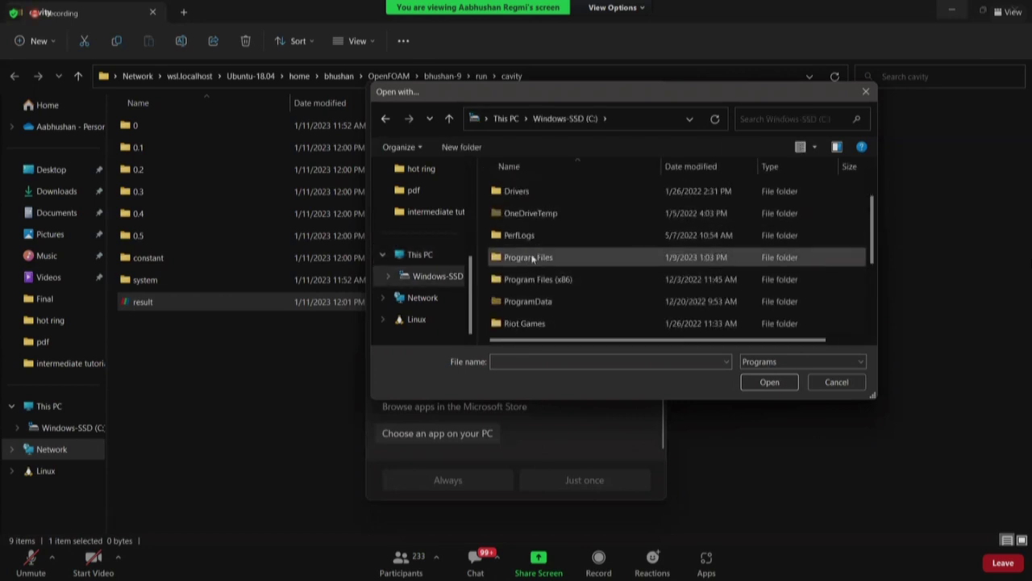
double_click(529, 257)
scroll(532, 258, down, 4)
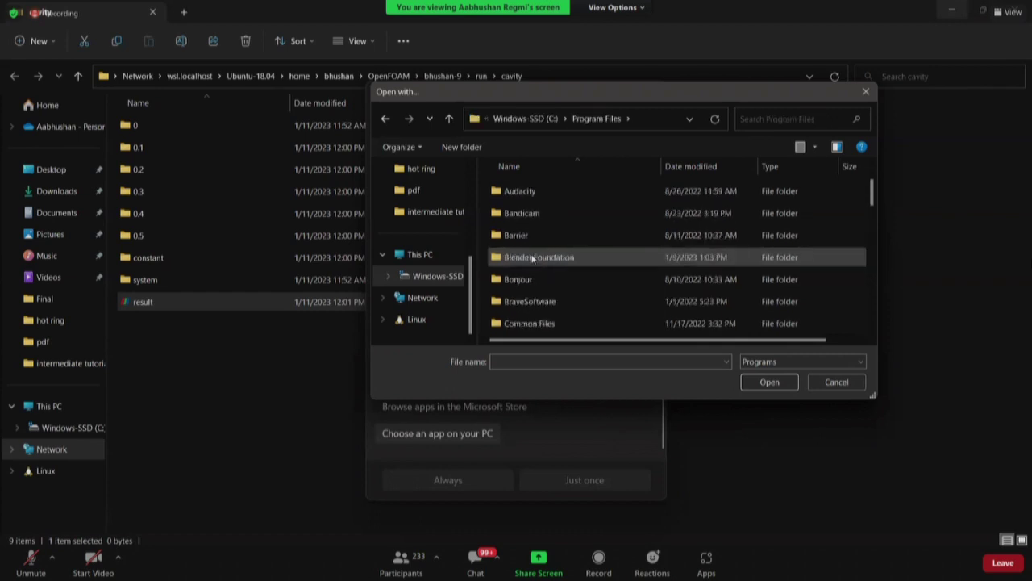
scroll(533, 257, down, 8)
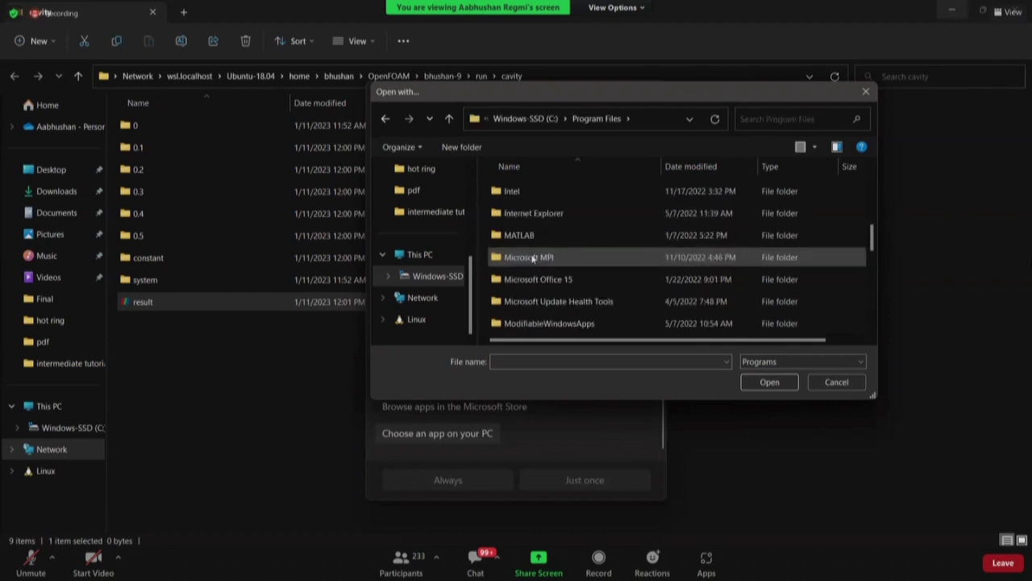
click(532, 257)
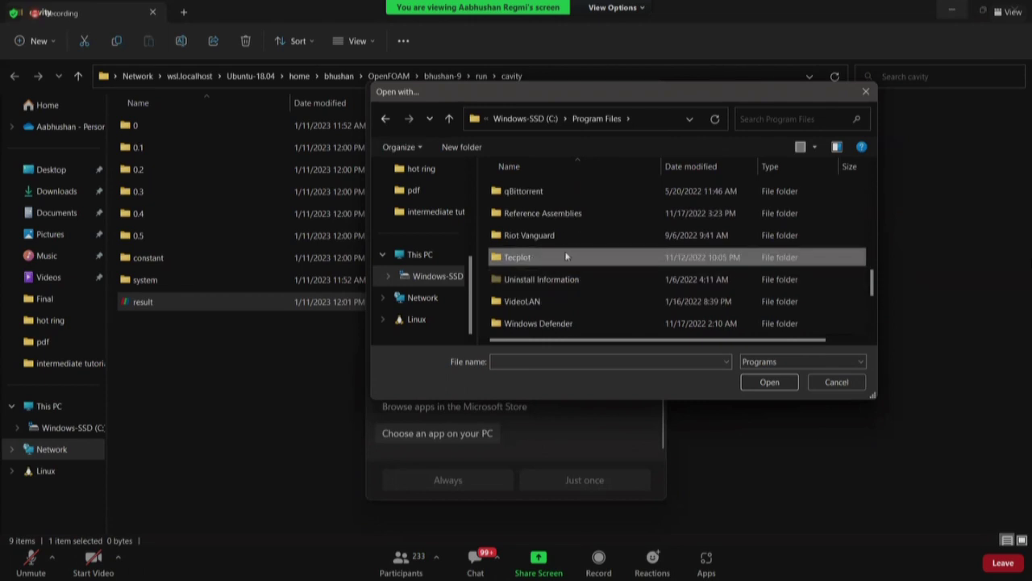
key(p)
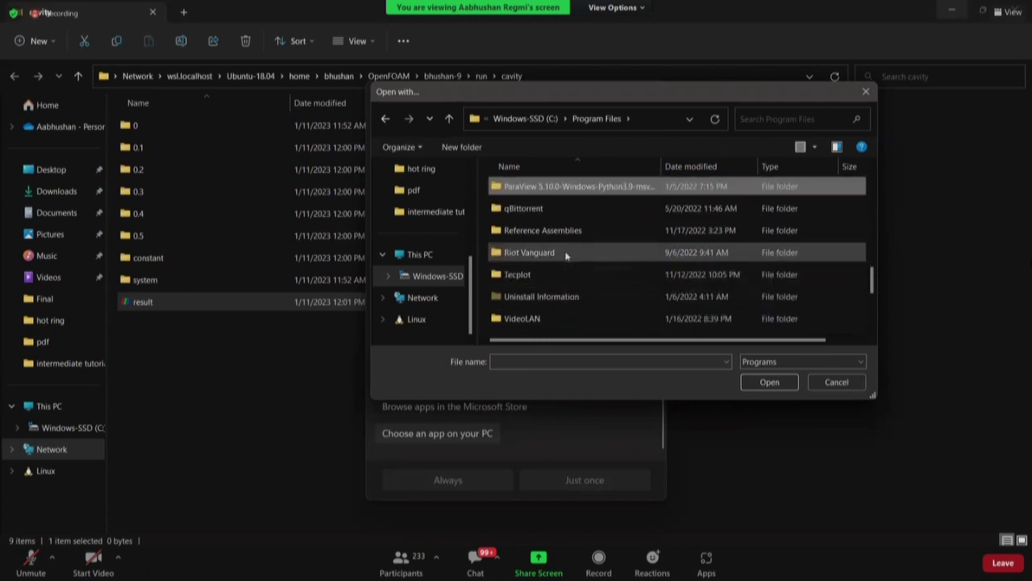
double_click(537, 187)
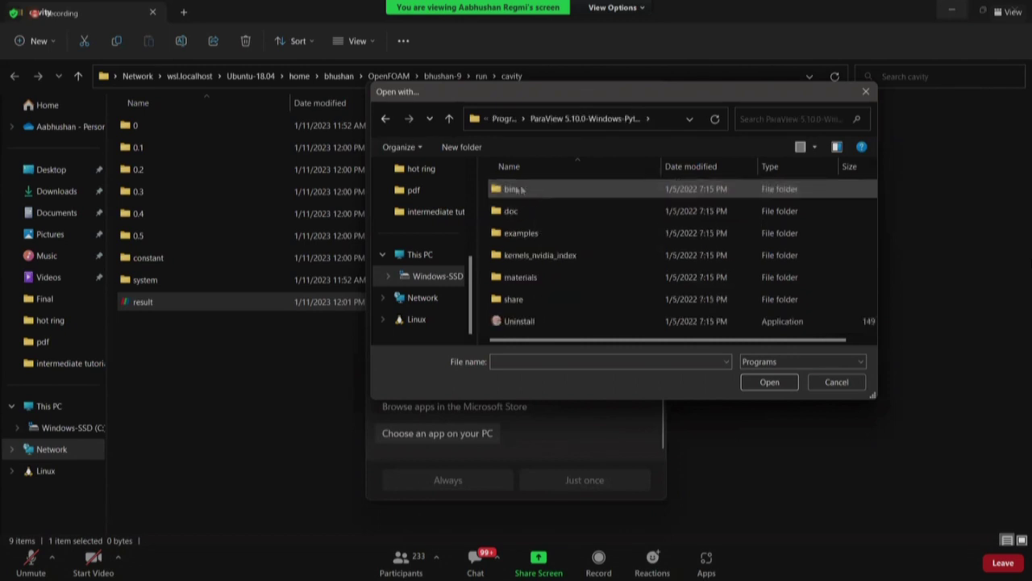
click(509, 188)
double_click(514, 191)
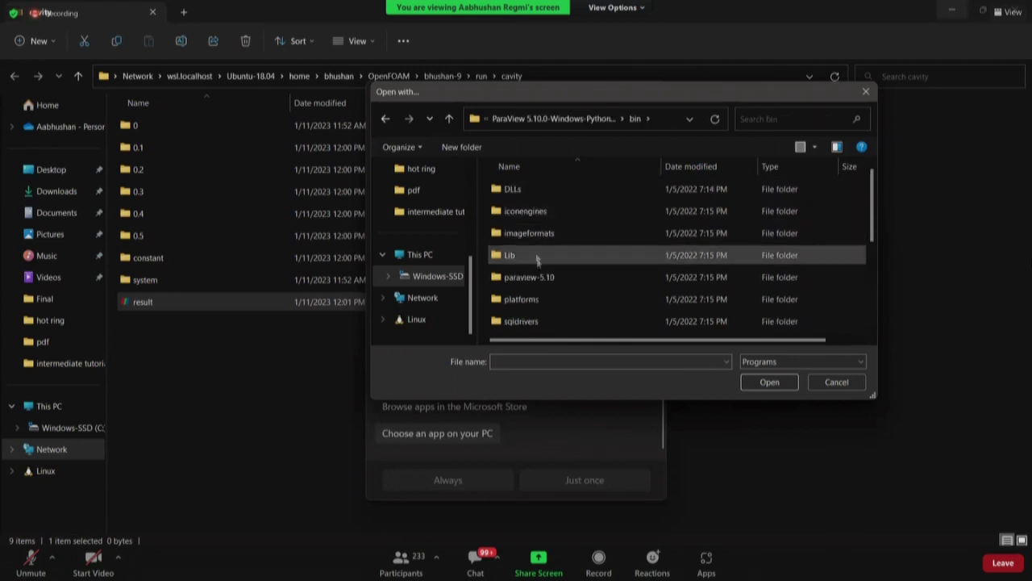
- Pick the paraview application and set it to always open .foam files, launching the result file in ParaView
scroll(536, 260, down, 2)
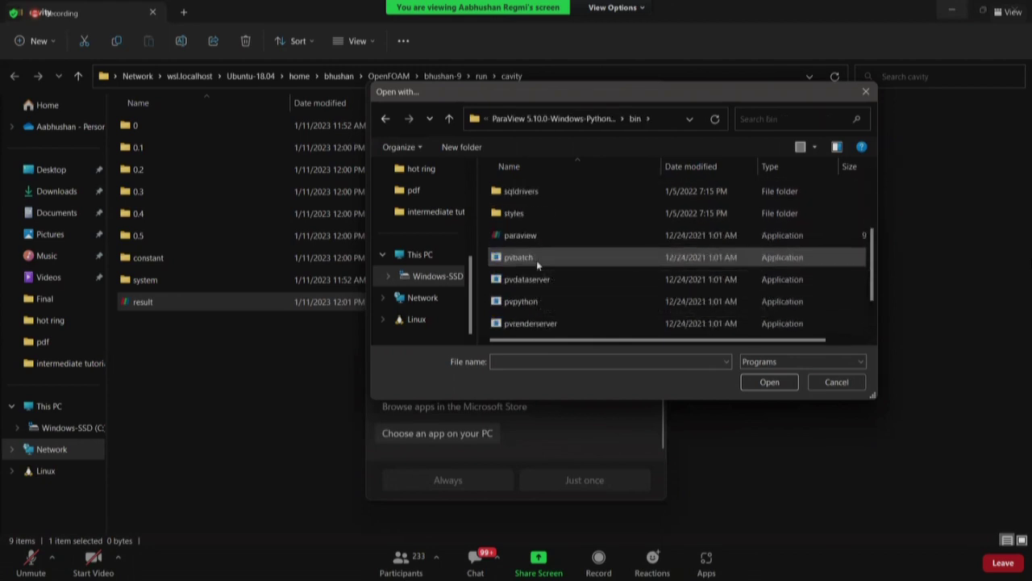
click(526, 238)
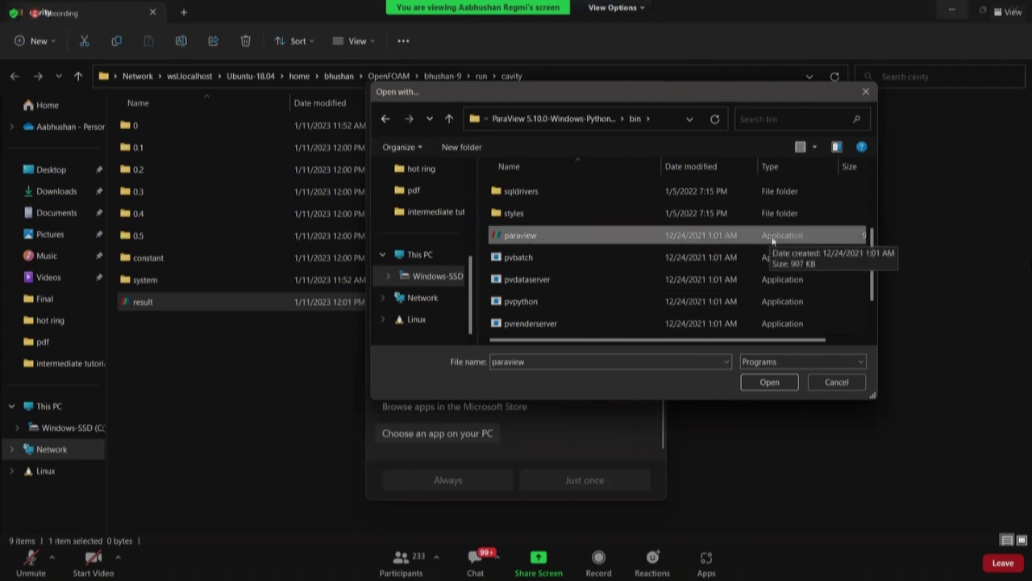
click(768, 382)
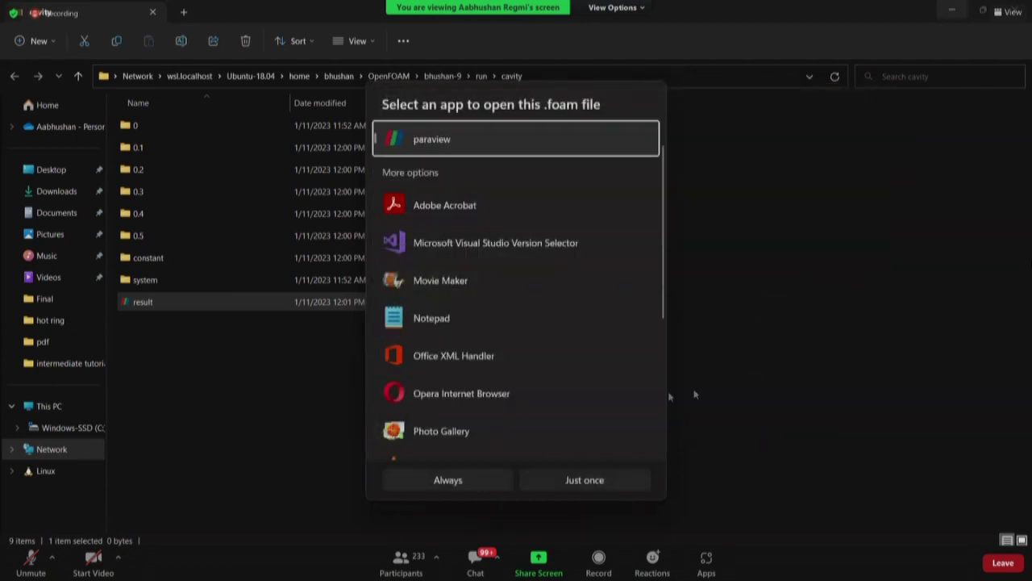
click(449, 479)
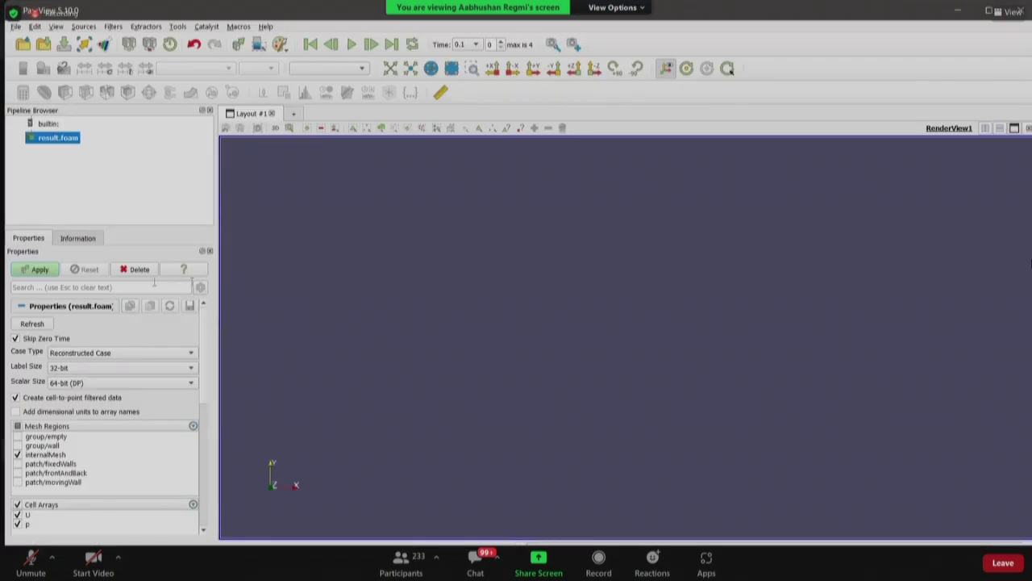
- Apply the result.foam reader settings to display the cavity, and colour it by the point array U
click(41, 269)
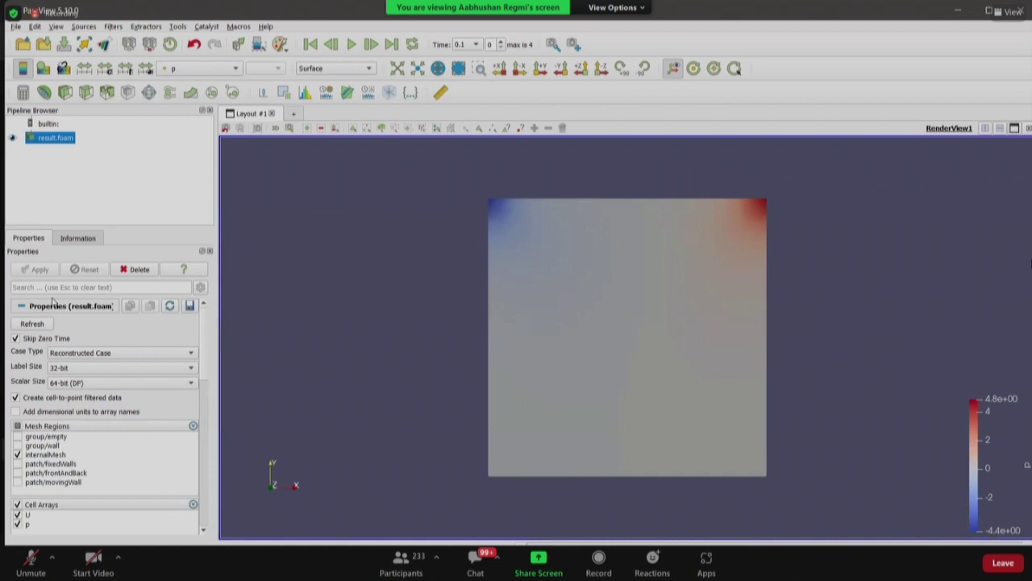
click(231, 71)
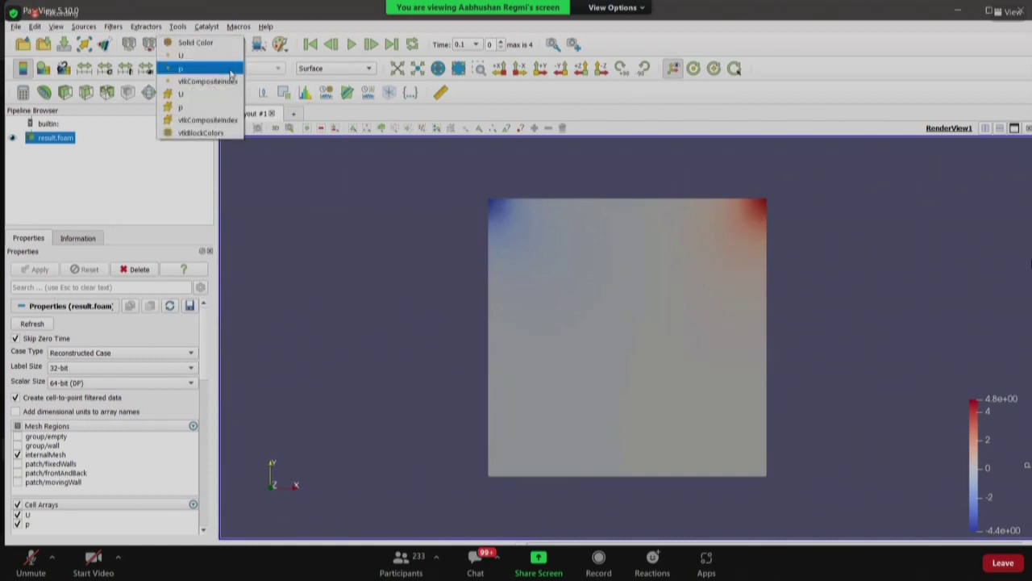
click(230, 70)
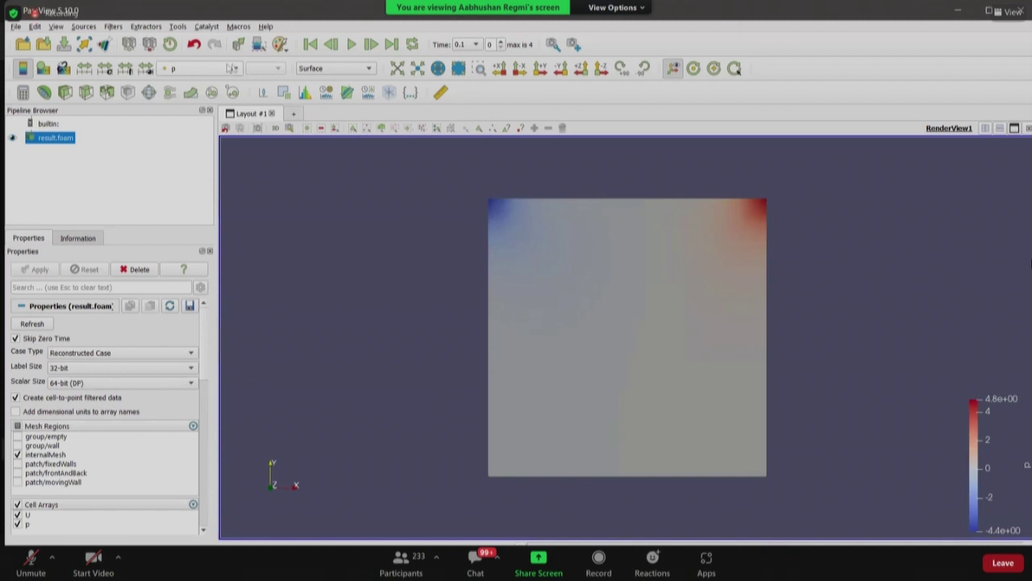
click(231, 70)
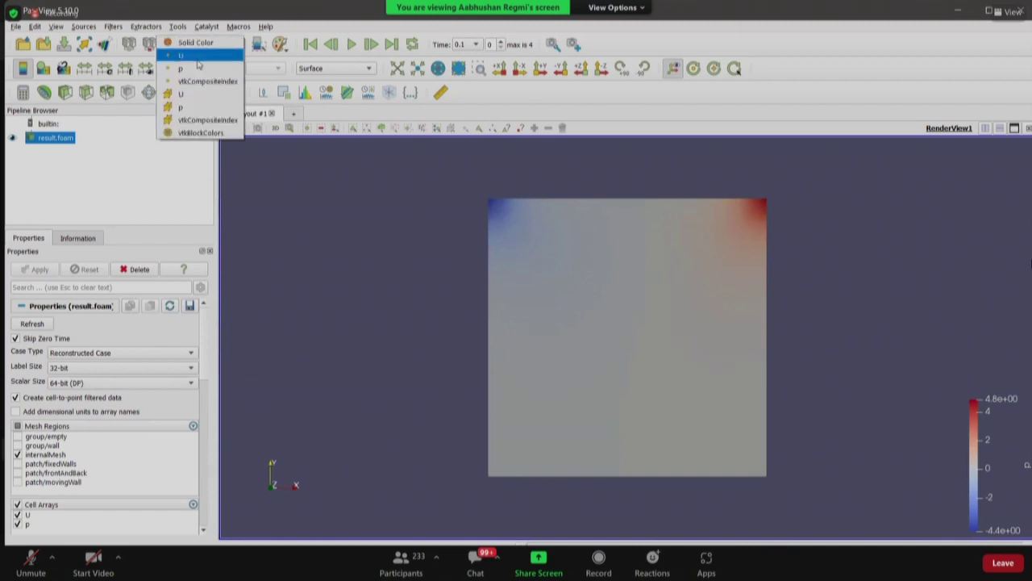
click(198, 55)
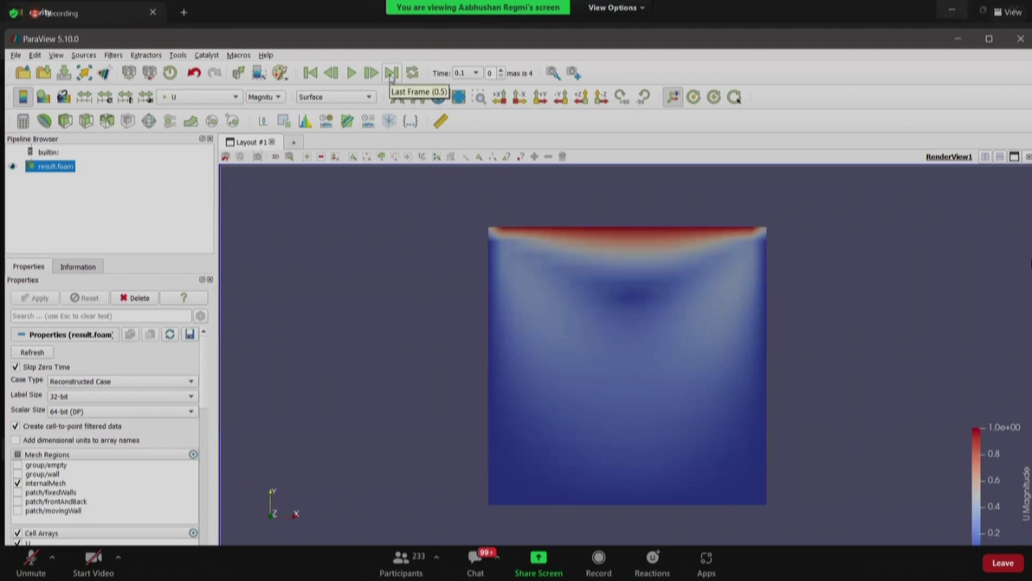
- Jump to the last time step and colour the cavity by the point array p
click(391, 74)
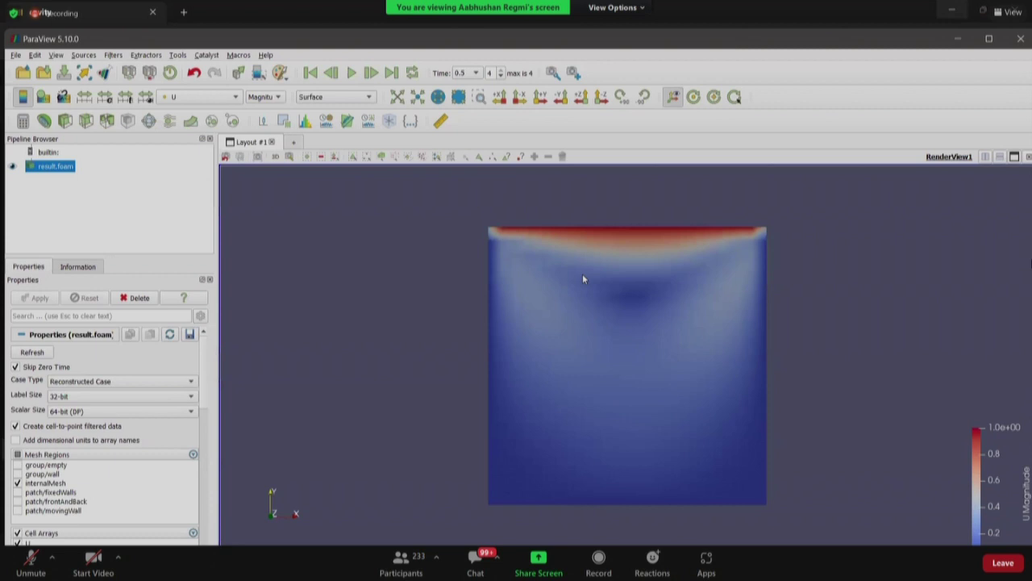
click(208, 97)
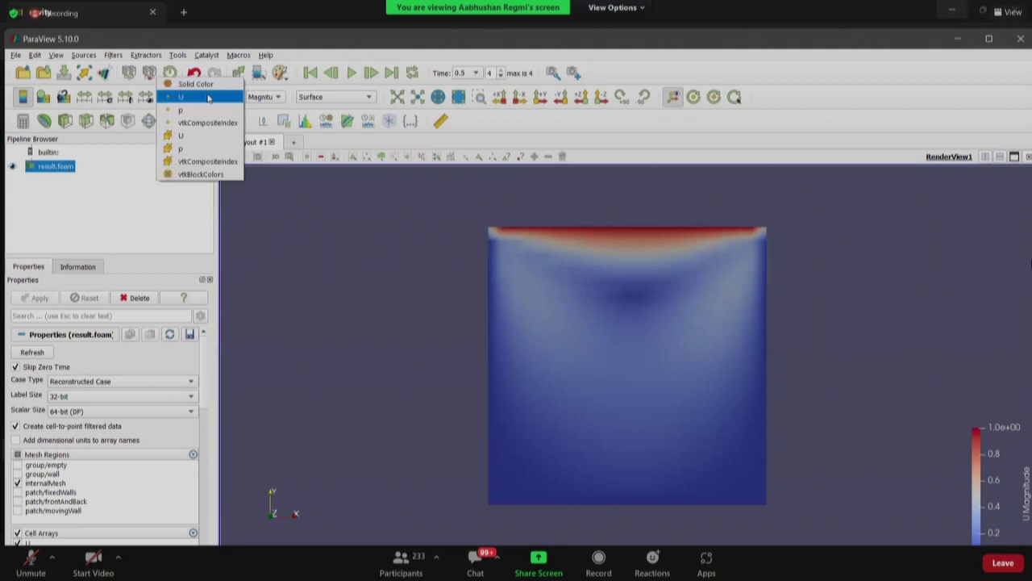
click(198, 111)
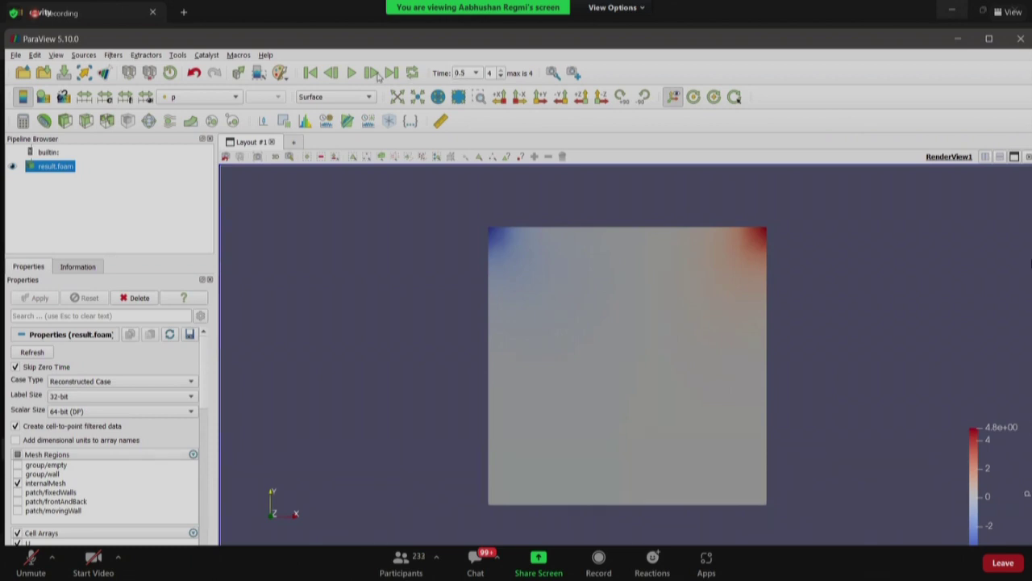
- Return to the first time step and advance frame by frame to view how the pressure field develops
click(310, 73)
click(371, 72)
click(371, 72)
click(371, 73)
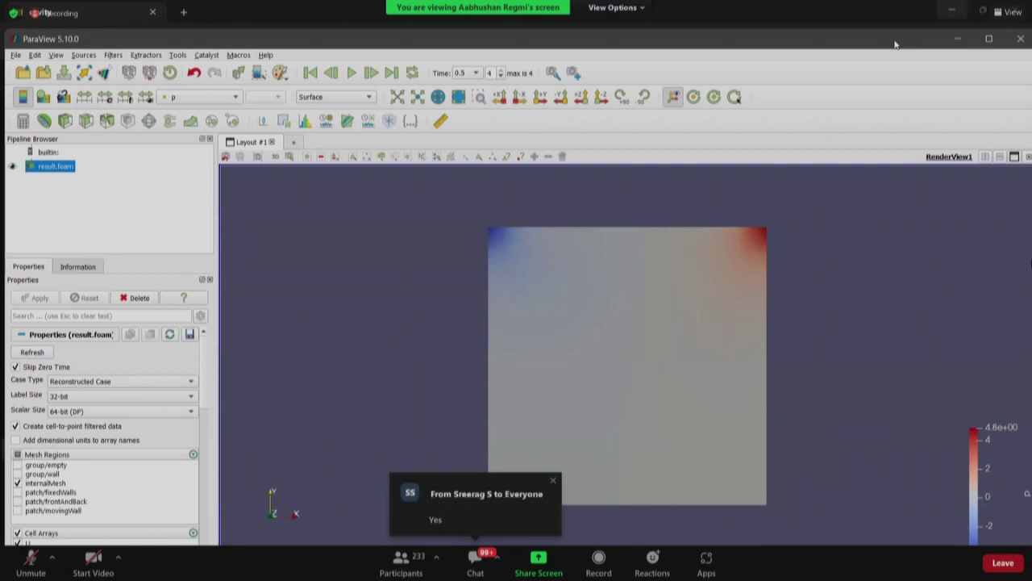
- Go back to the first time step and colour the cavity by U
click(310, 73)
click(202, 96)
click(194, 129)
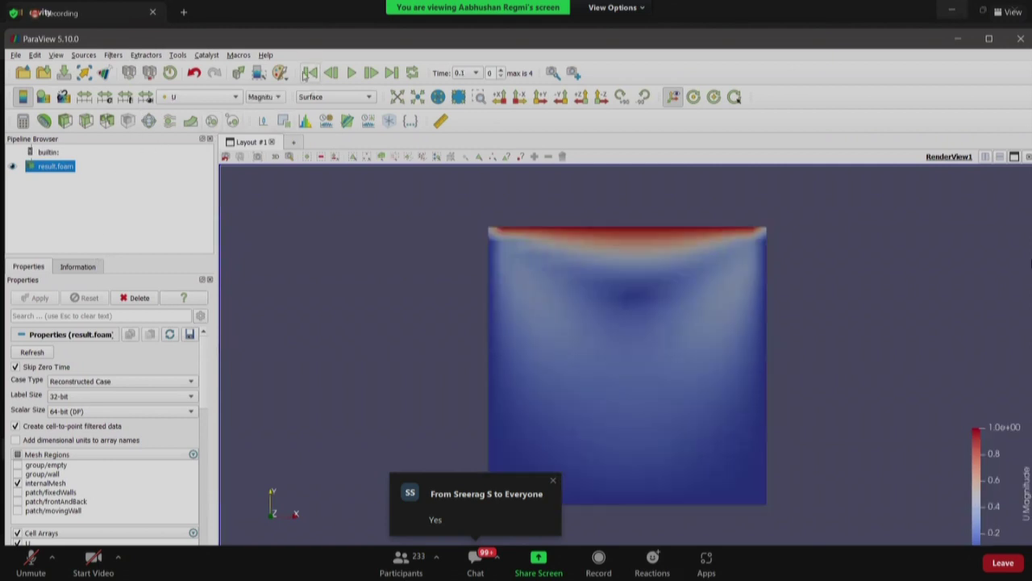
- Play the velocity animation, replay it from the first time step, and shift the ParaView window aside
click(352, 74)
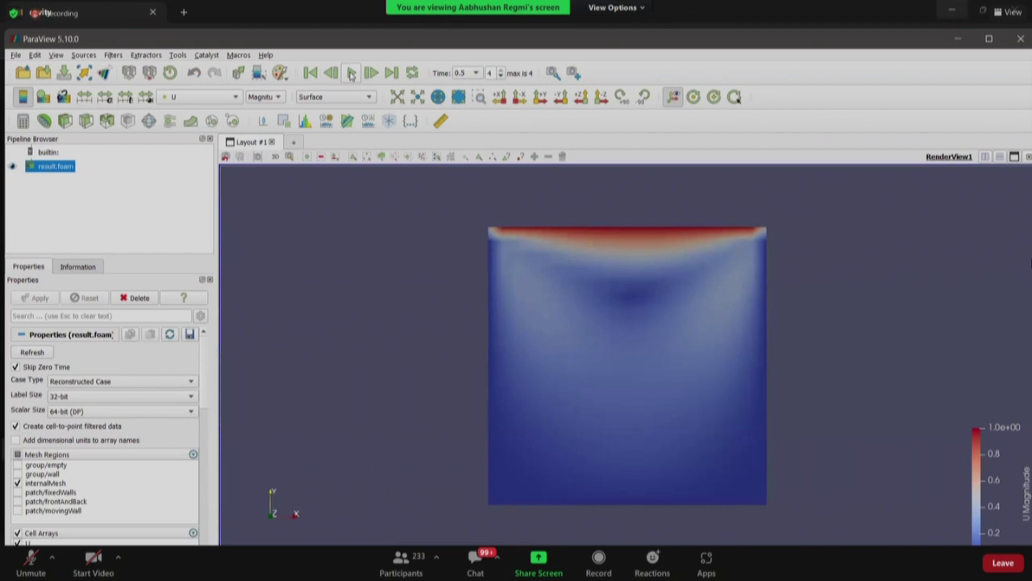
click(310, 73)
click(347, 78)
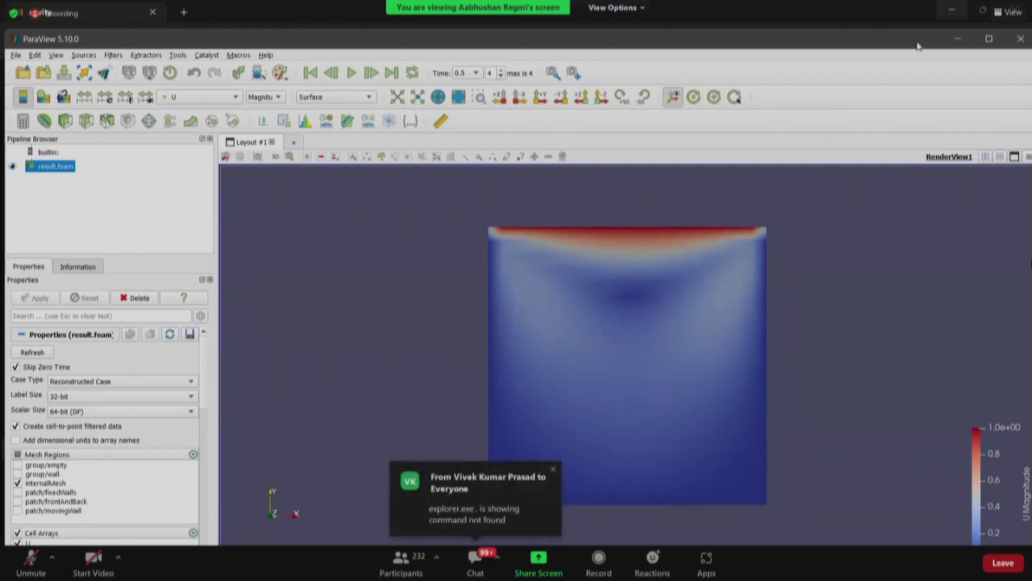
drag(918, 46, 868, 63)
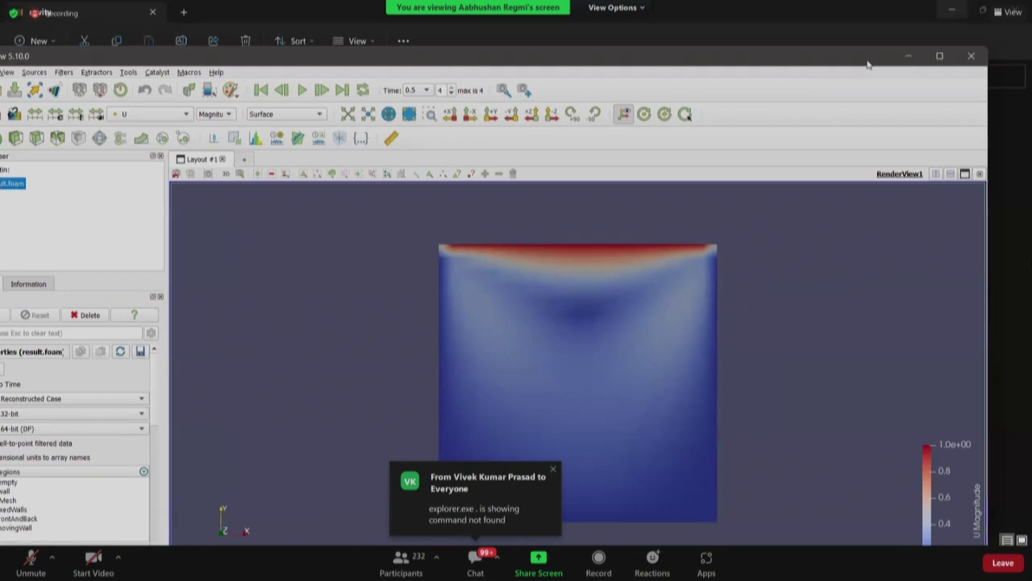